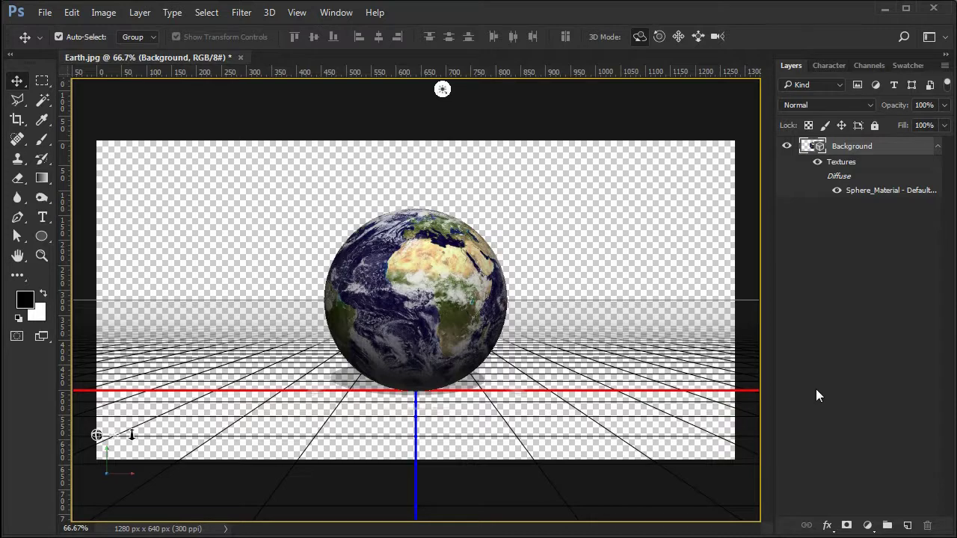
Step: Create a new 1920 x 1080 px document at 300 ppi named ShipEarth
left_click(43, 13)
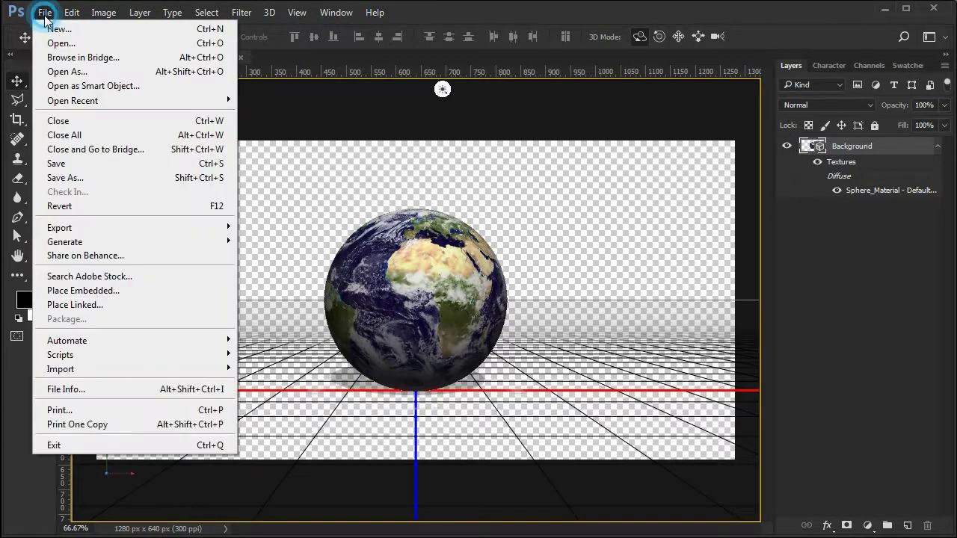
left_click(58, 31)
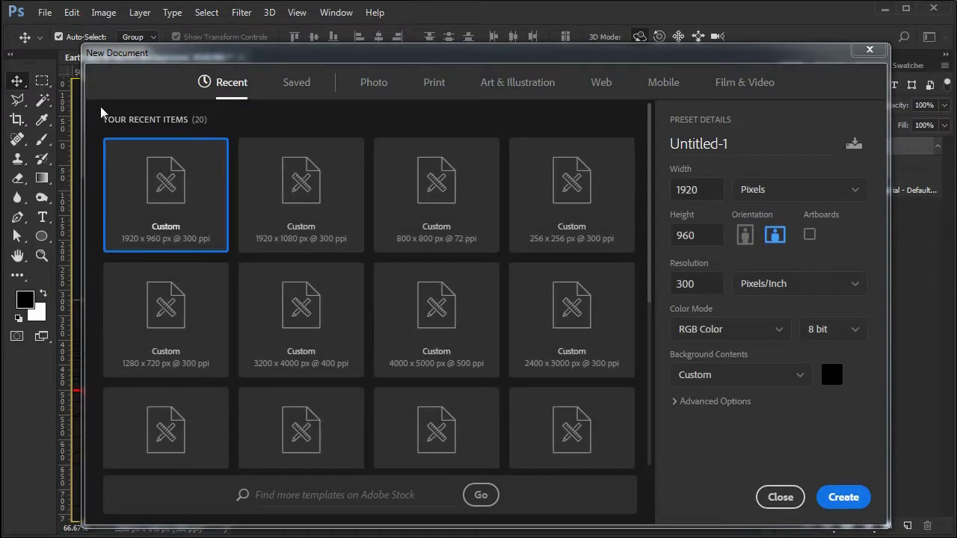
left_click(278, 201)
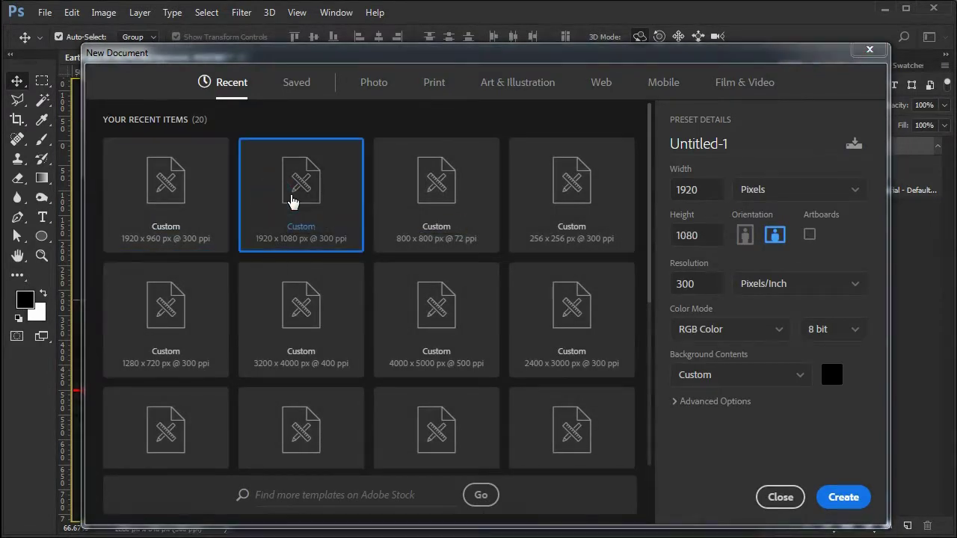
left_click(766, 144)
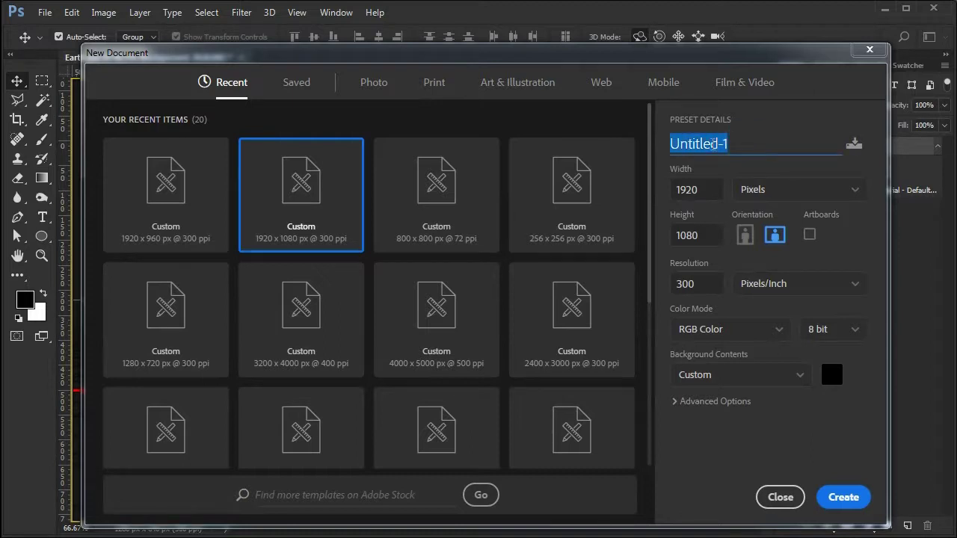
type("ShipEarth")
key("Tab")
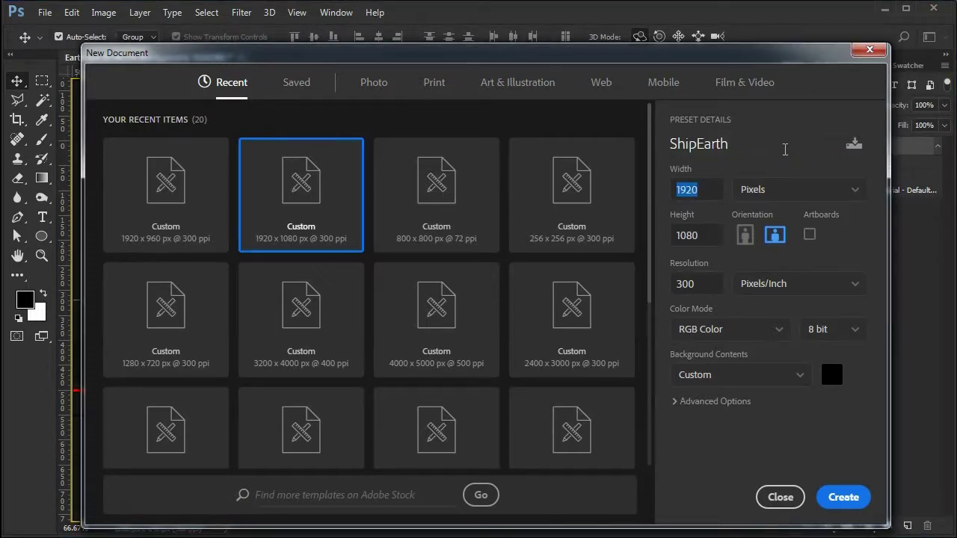
left_click(843, 499)
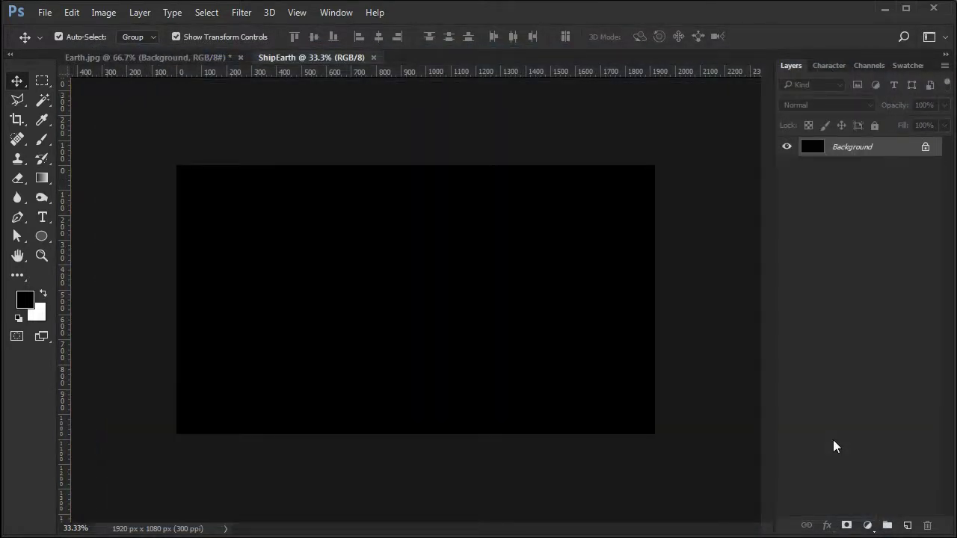
Step: Copy the 3D globe layer from Earth.jpg into the ShipEarth document
left_click(154, 56)
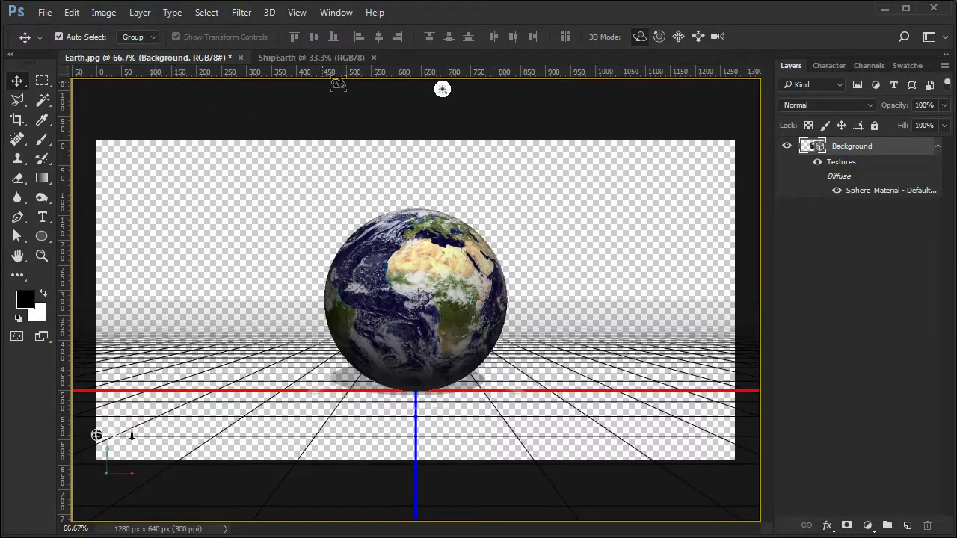
left_click_drag(882, 150, 419, 278)
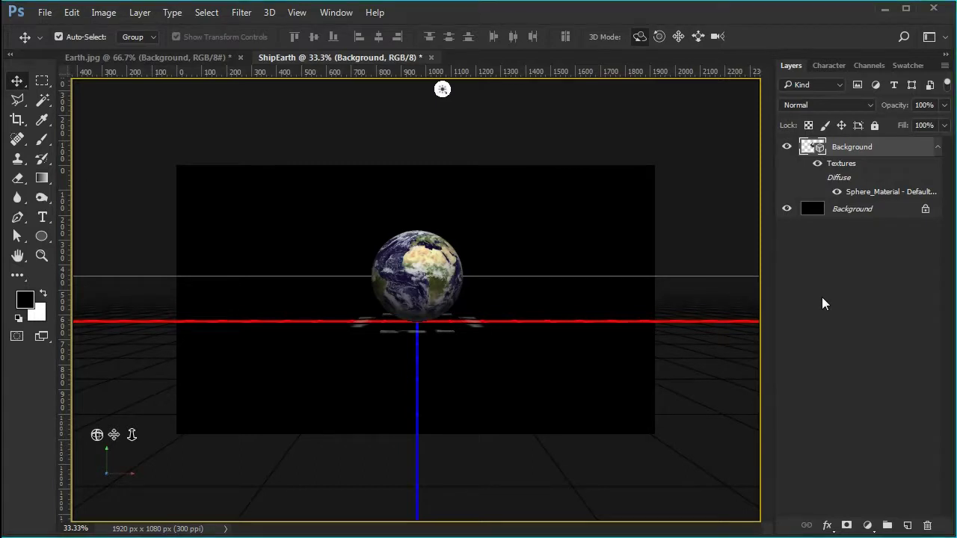
left_click(17, 257)
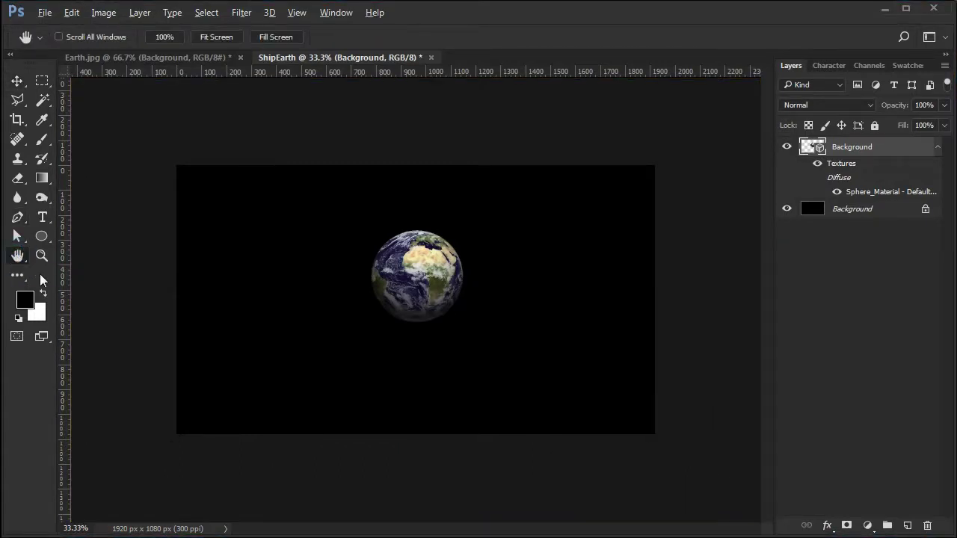
Step: Center the globe layer vertically and horizontally on the whole canvas, then clear the selection
key("ctrl+a")
left_click(19, 85)
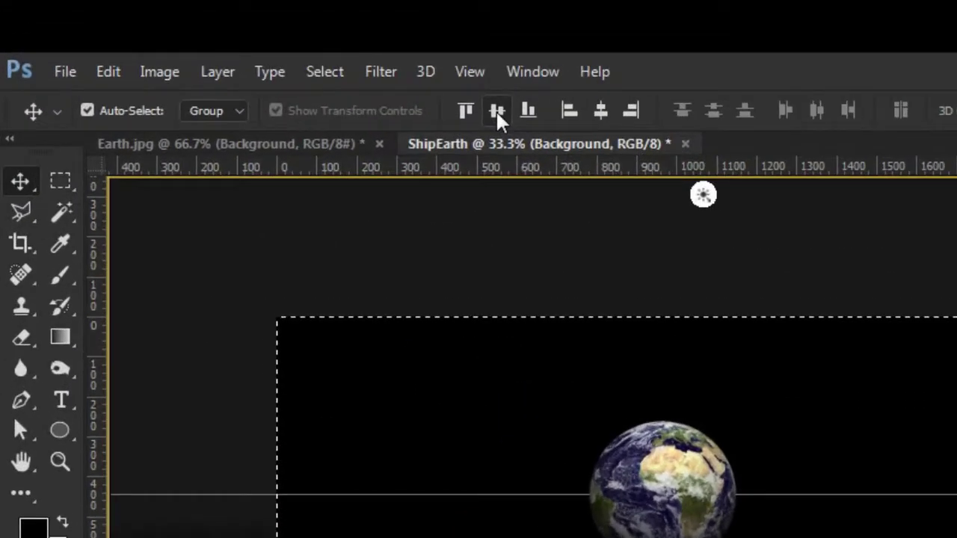
left_click(496, 110)
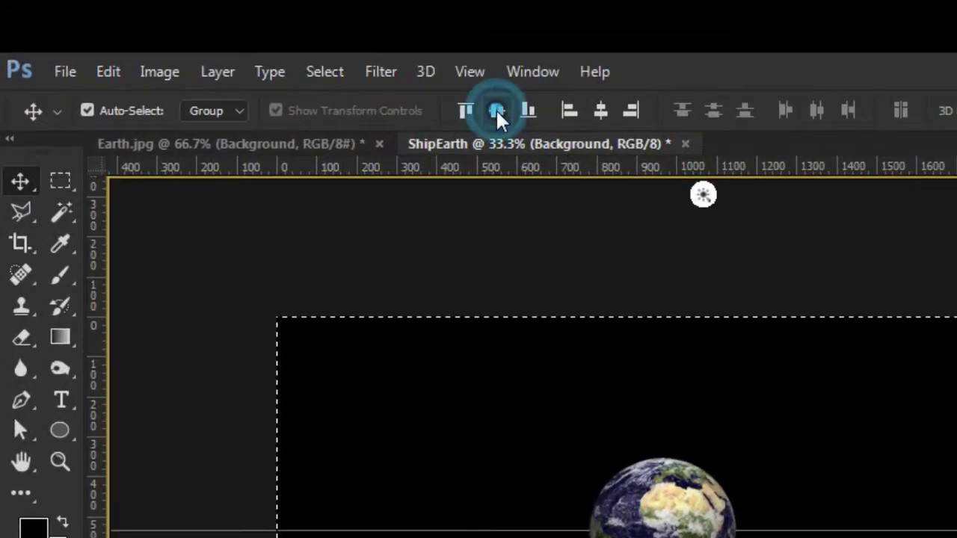
left_click(599, 109)
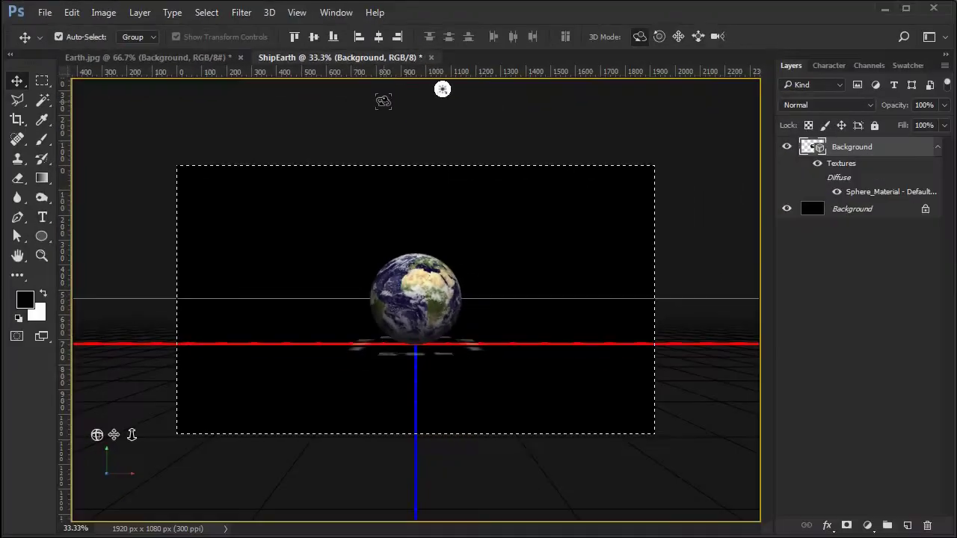
key("ctrl+d")
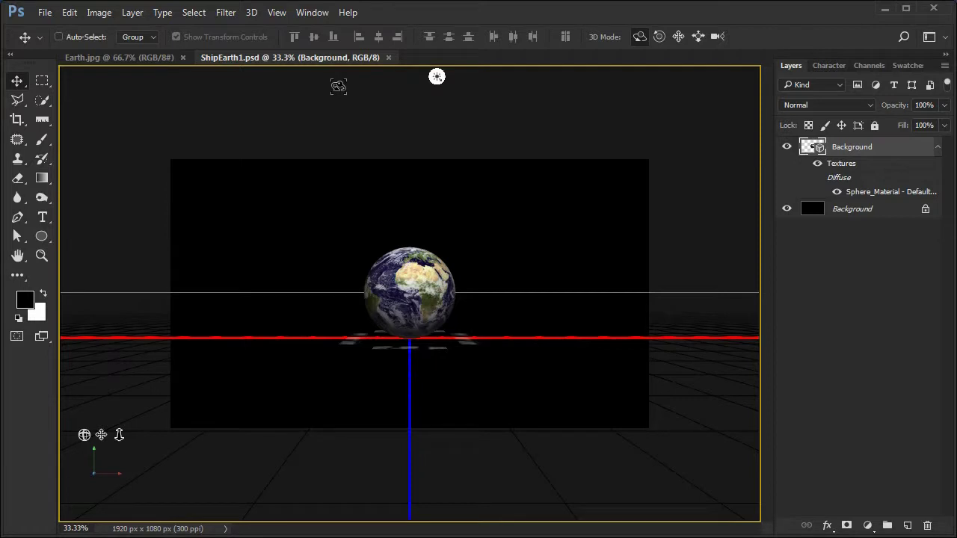
Step: Close the Earth.jpg document and rename the 3D globe layer as Earth
left_click(182, 58)
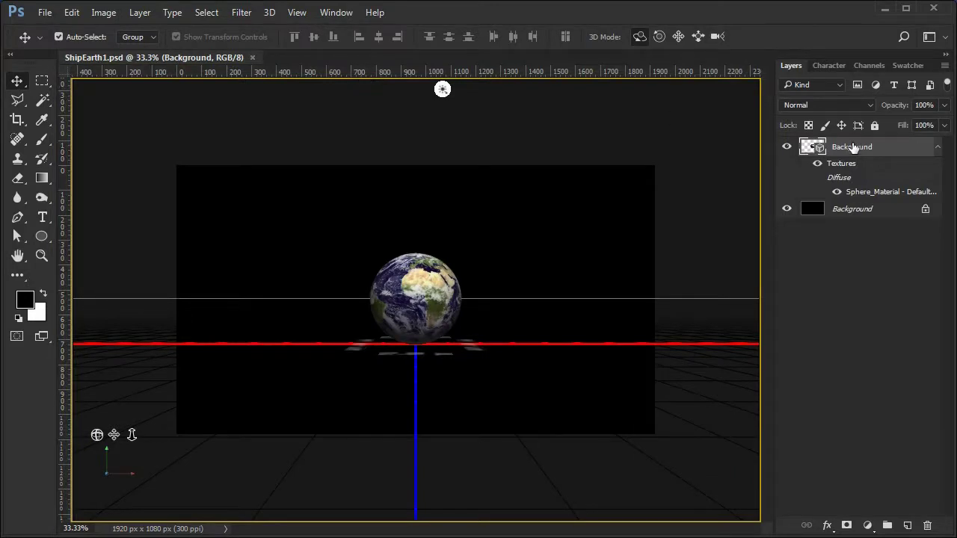
double_click(851, 147)
type("Earth")
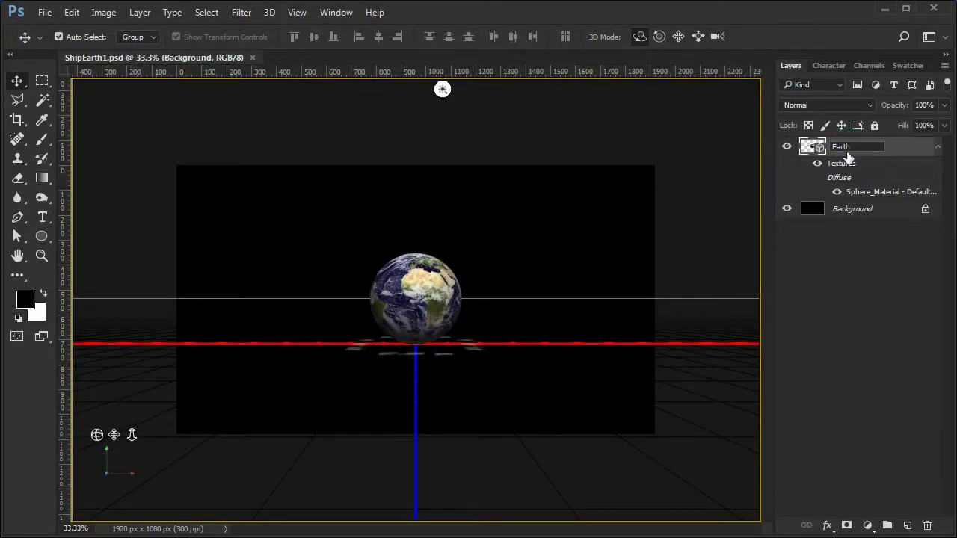
key("Return")
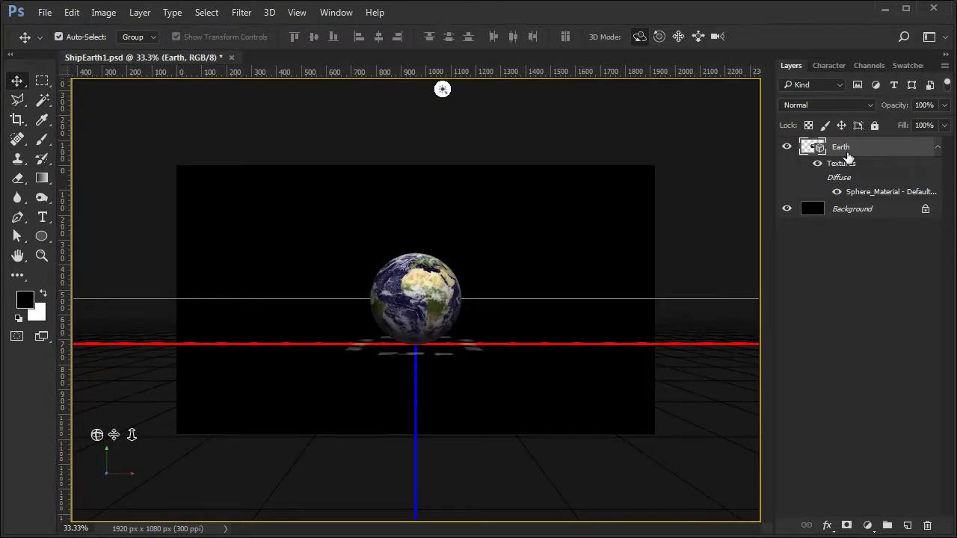
Step: Show the 3D and Properties panels in the workspace
left_click(337, 13)
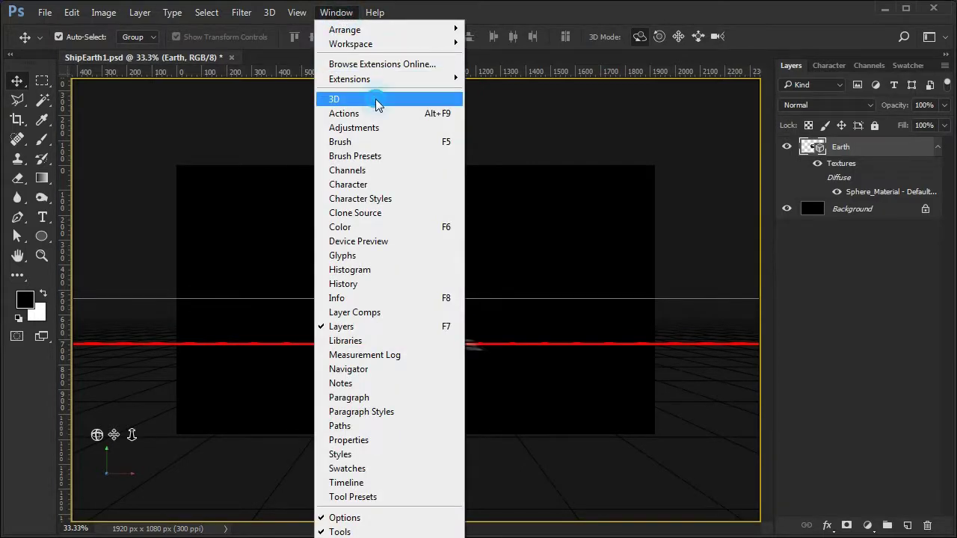
left_click(376, 102)
left_click(338, 13)
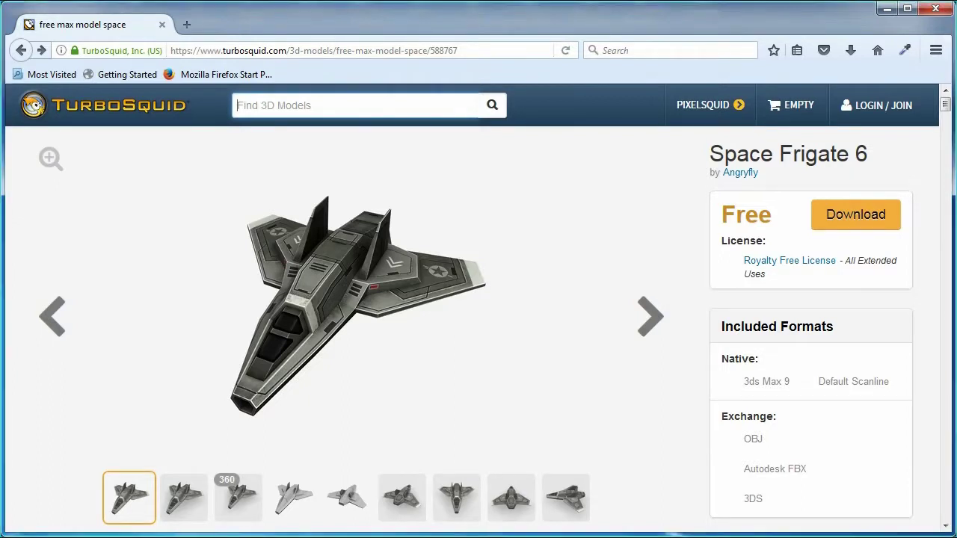
Step: In the browser, search TurboSquid for spacecraft models and restrict them to a custom price range of 0 to 0
type("spacecraft")
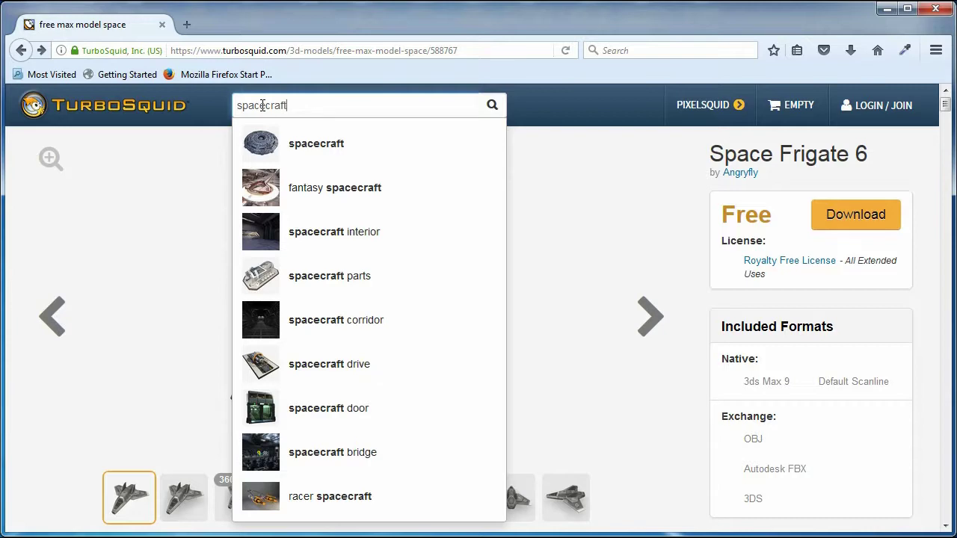
left_click(492, 106)
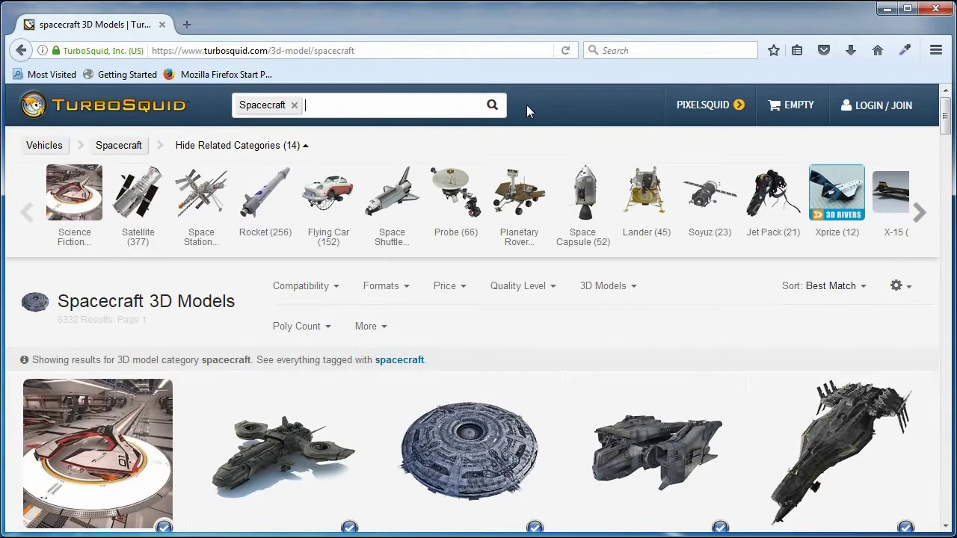
left_click(458, 289)
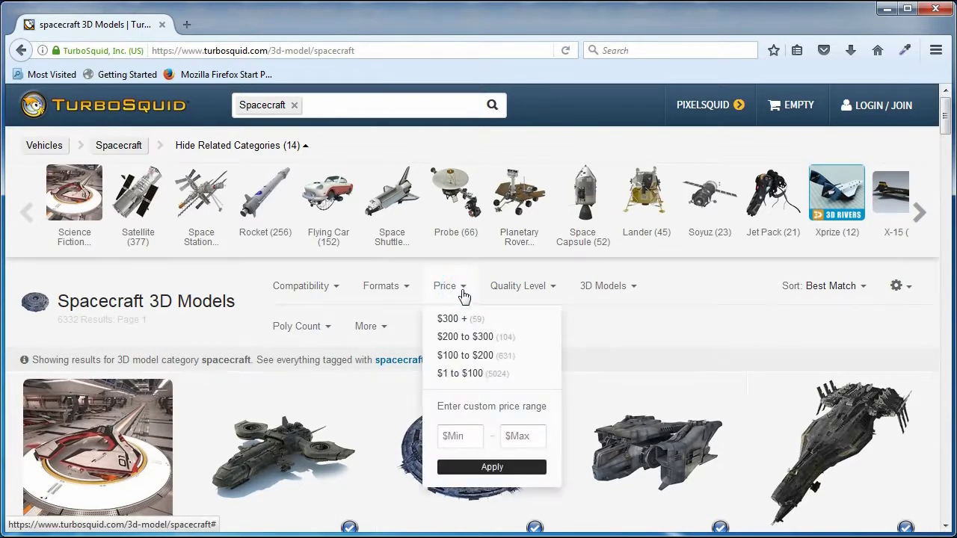
left_click(453, 436)
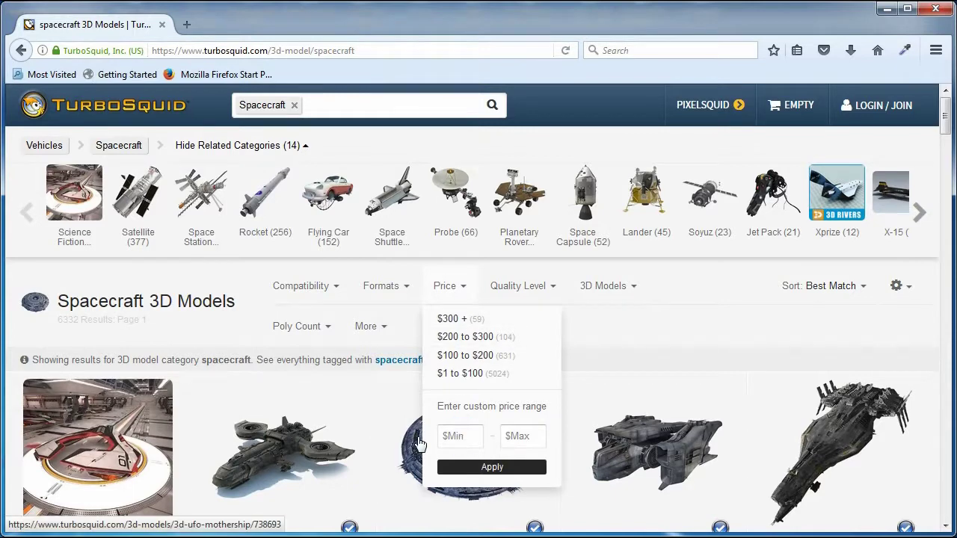
type("0")
left_click(533, 436)
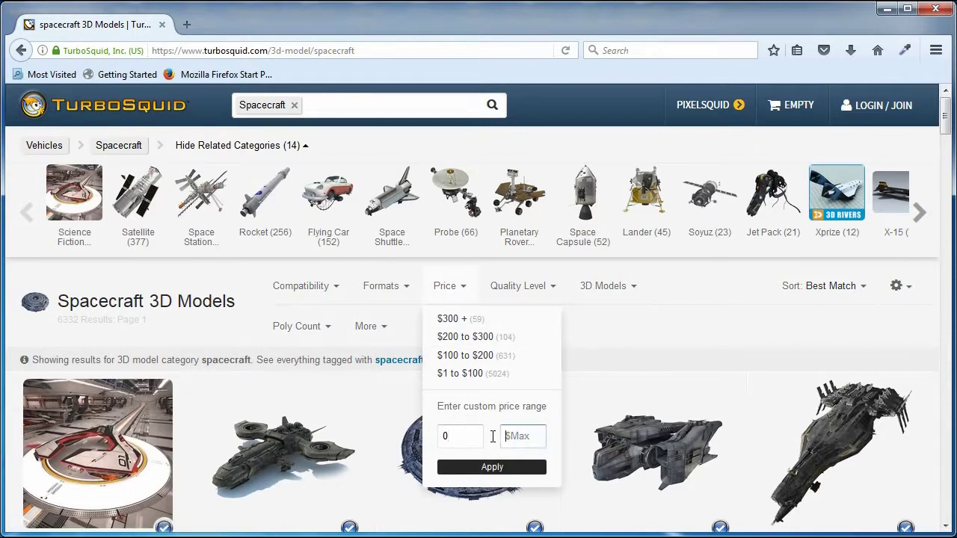
type("0")
left_click(497, 467)
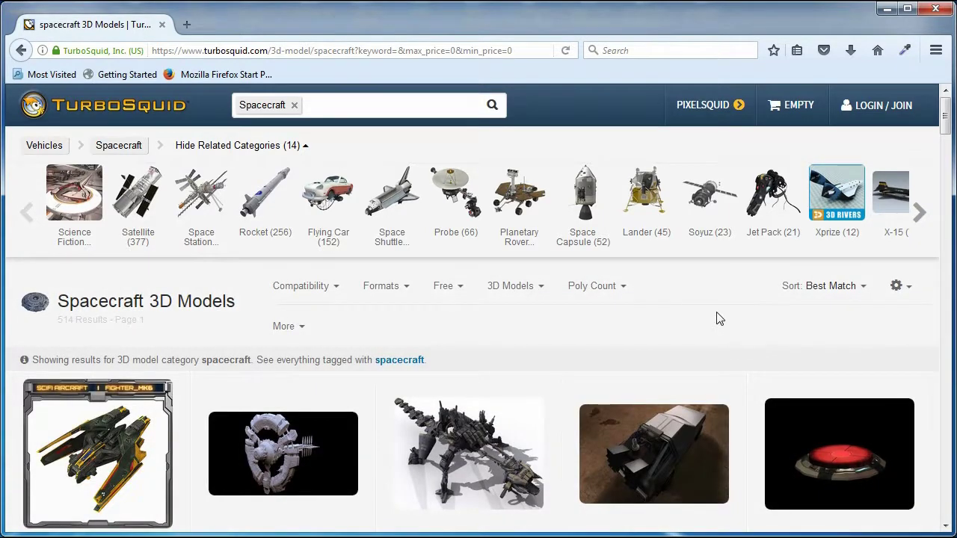
Step: Browse the free spacecraft models and filter them to a poly count of Up to 10K
scroll(718, 318, "down", 2)
scroll(800, 351, "down", 1)
scroll(800, 352, "down", 2)
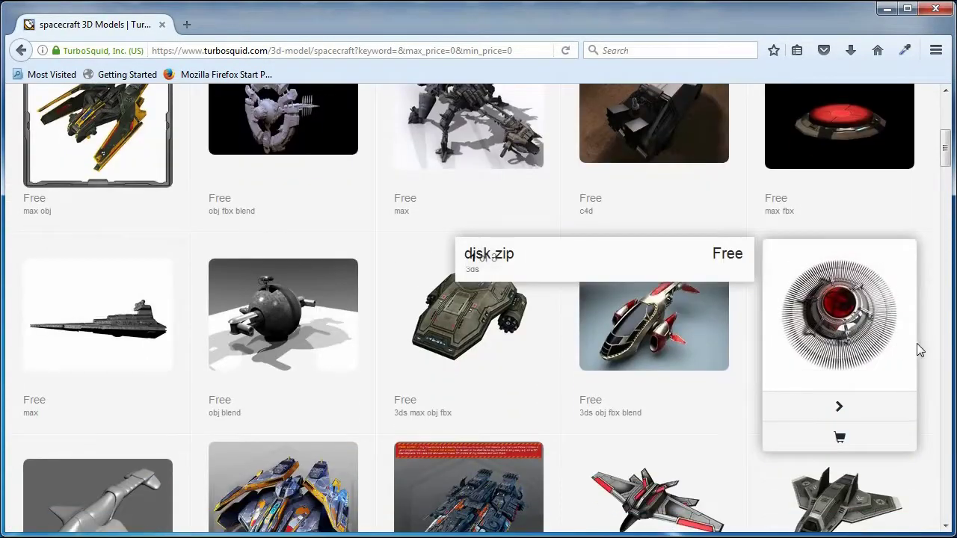
scroll(931, 375, "down", 1)
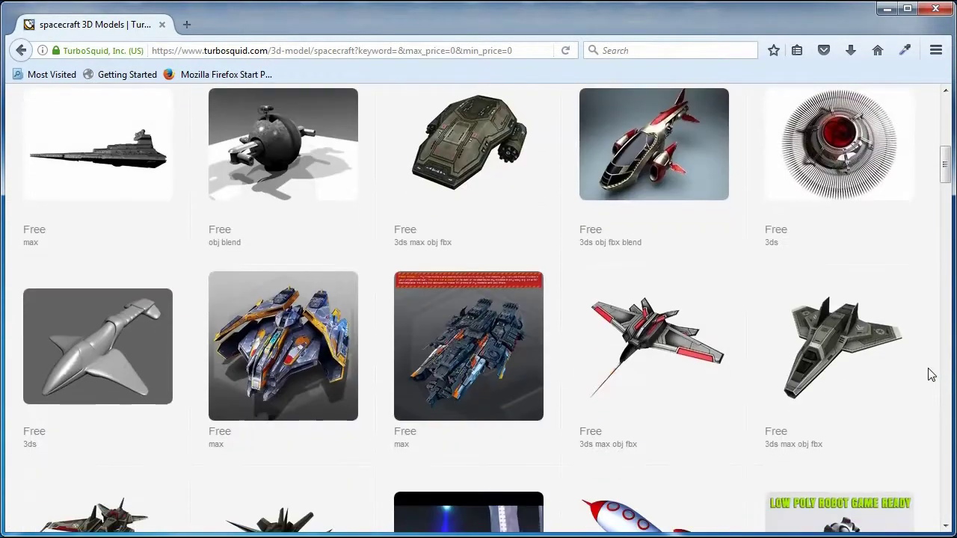
scroll(931, 375, "up", 2)
scroll(931, 375, "up", 4)
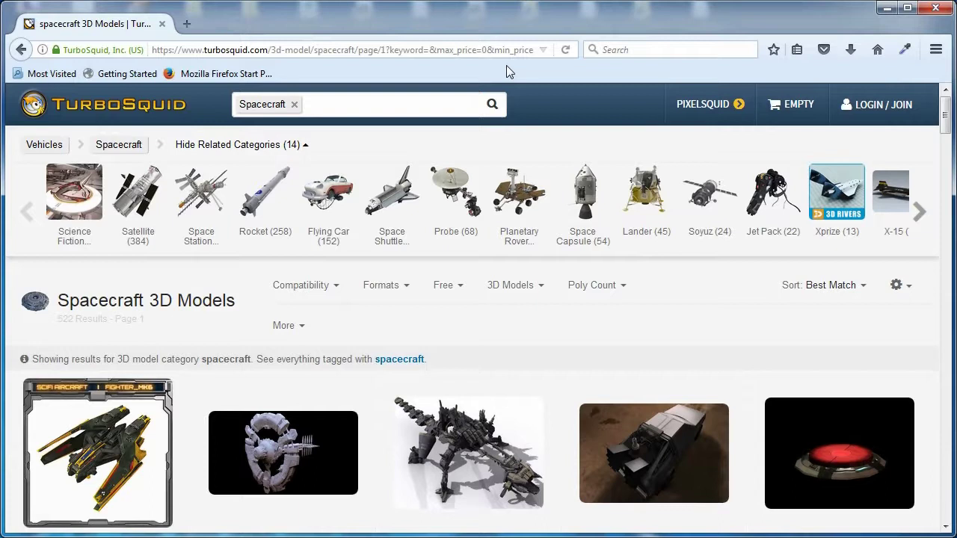
left_click(624, 292)
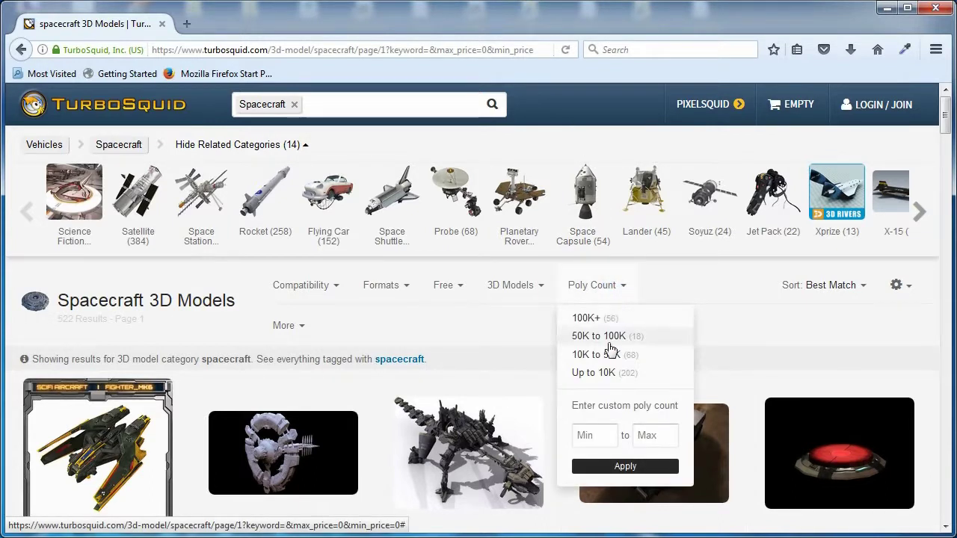
left_click(586, 378)
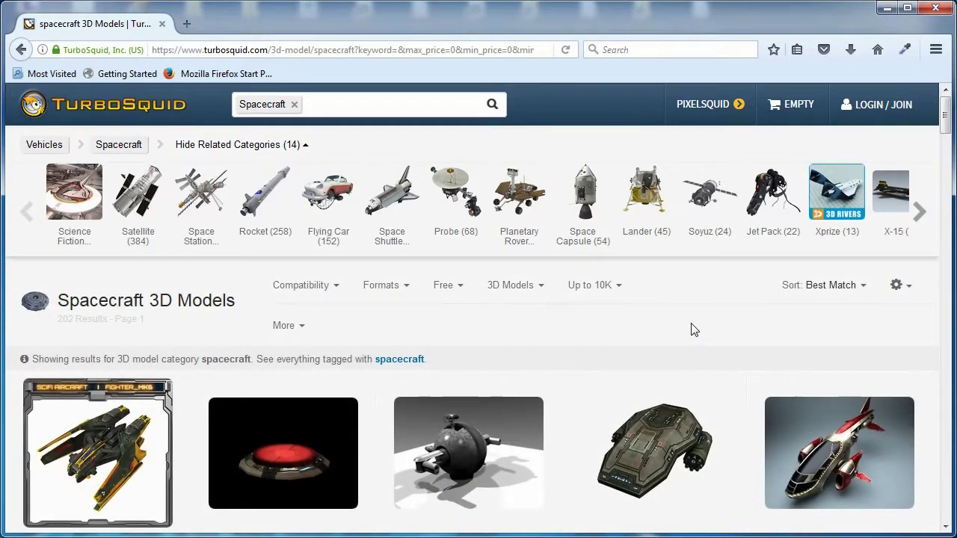
scroll(691, 327, "down", 10)
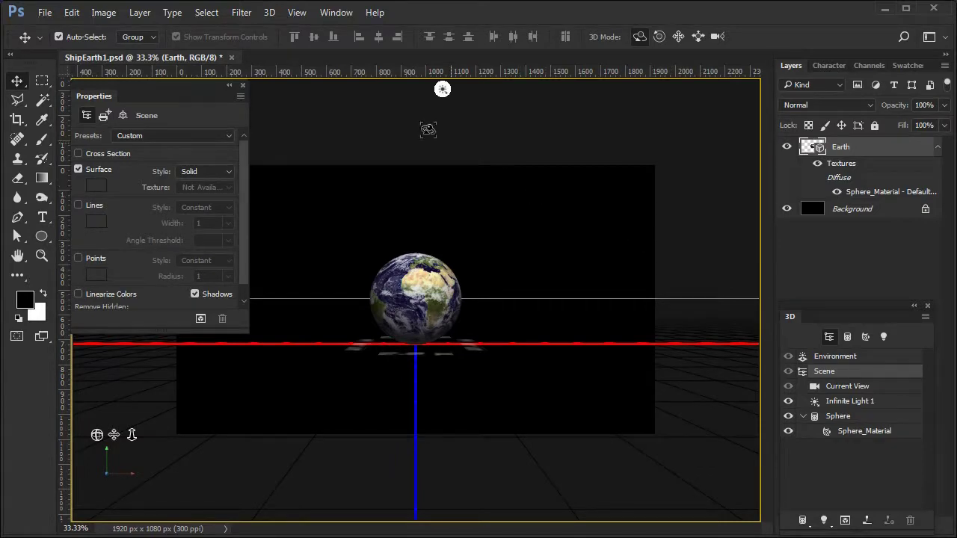
Step: Back in Photoshop, import the space_frigate_6 OBJ file as a new 3D layer, accepting the offered scene size in millimeters
left_click(270, 15)
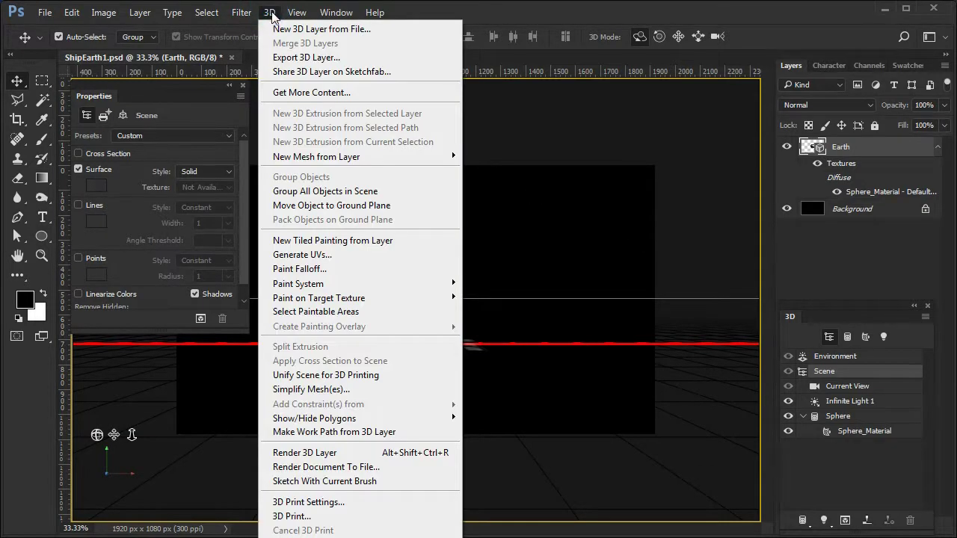
left_click(400, 31)
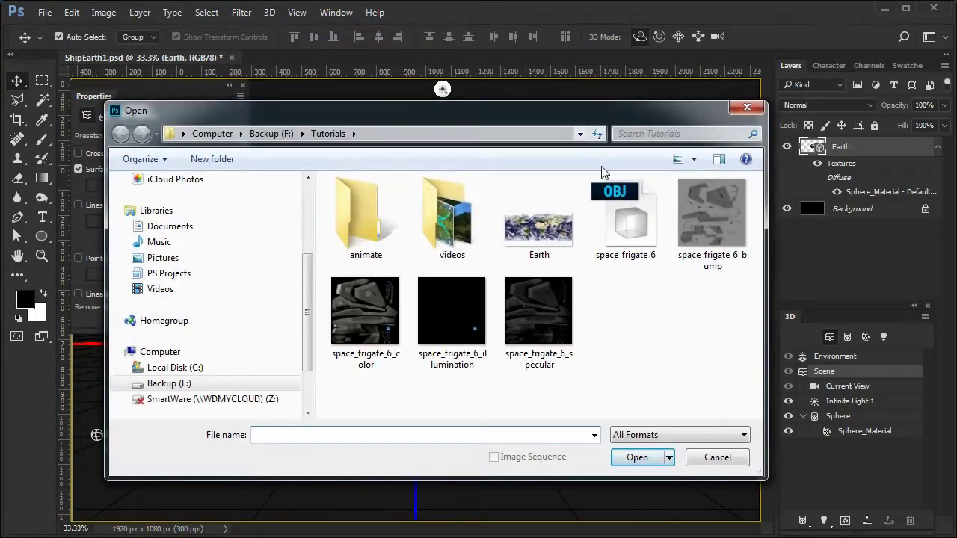
left_click(630, 236)
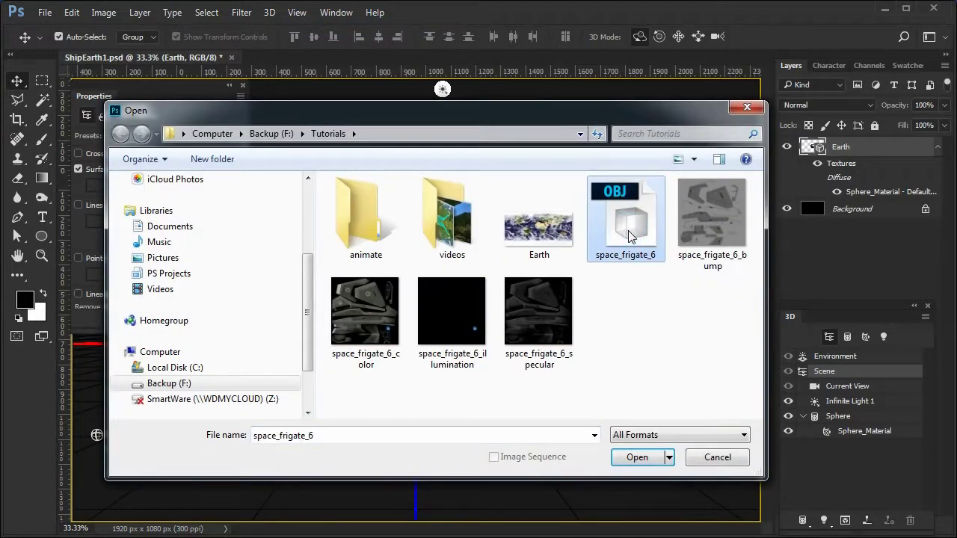
left_click(641, 459)
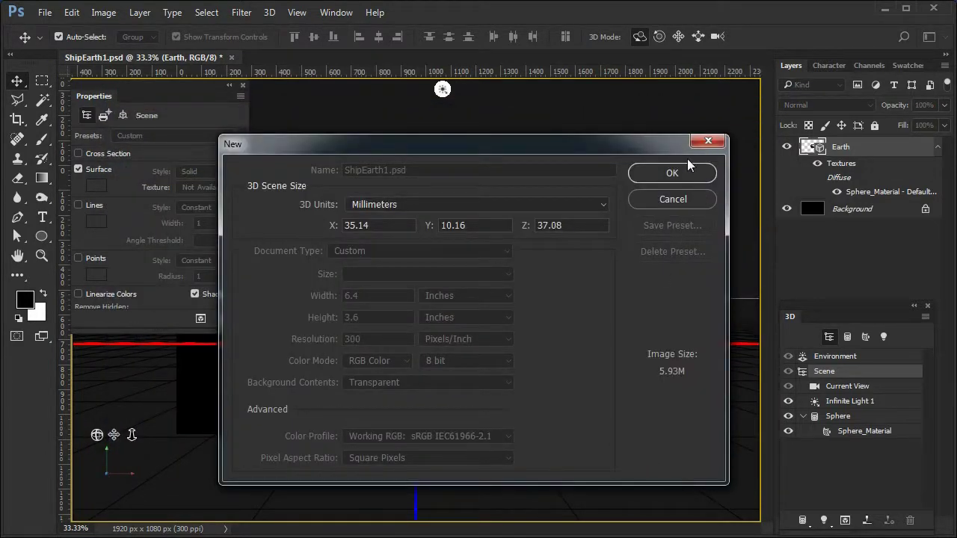
left_click(672, 174)
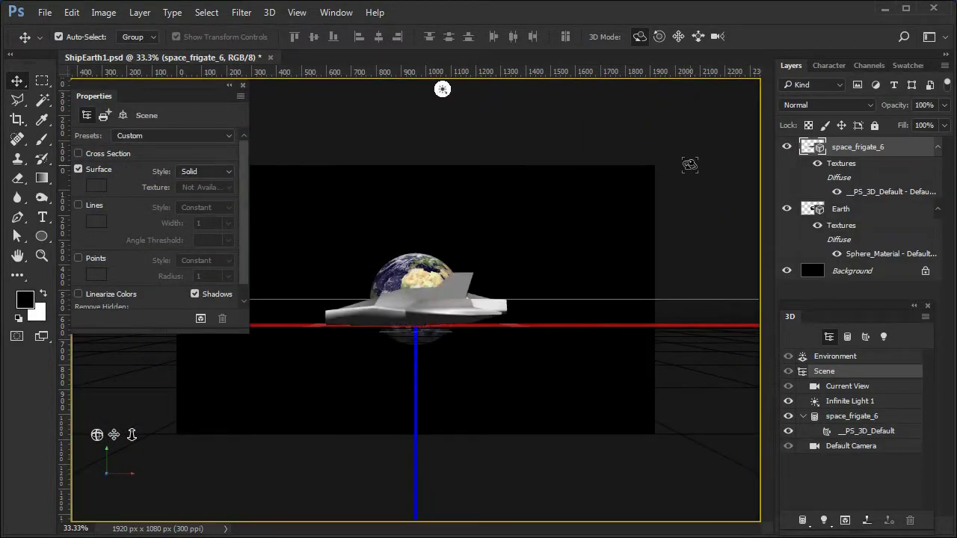
Step: Rename the space_frigate_6 layer as Ship
double_click(862, 148)
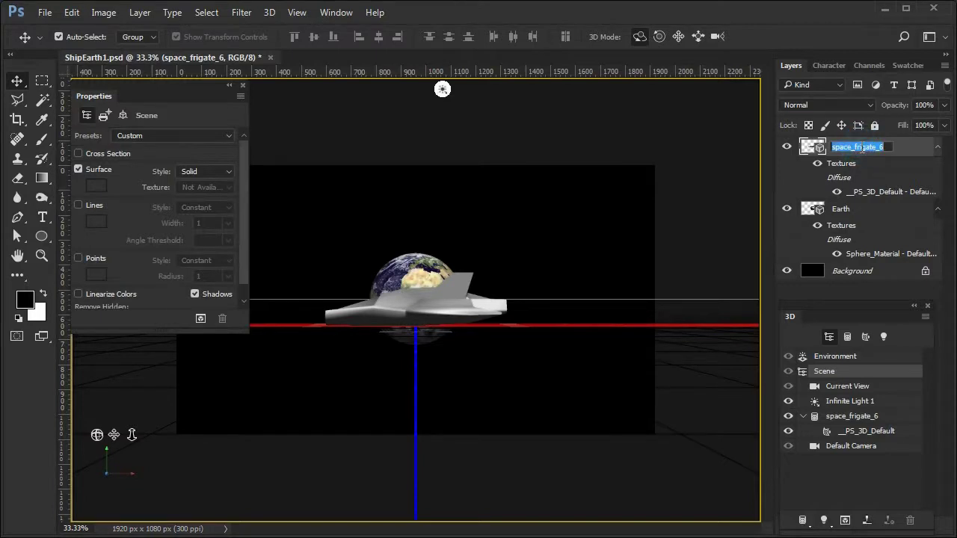
type("Ship")
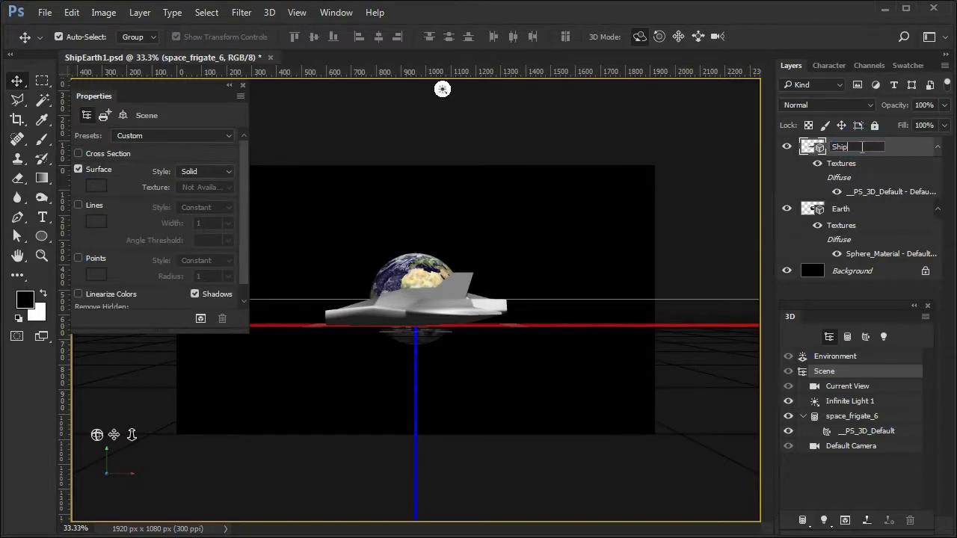
key("Return")
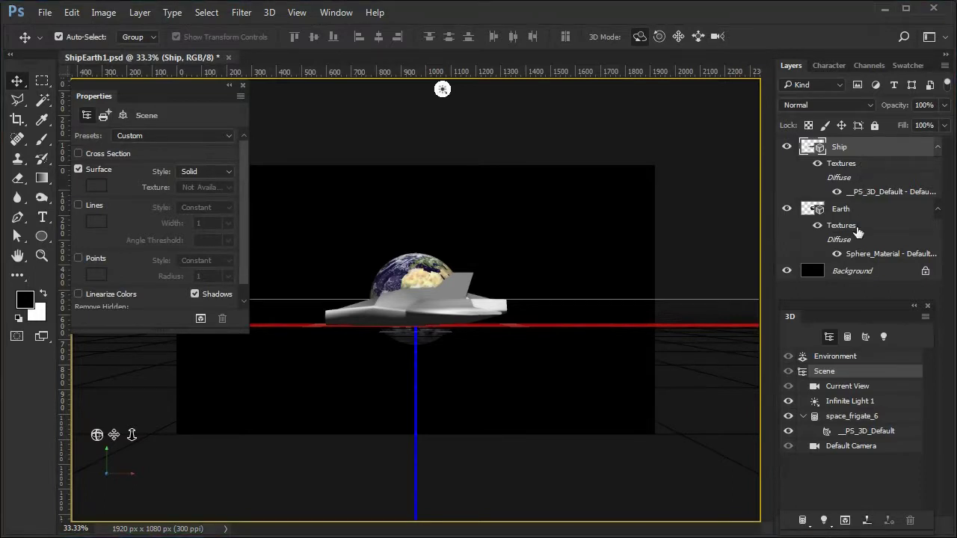
Step: In the Ship layer's 3D scene, rename the frigate mesh as "ship object" and its material as "ship mats"
left_click(886, 420)
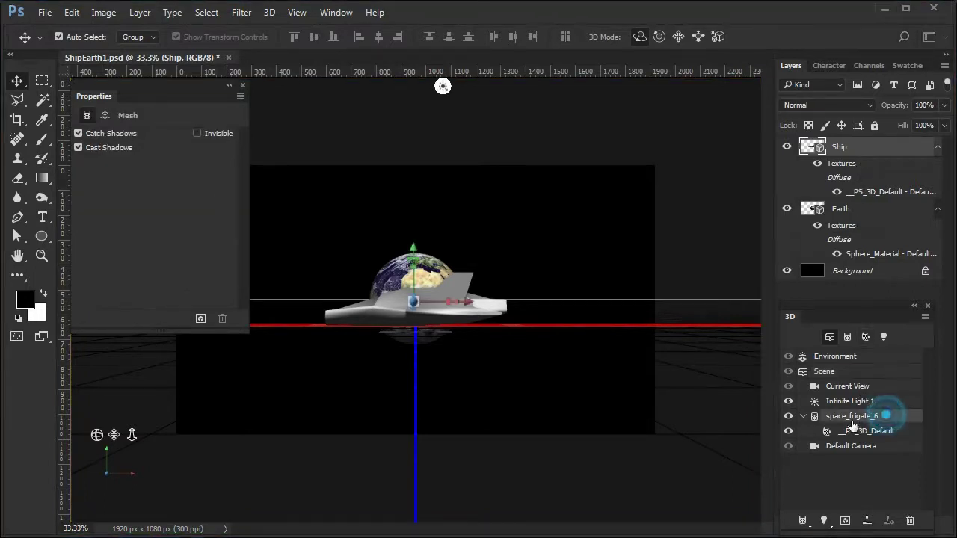
left_click(852, 420)
double_click(852, 419)
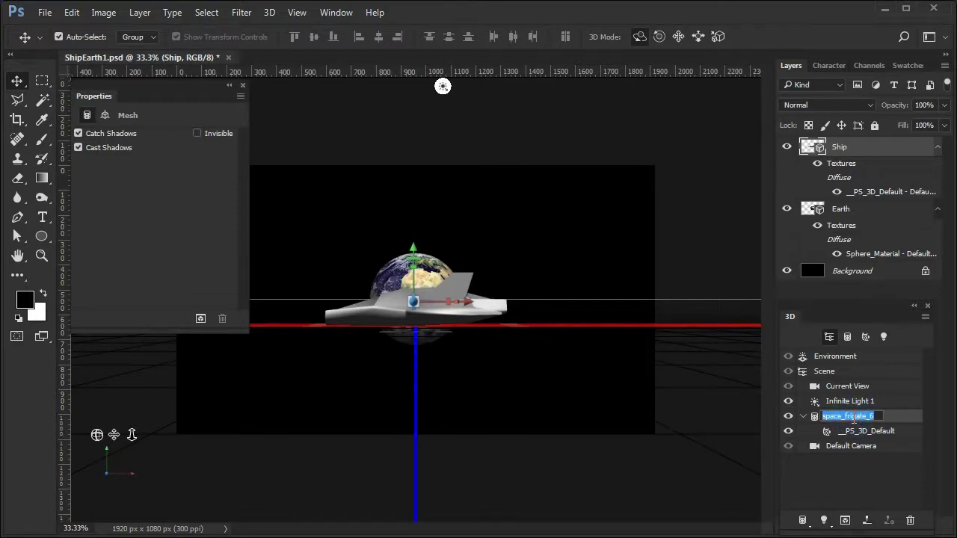
type("ship object")
key("Return")
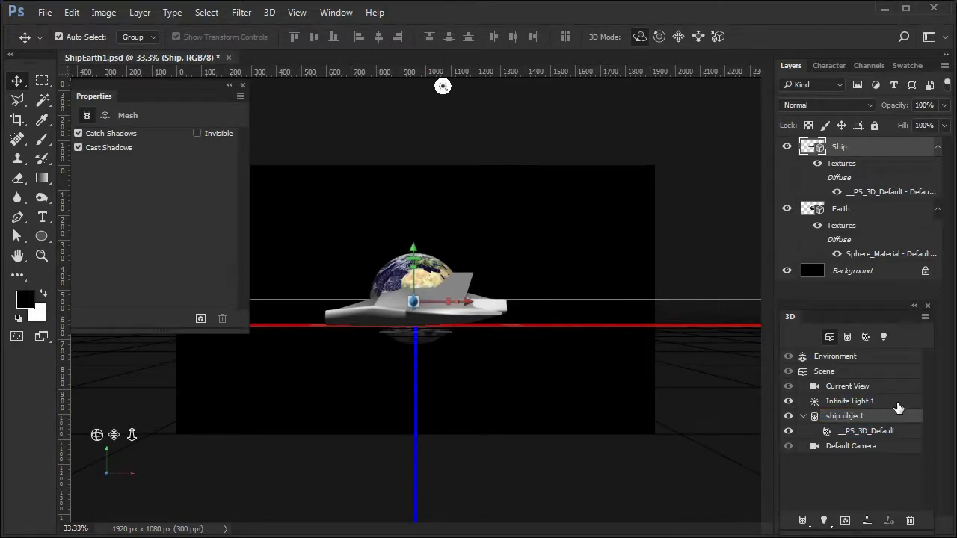
left_click(861, 430)
double_click(863, 431)
type("s")
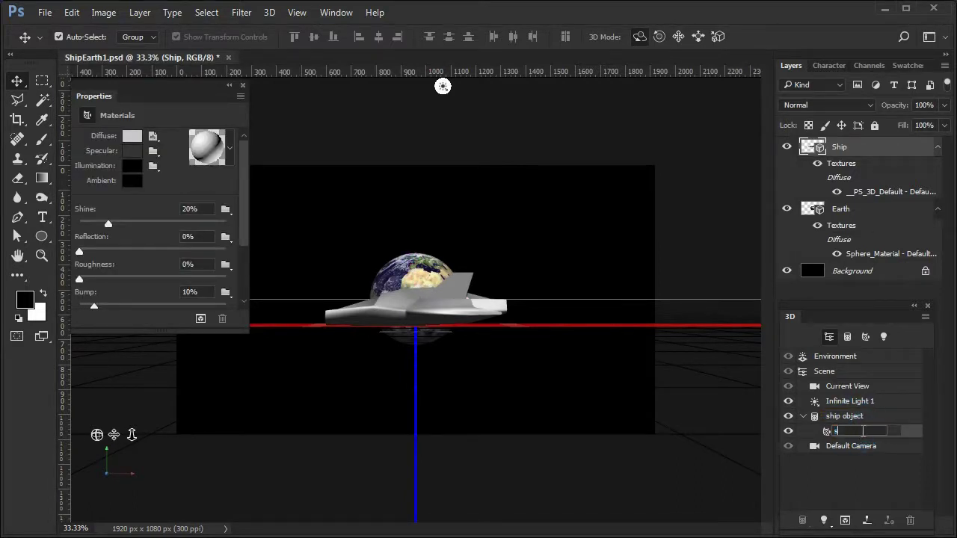
type("hip mats")
key("Return")
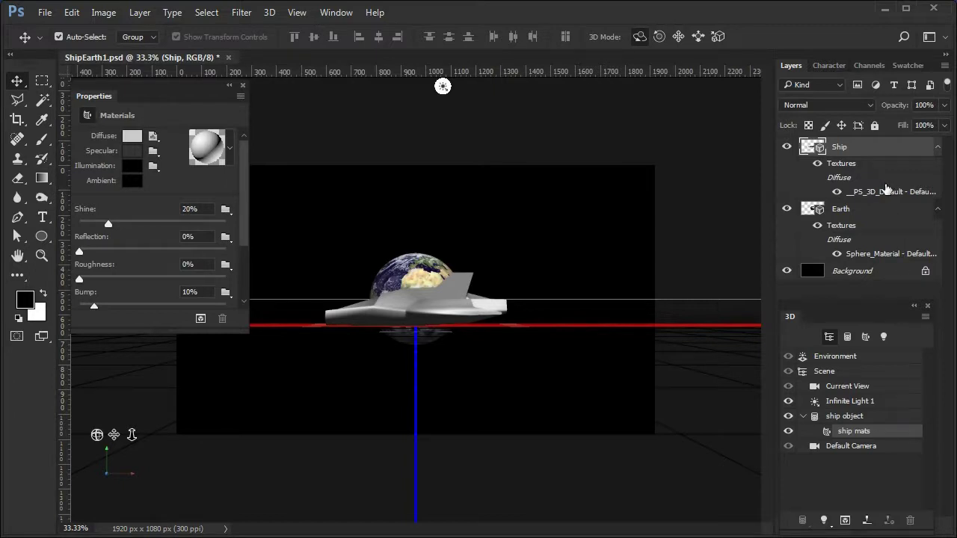
Step: Duplicate the Ship layer within the same document under the name Dummy
left_click(880, 145)
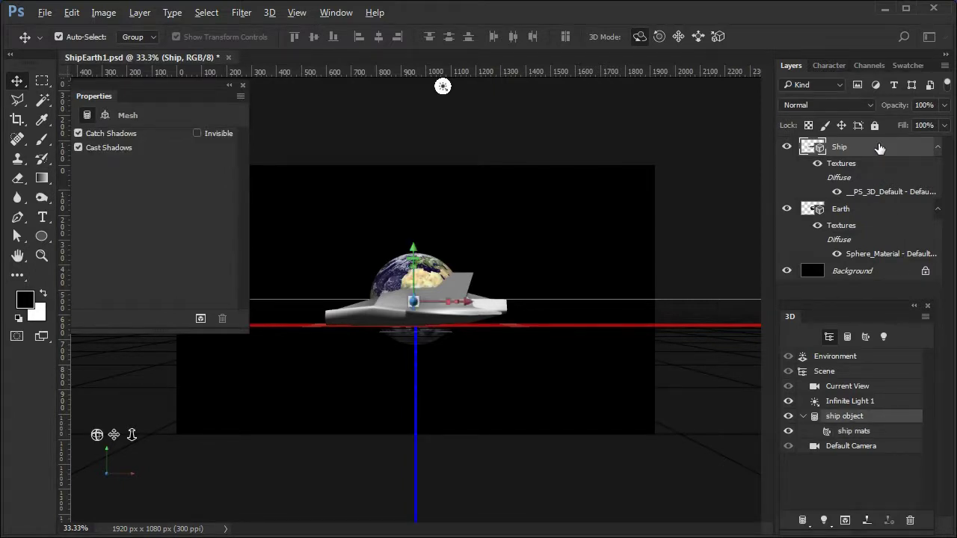
right_click(879, 149)
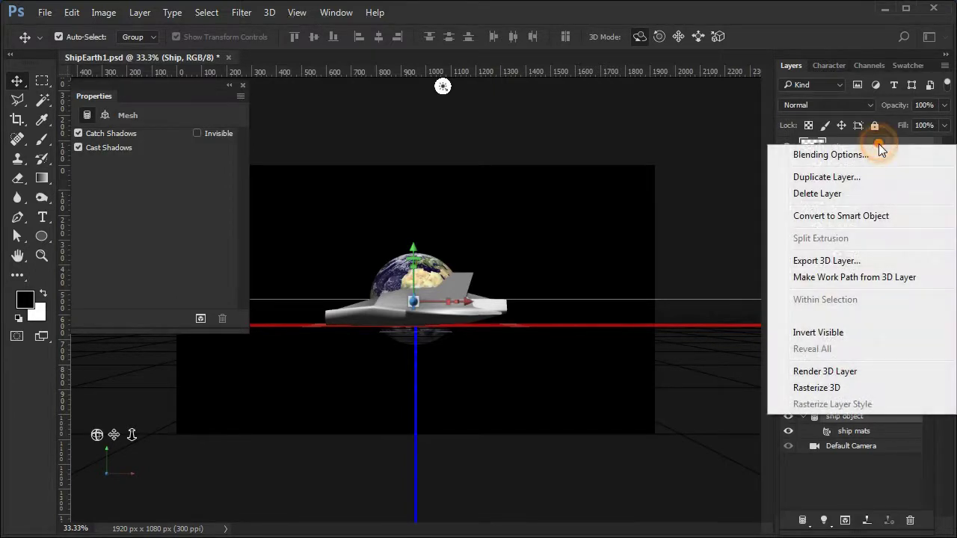
left_click(844, 178)
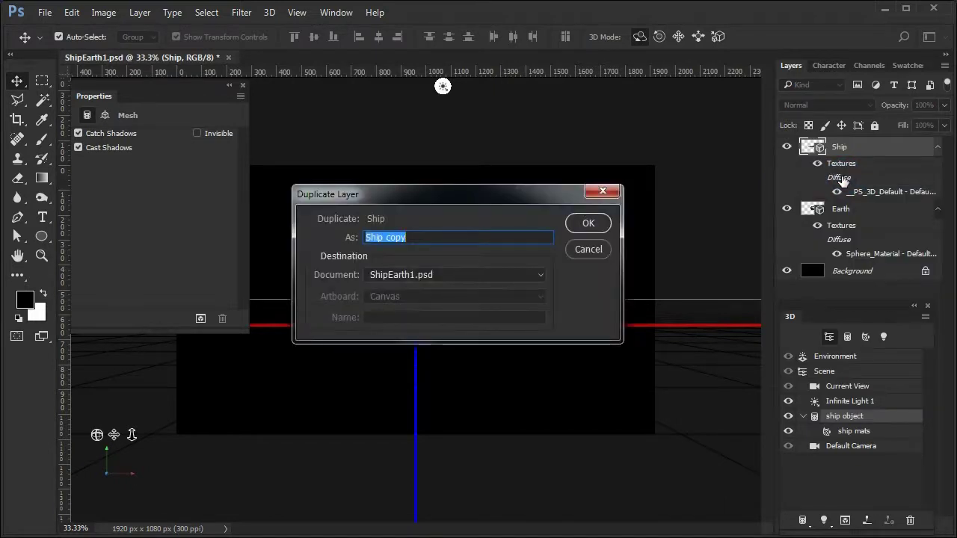
type("Dummy")
left_click(595, 226)
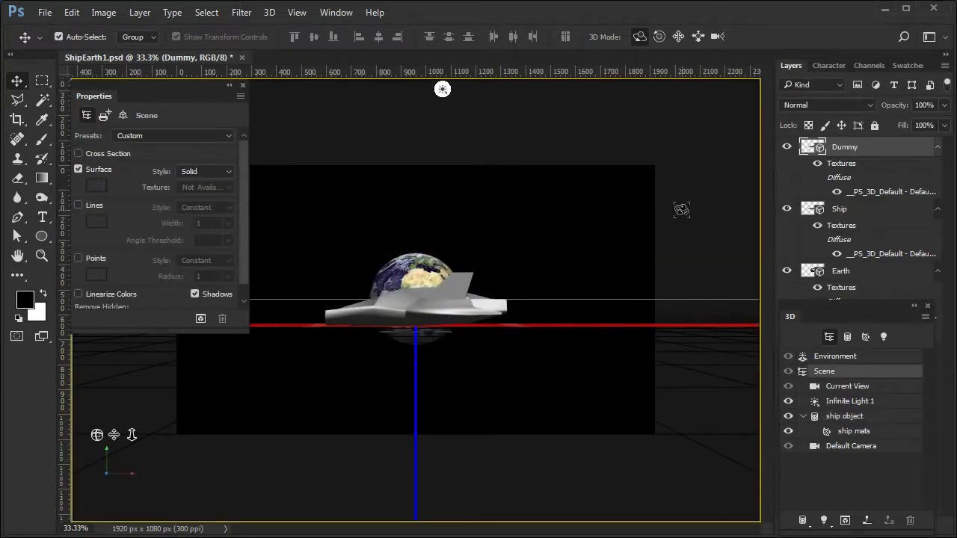
Step: In the Dummy layer's 3D scene, rename the mesh as "dummy object" and its material as "dummy mats"
left_click(841, 418)
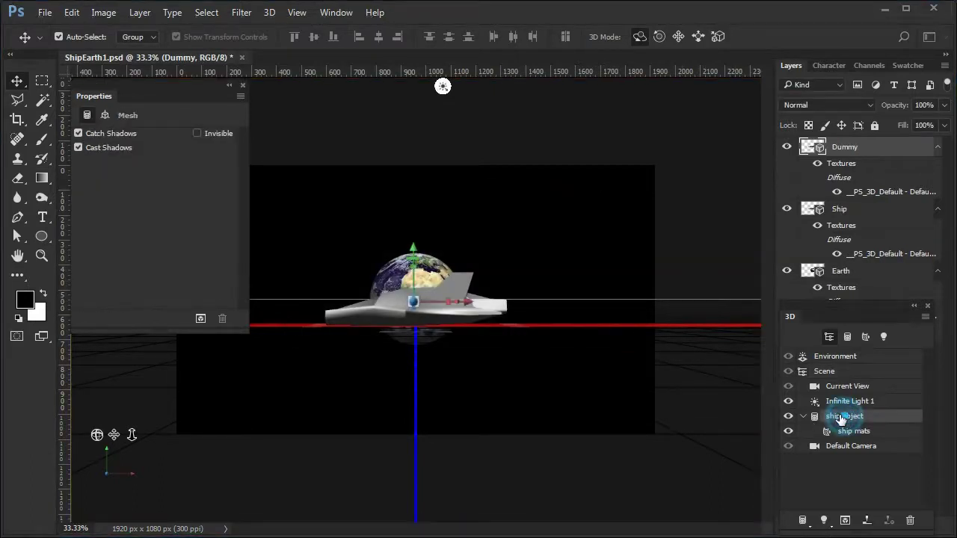
double_click(841, 418)
type("summy object")
double_click(844, 430)
type("dummy")
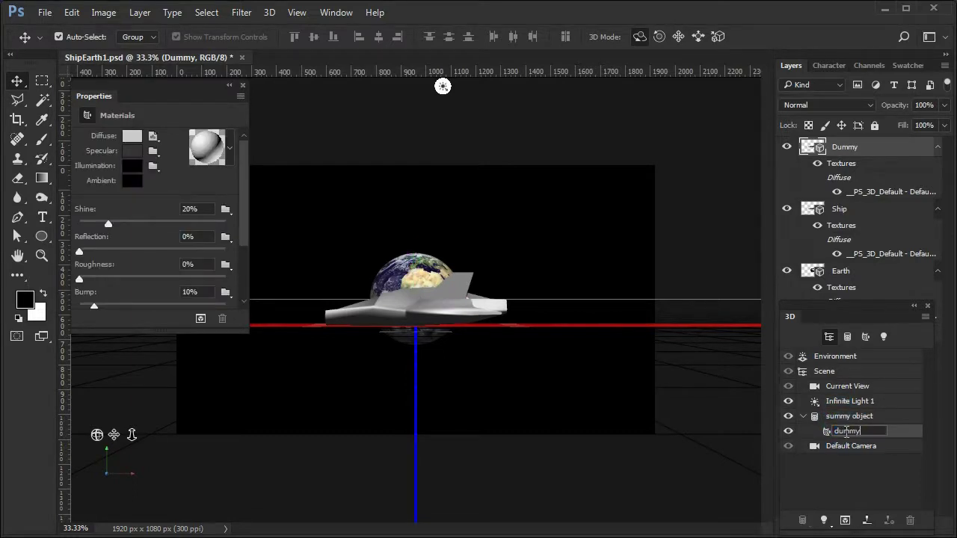
type(" mats")
key("Return")
double_click(831, 418)
type("dummy object")
key("Return")
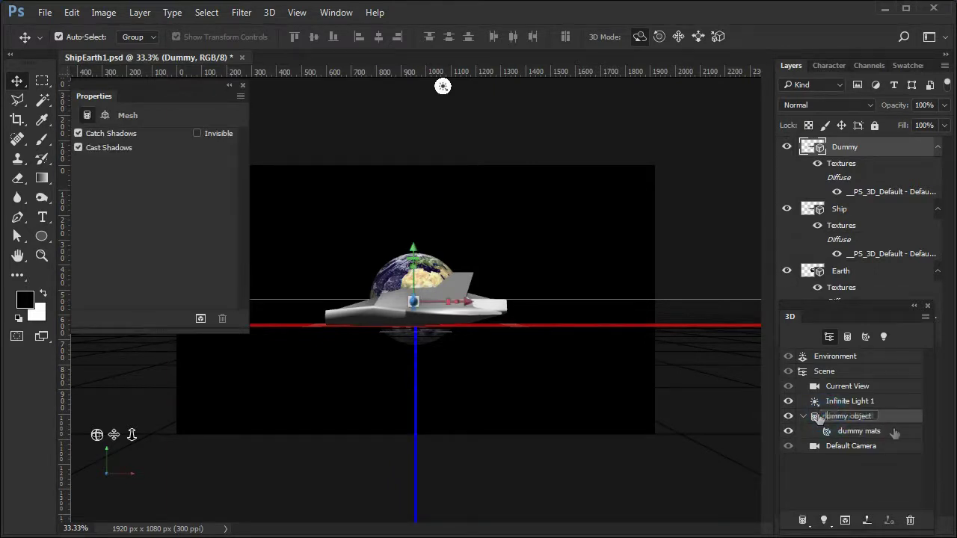
Step: In the Earth layer's 3D scene, rename the sphere mesh as "Earth Object" and its material as "Earth Mats"
left_click_drag(889, 304, 719, 64)
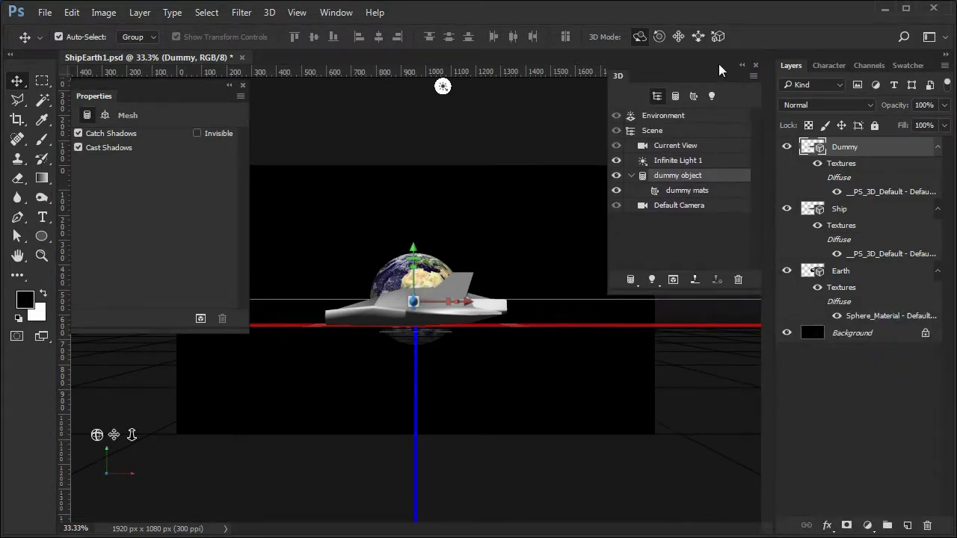
left_click(885, 274)
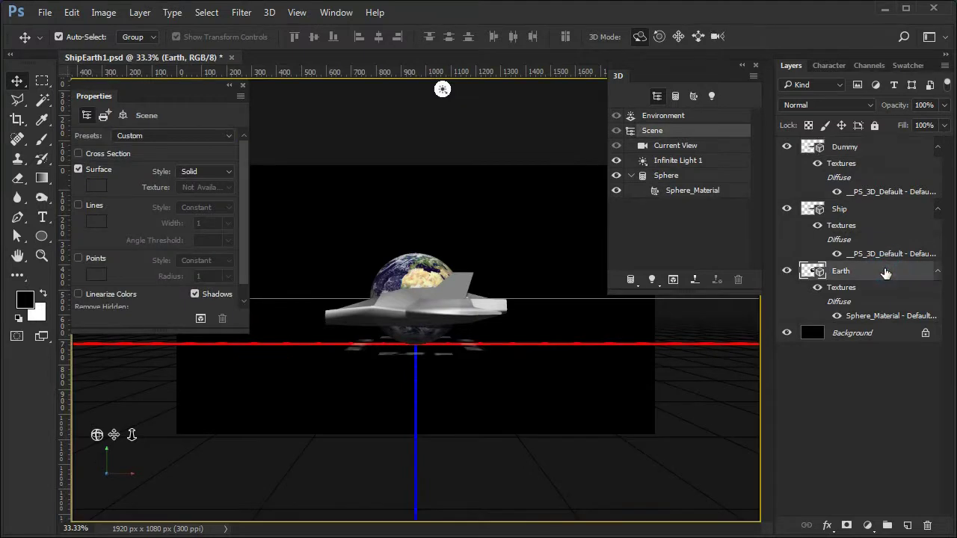
left_click(667, 178)
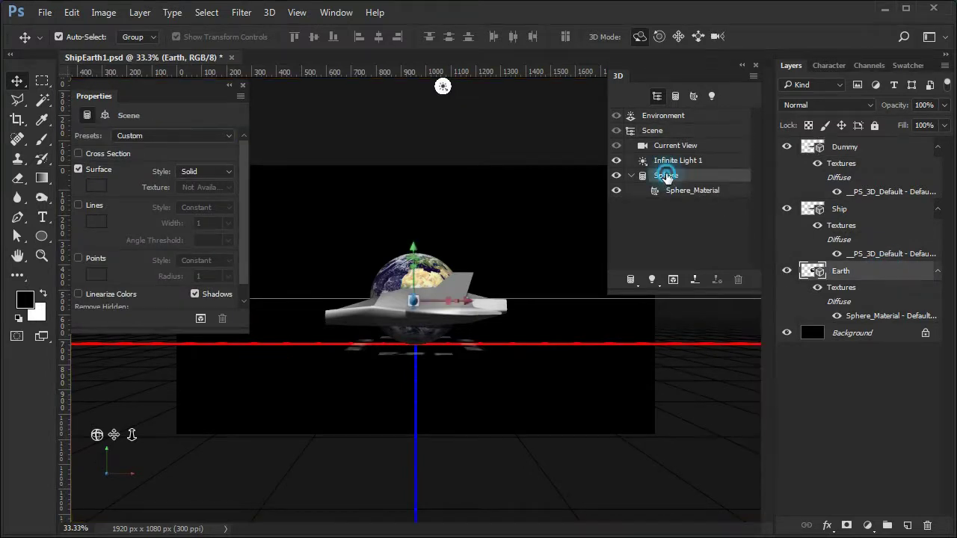
double_click(668, 176)
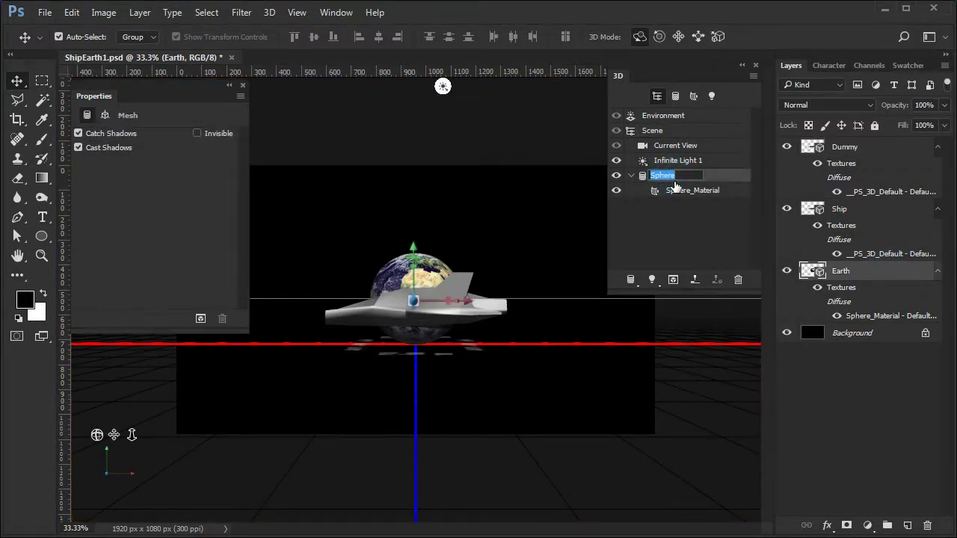
type("Earth Object")
key("Return")
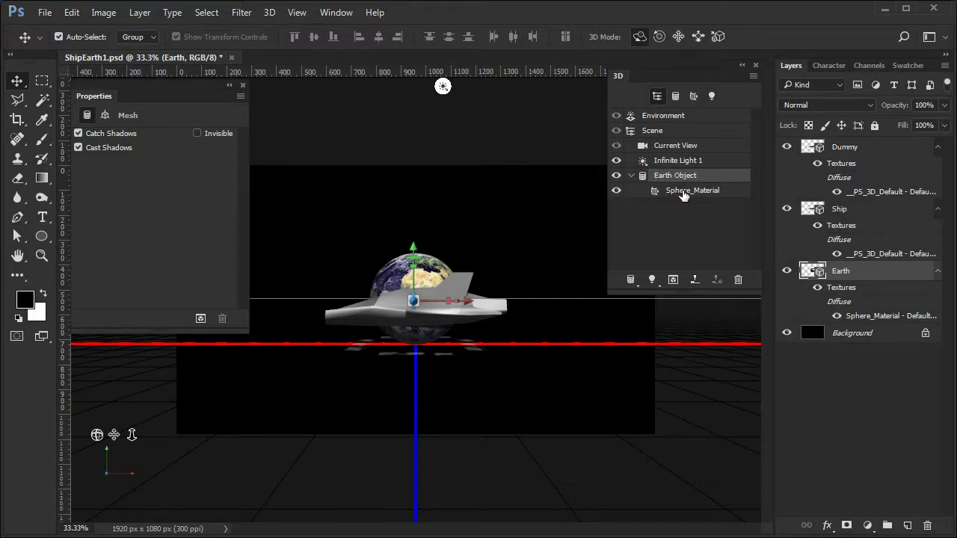
double_click(682, 191)
type("E")
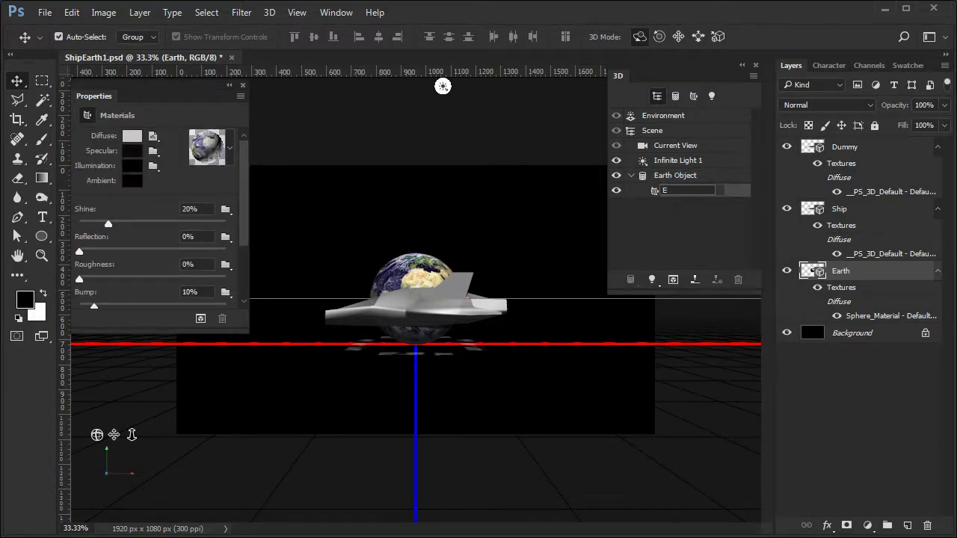
type("arth Mats")
key("Return")
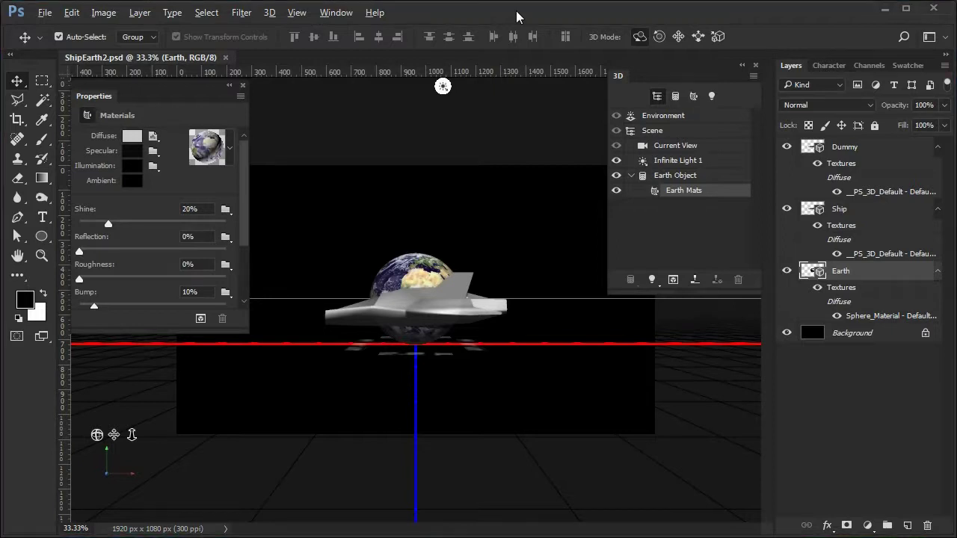
Step: Merge the Dummy, Ship and Earth 3D layers into one scene and name the combined layer Merged
left_click(873, 148)
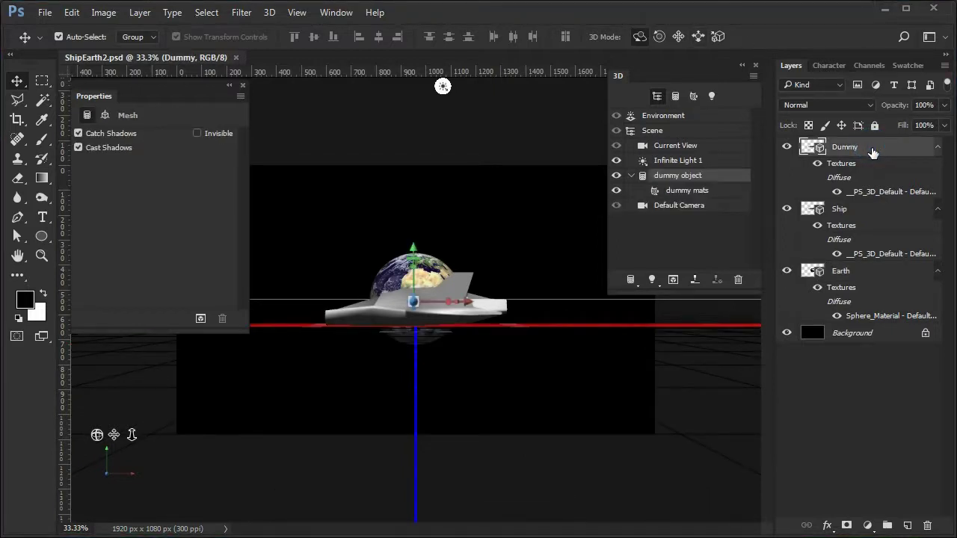
left_click(873, 212, "shift")
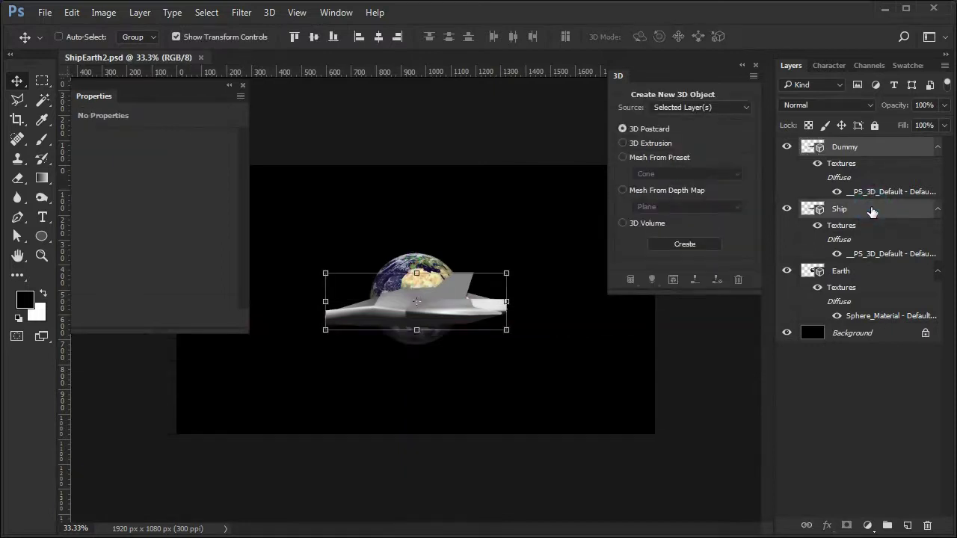
left_click(876, 272, "shift")
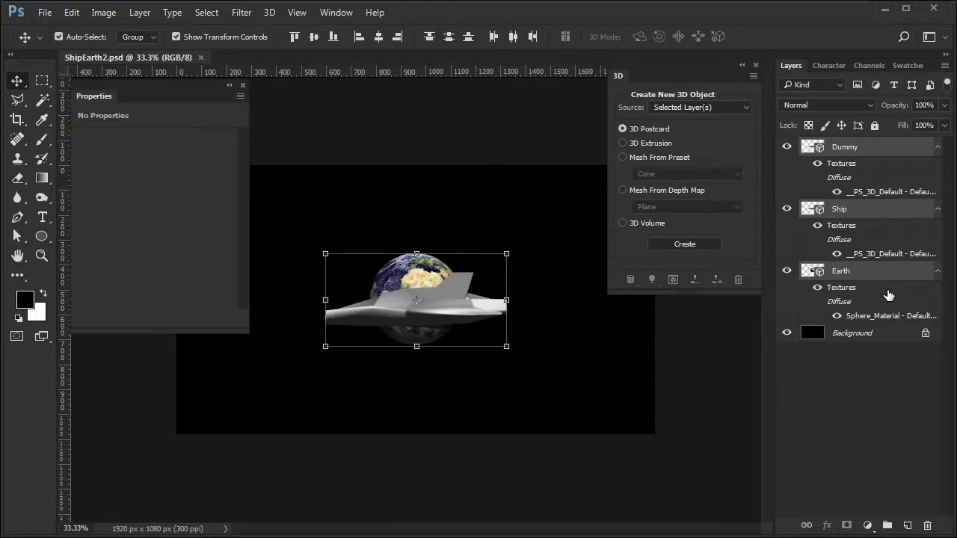
left_click(270, 13)
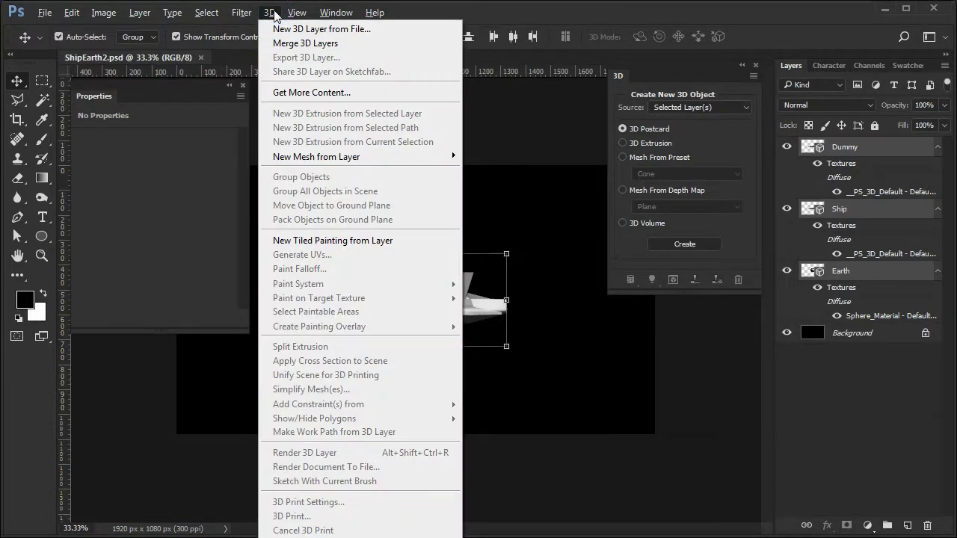
left_click(360, 44)
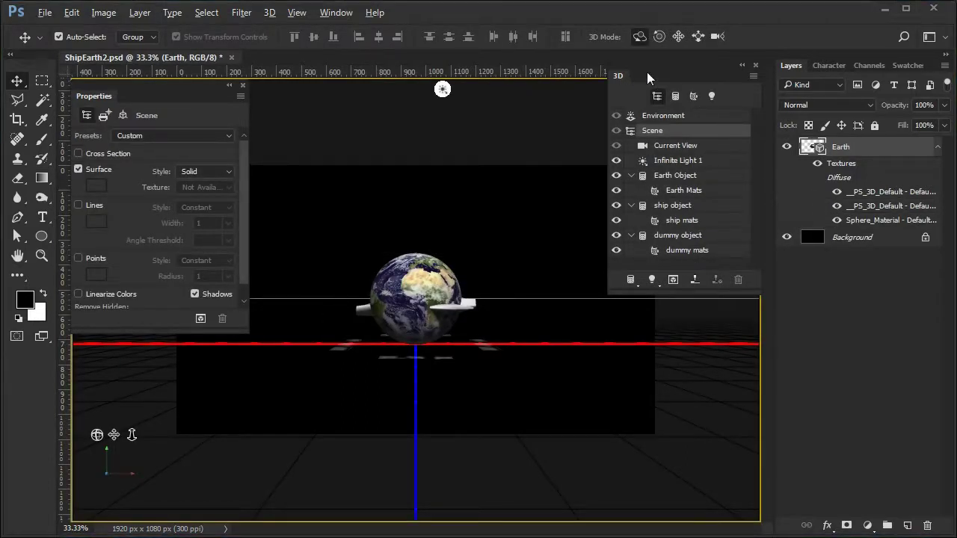
left_click_drag(652, 76, 825, 276)
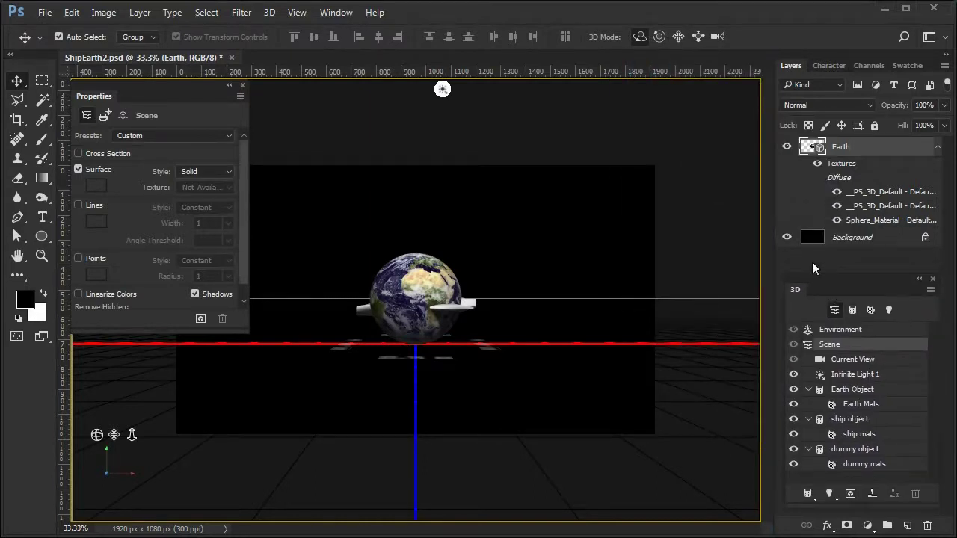
double_click(841, 147)
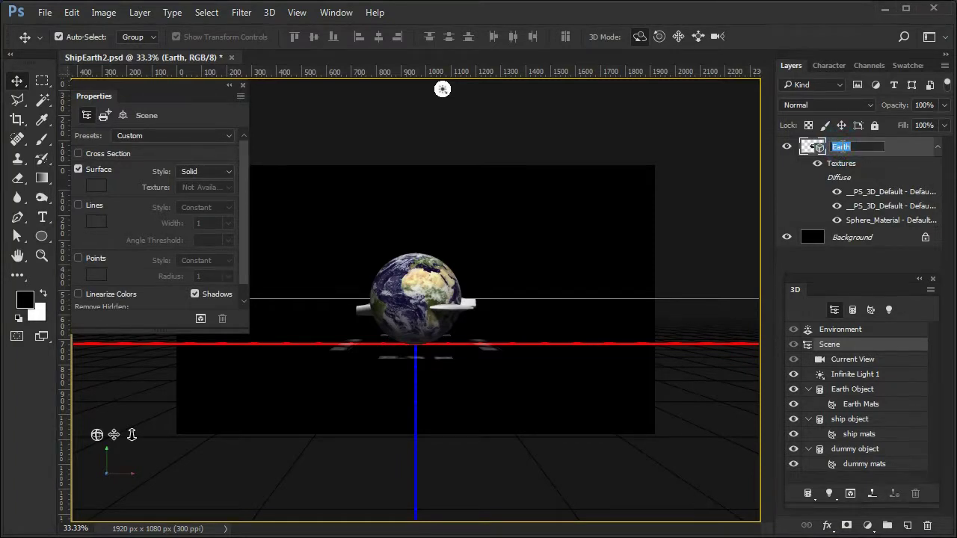
type("Merged")
key("Return")
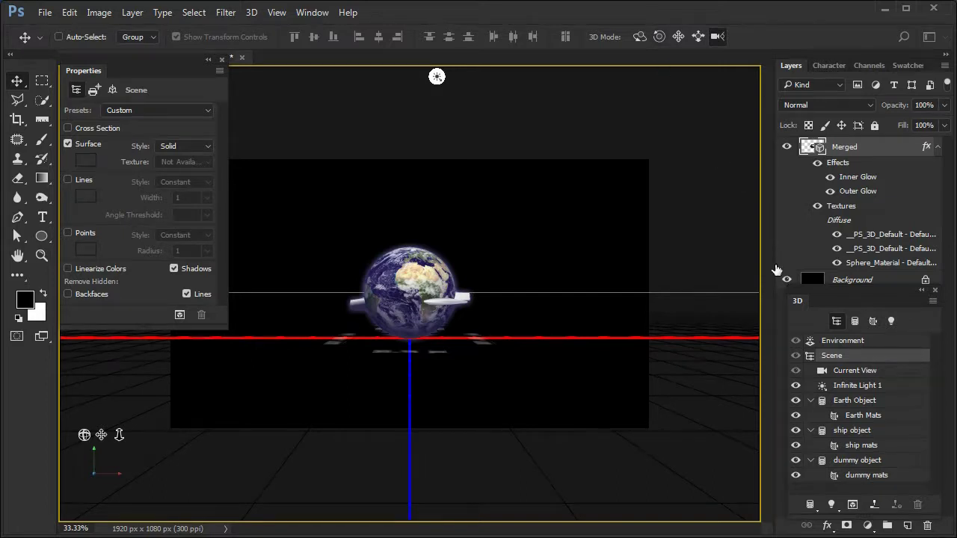
Step: Set the 3D camera to the Top view and move the ship object along the X axis until it clears the Earth's left side
left_click(870, 372)
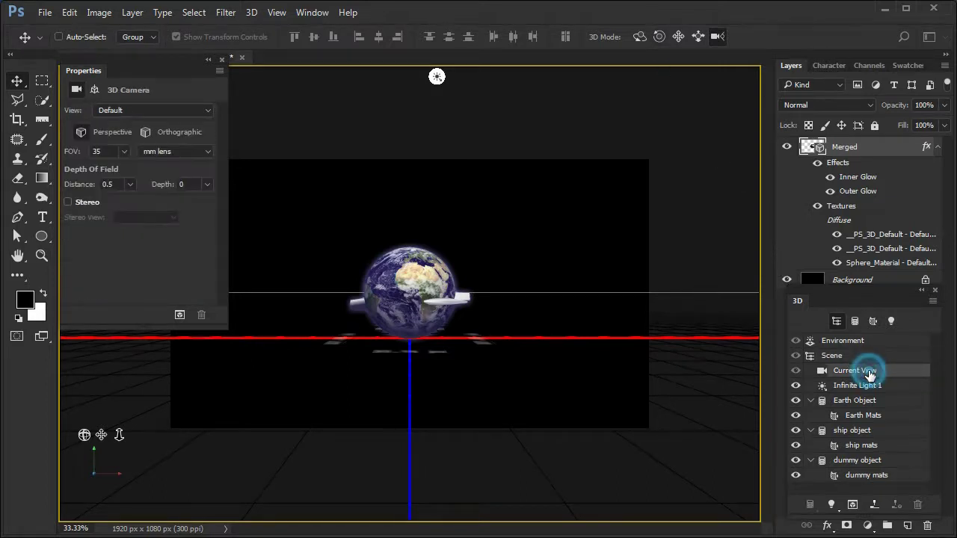
left_click(168, 111)
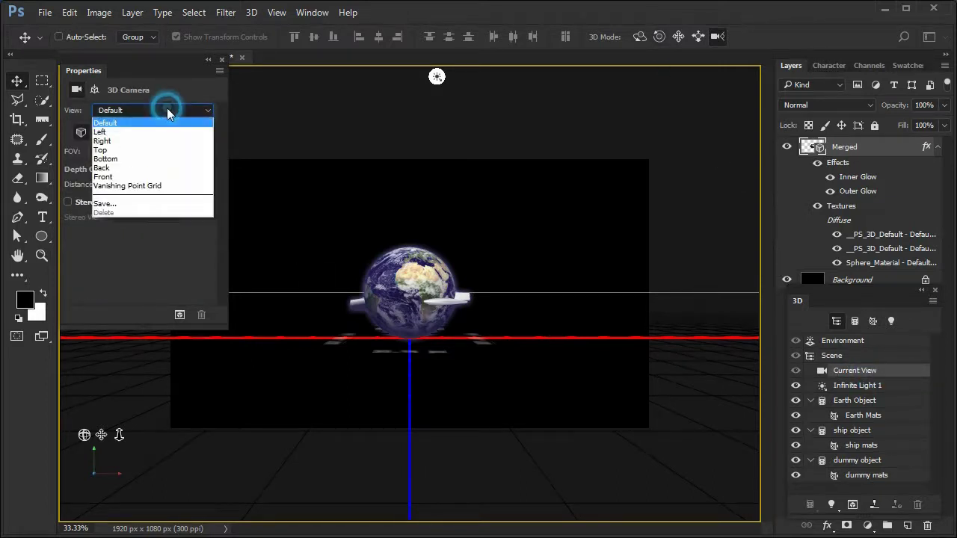
left_click(142, 150)
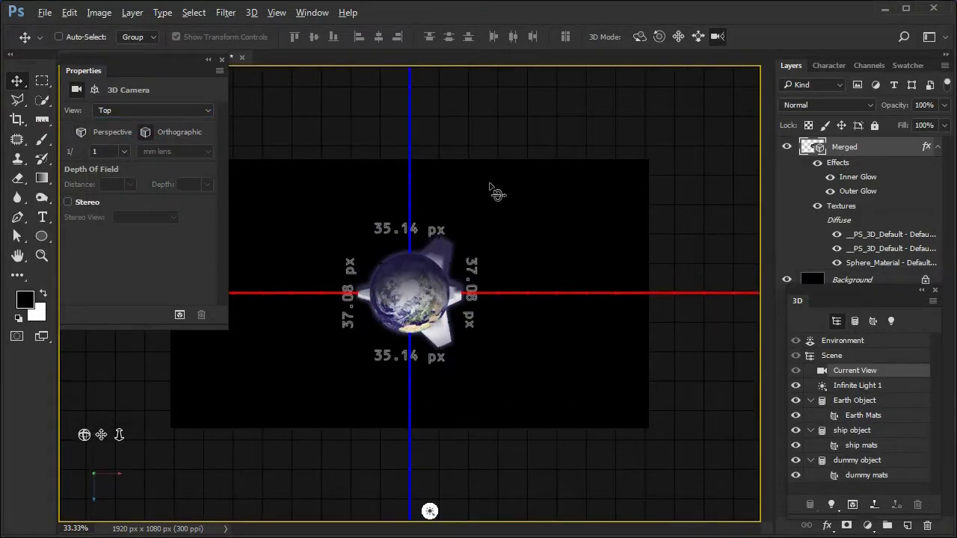
left_click(854, 431)
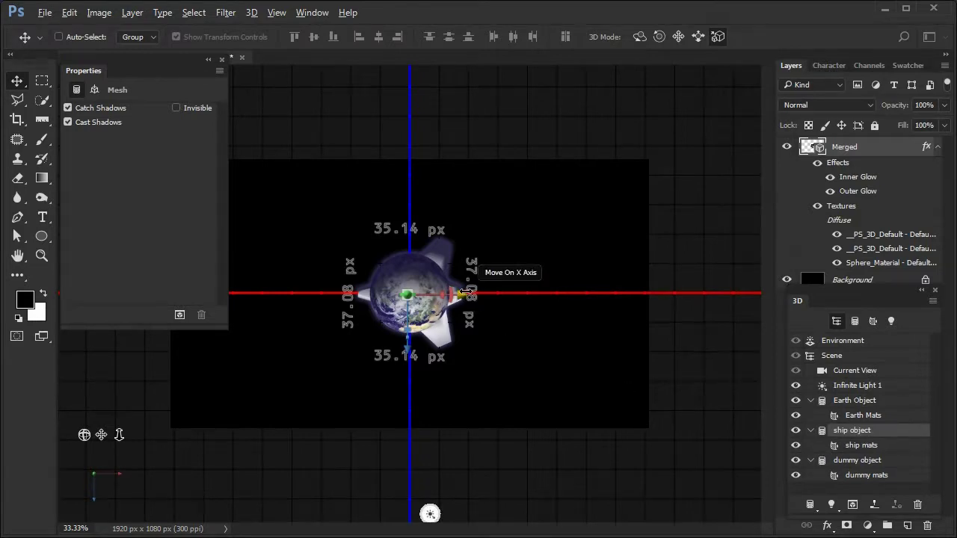
left_click_drag(466, 292, 271, 279)
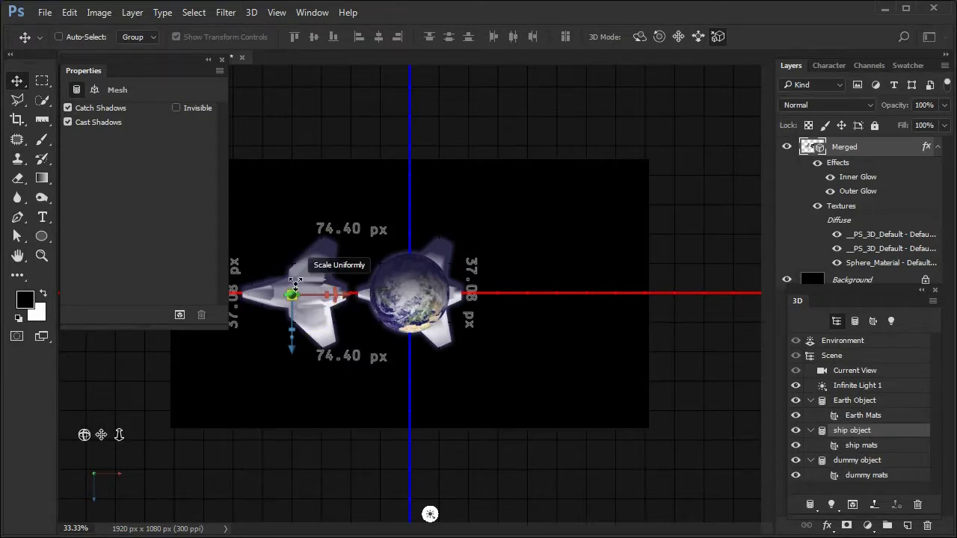
Step: Scale the ship object down uniformly to about 119.56 × 34.58 × 126.16 px and display its coordinates
left_click_drag(296, 285, 296, 336)
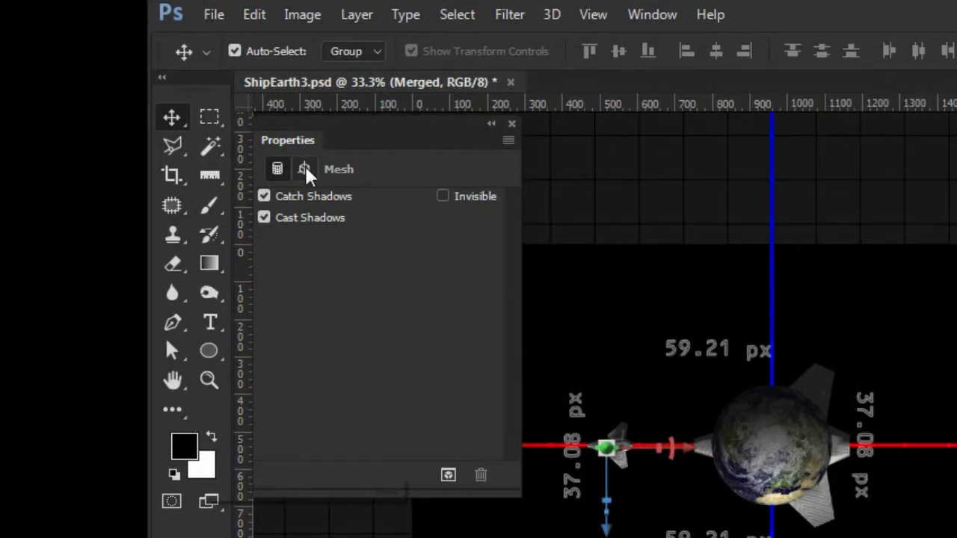
left_click(94, 89)
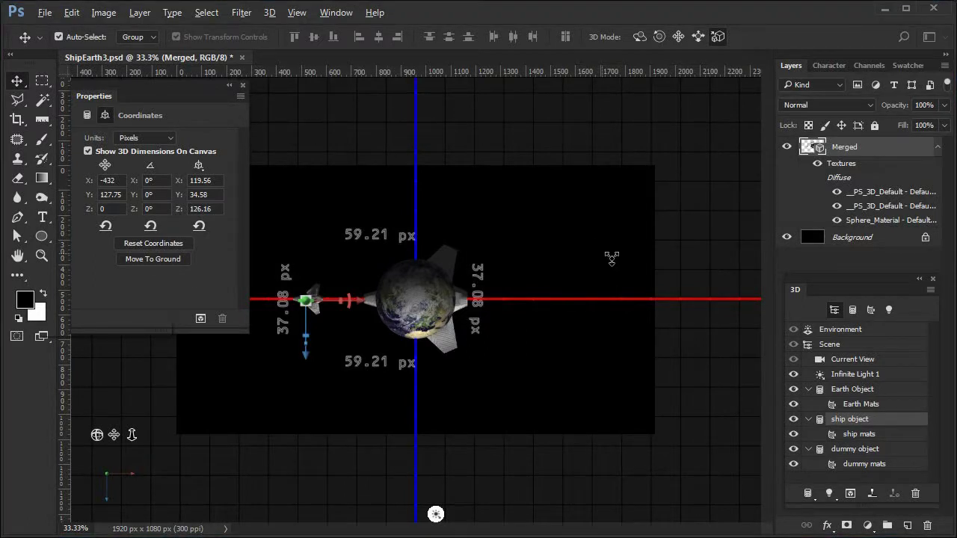
Step: Set the dummy object's scale to X 119.56, Y 34.58 and Z 126.16 px
left_click(859, 449)
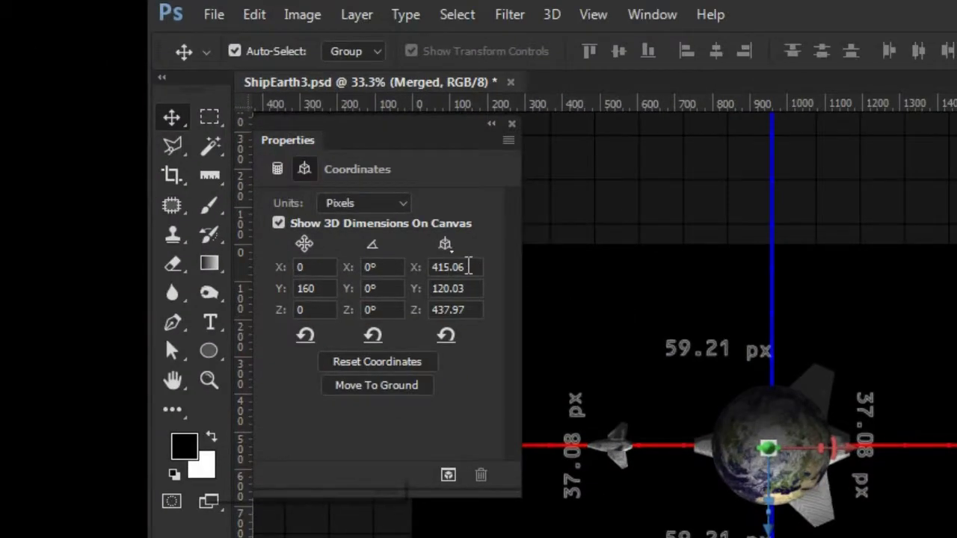
left_click(468, 267)
left_click_drag(469, 267, 421, 267)
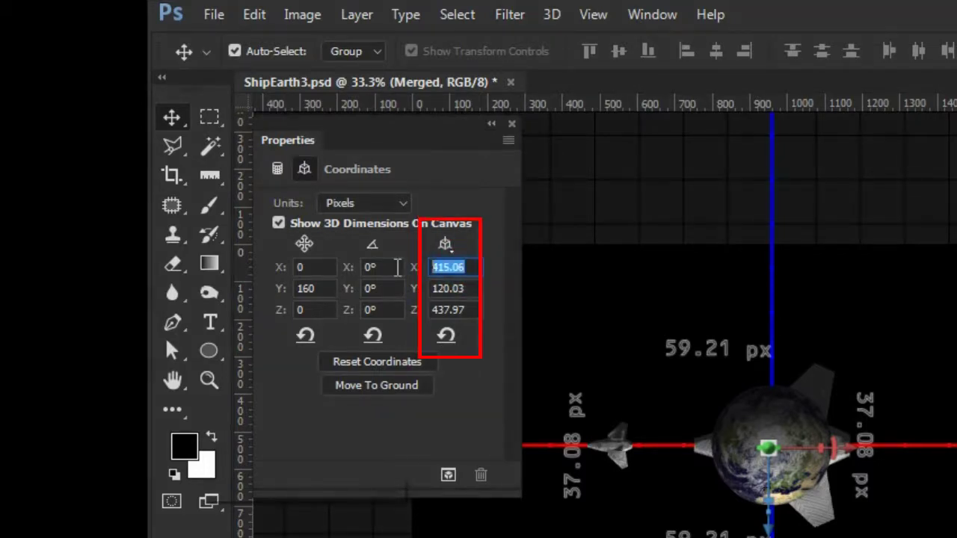
type("119.56")
key("Return")
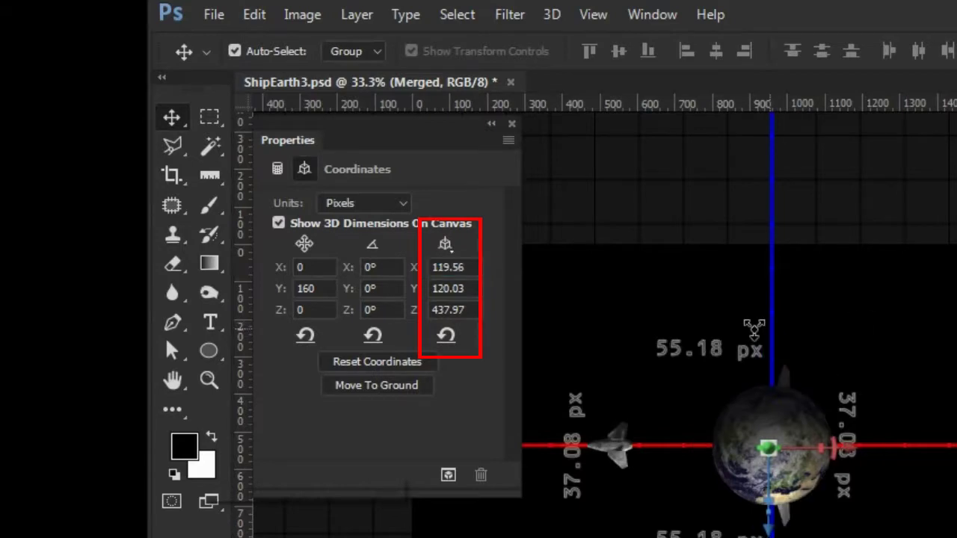
left_click(476, 290)
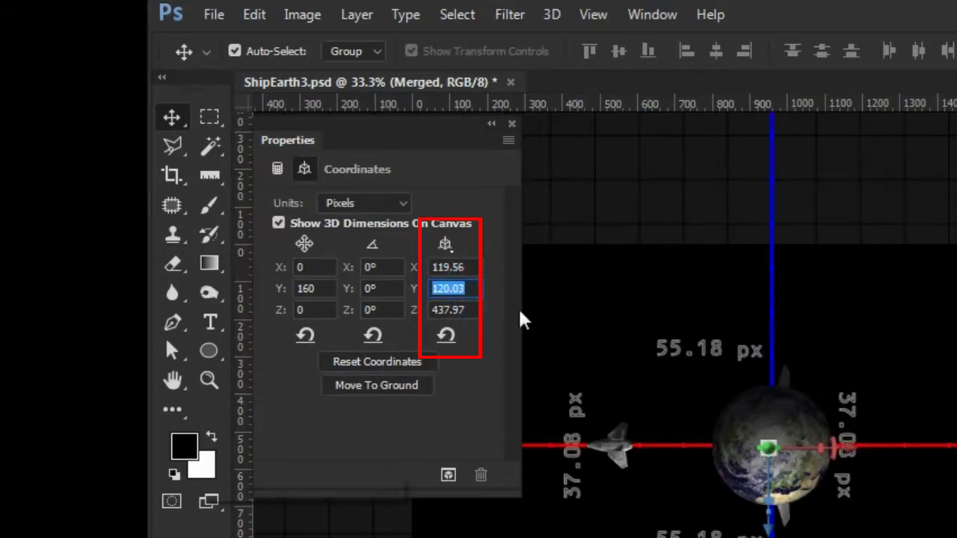
type("34.58")
key("Return")
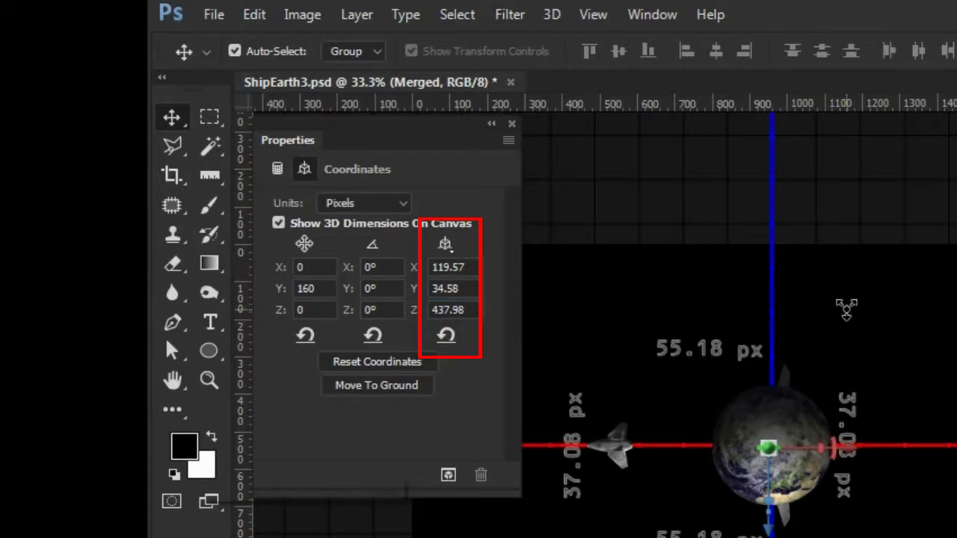
left_click(472, 313)
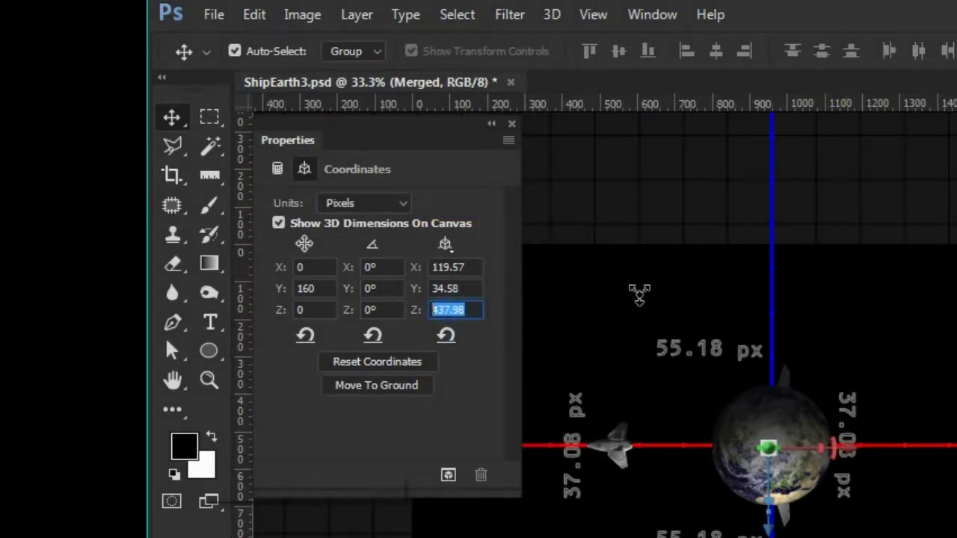
type("126.16")
key("Return")
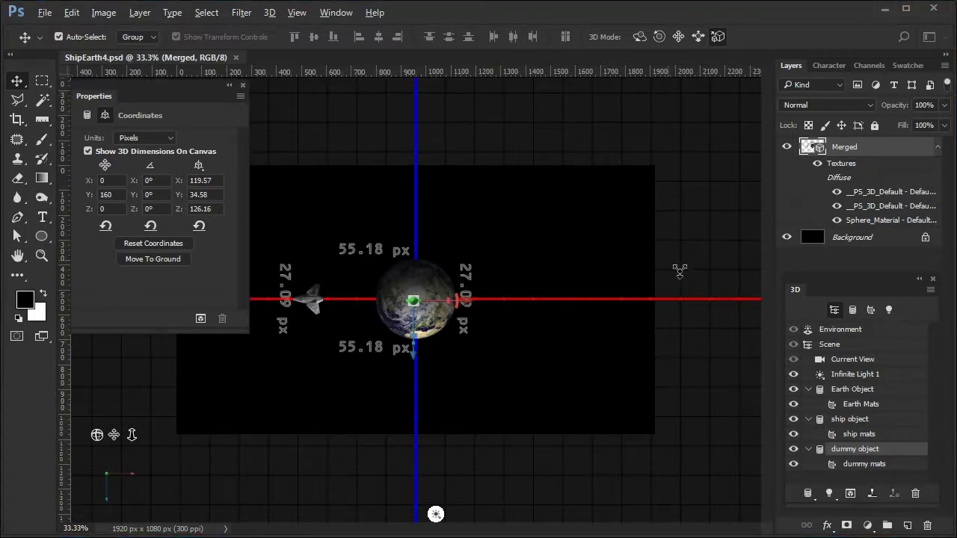
Step: Slide the ship object slightly farther from the Earth, to an X position of about -451.56 px
left_click(870, 419)
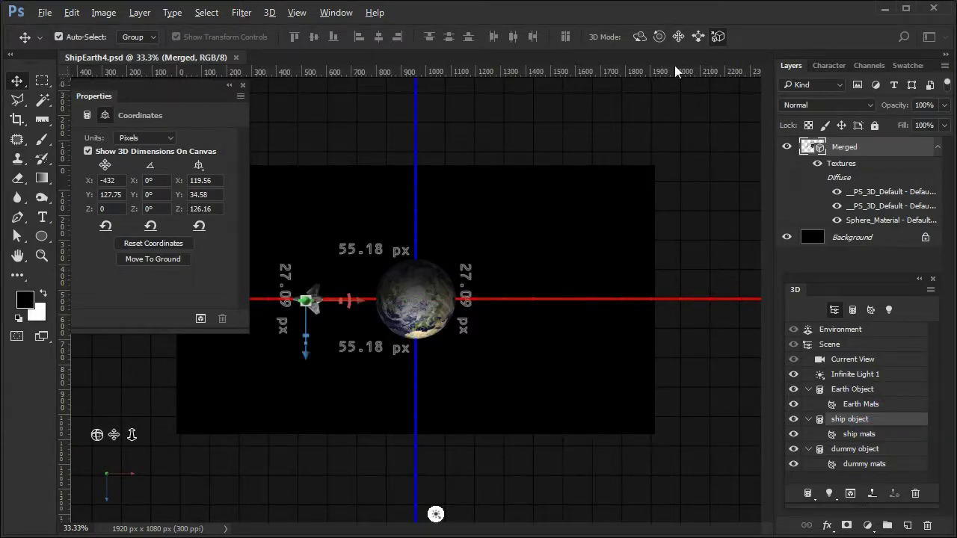
left_click(697, 37)
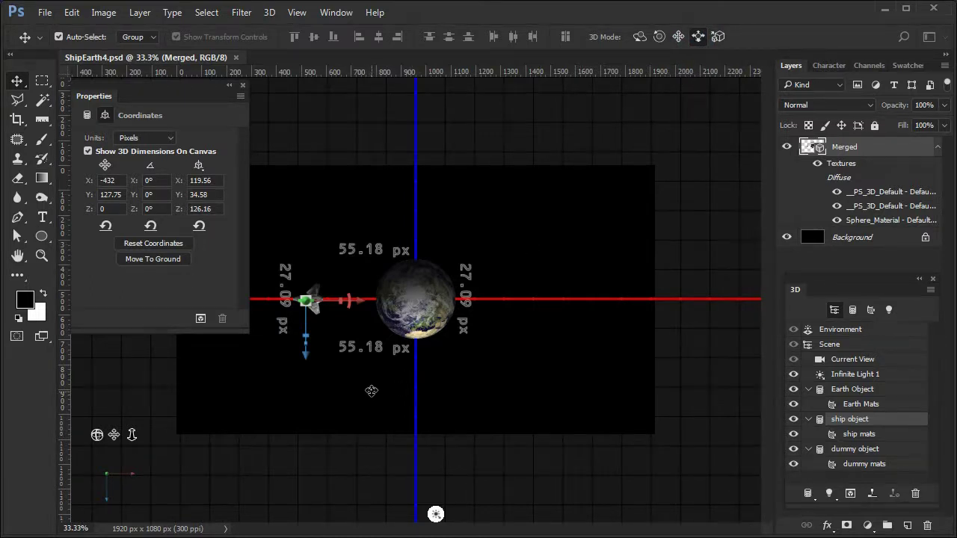
left_click_drag(372, 391, 367, 391)
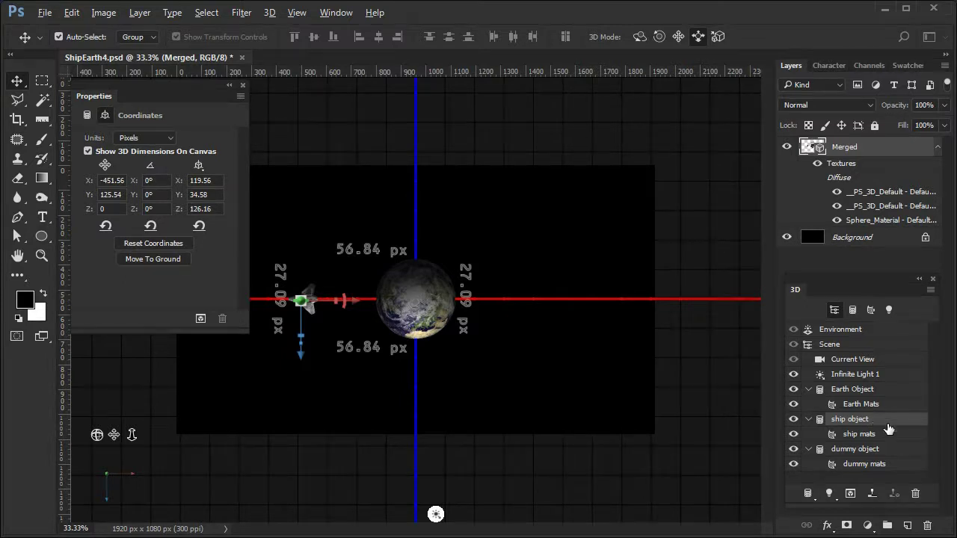
Step: Set the dummy object's X position to 451.56 px, on the opposite side of the Earth from the ship
left_click(883, 450)
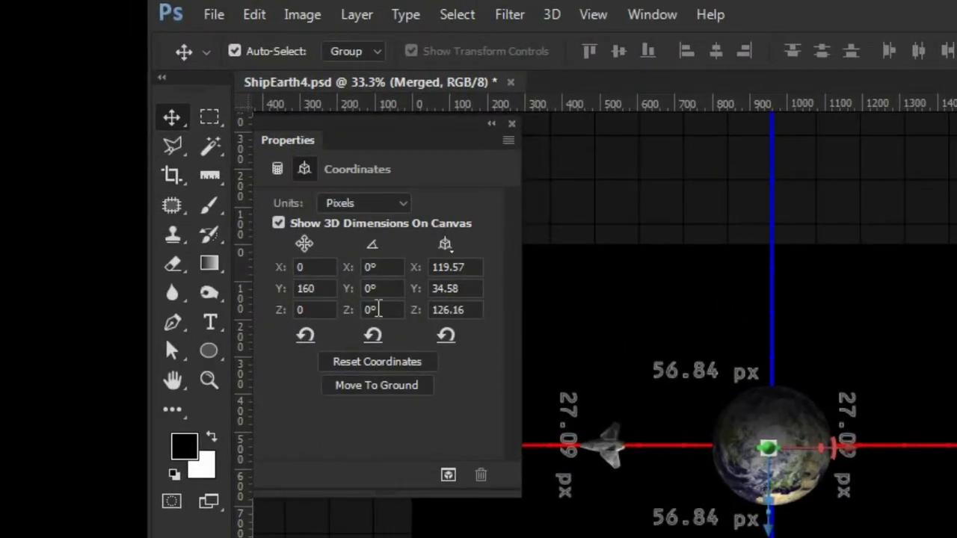
left_click(109, 181)
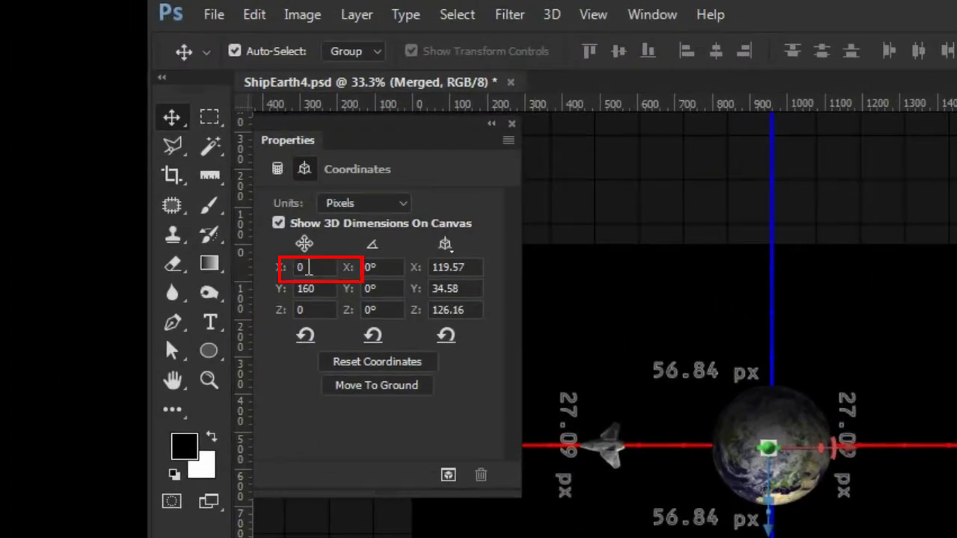
left_click_drag(308, 269, 284, 275)
type("451.")
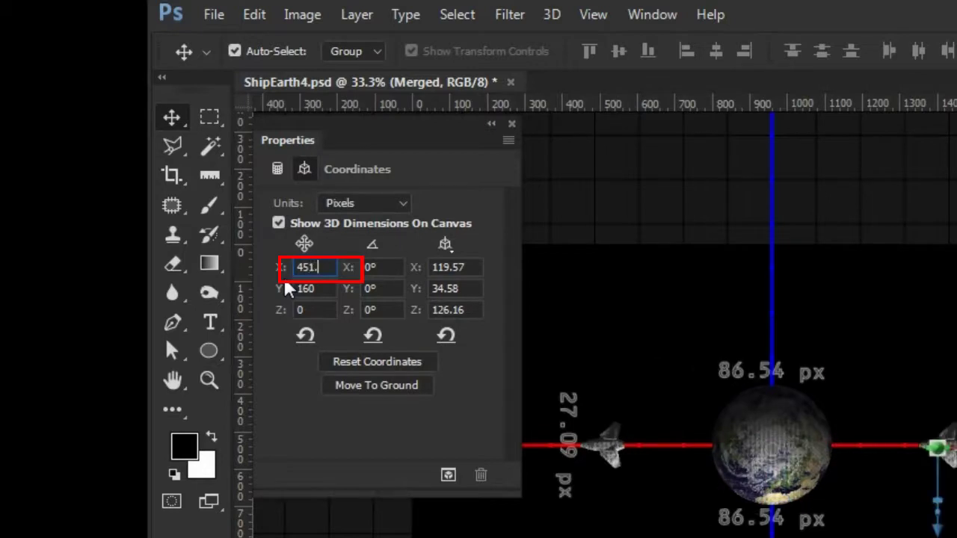
type("56")
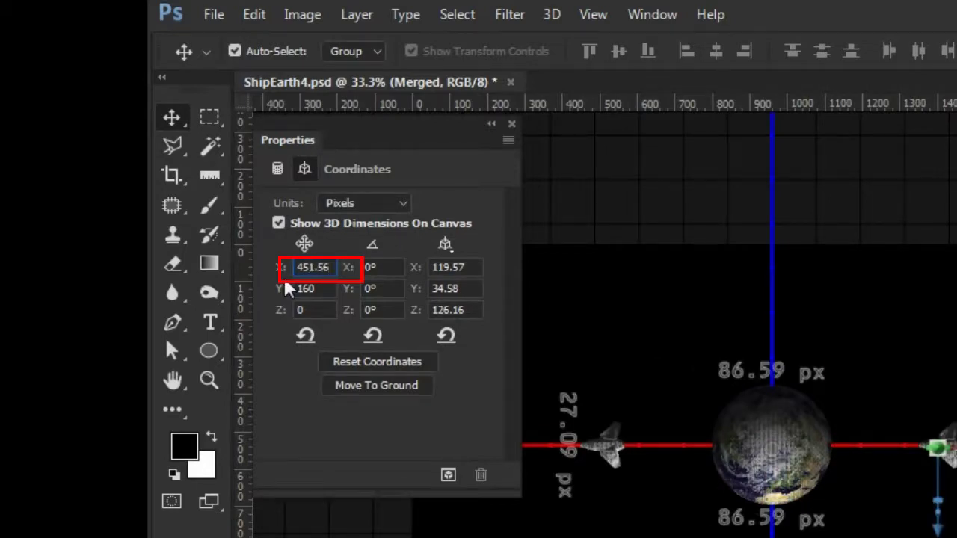
key("Return")
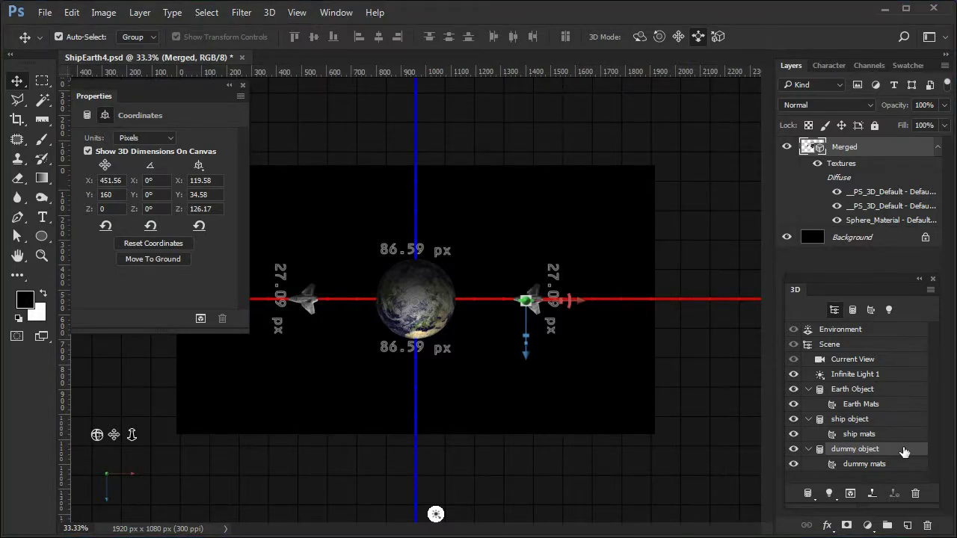
Step: Set the ship object's Y rotation angle to 90°
left_click(883, 418)
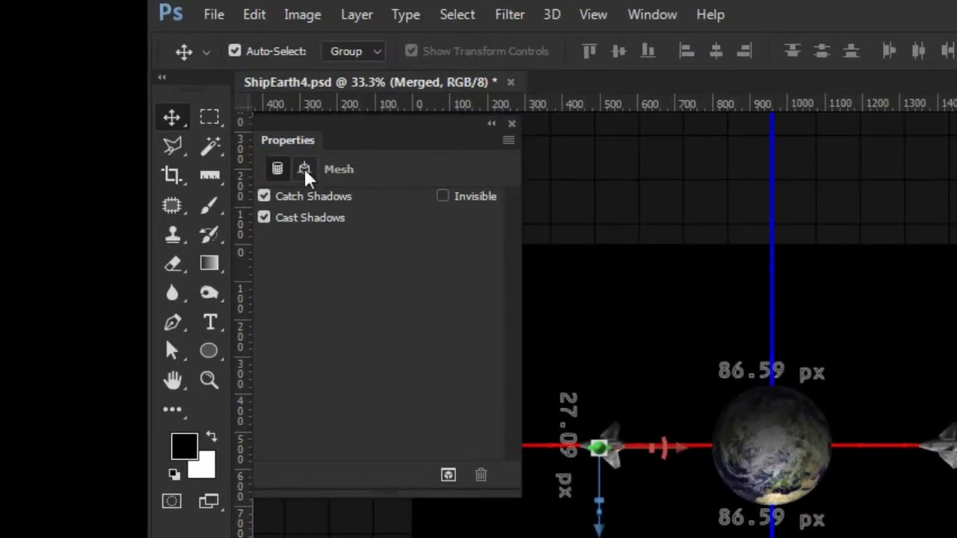
left_click(304, 168)
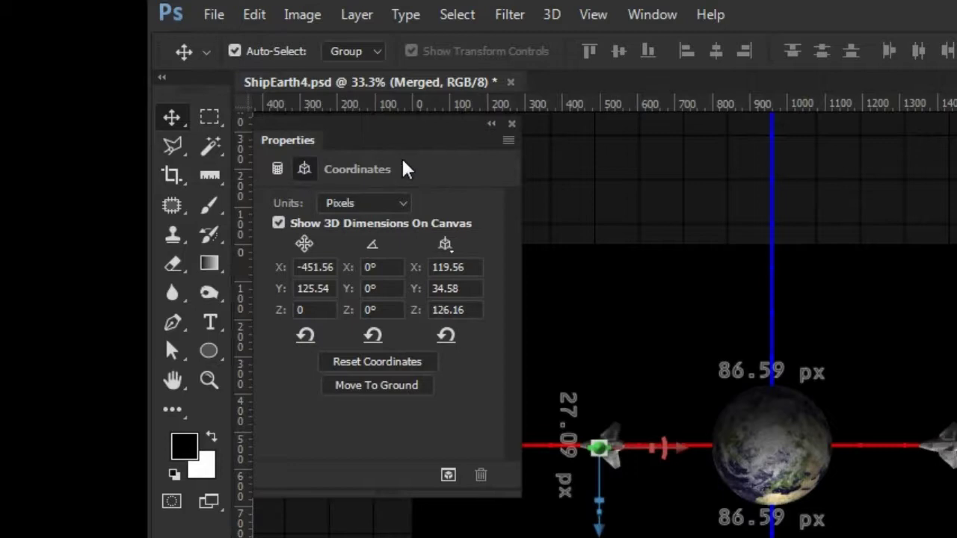
left_click(374, 288)
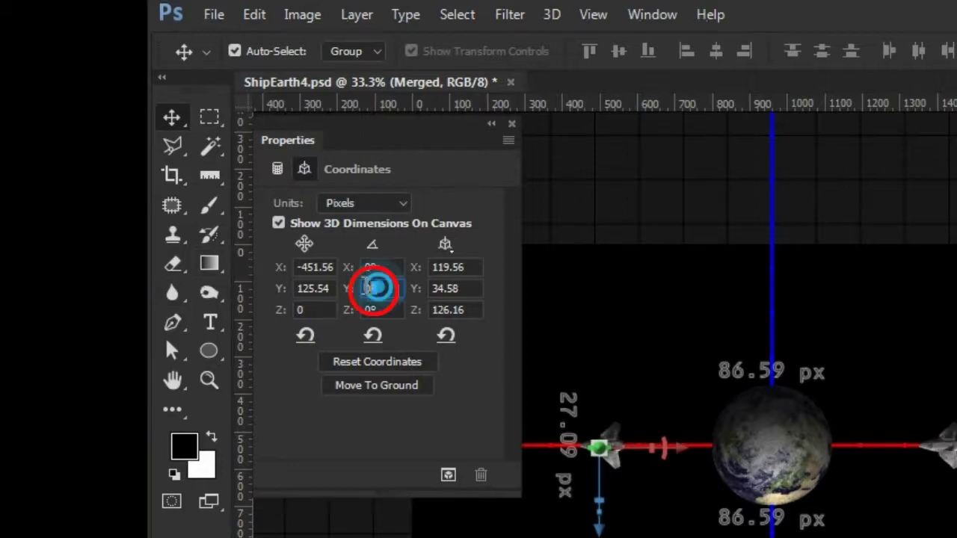
type("90")
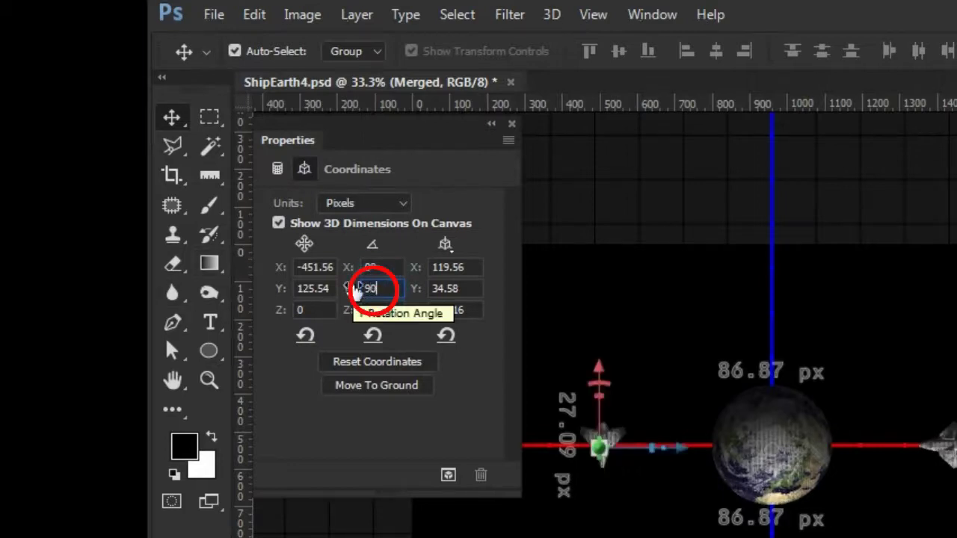
key("Return")
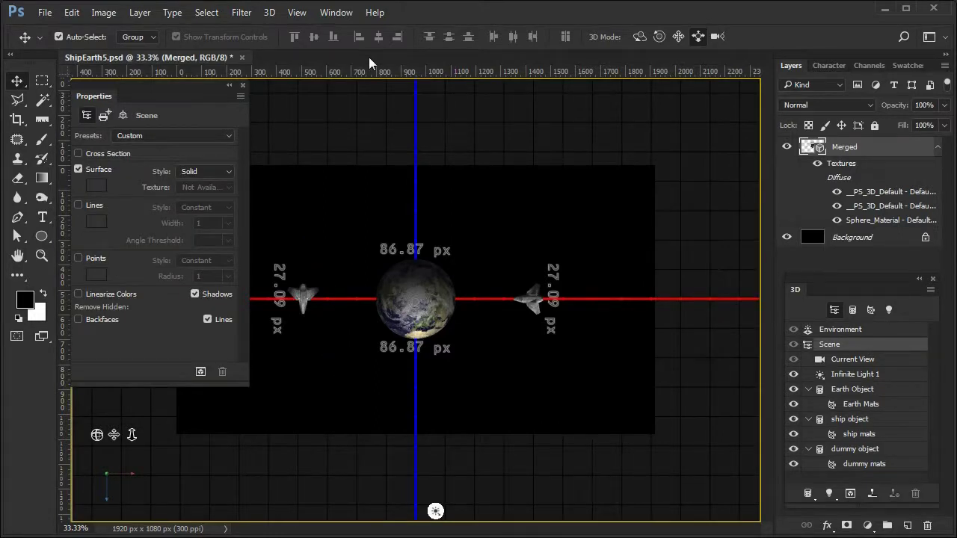
Step: Hide the dummy object and replace the diffuse texture of ship mats with space_frigate_6_color
left_click(794, 450)
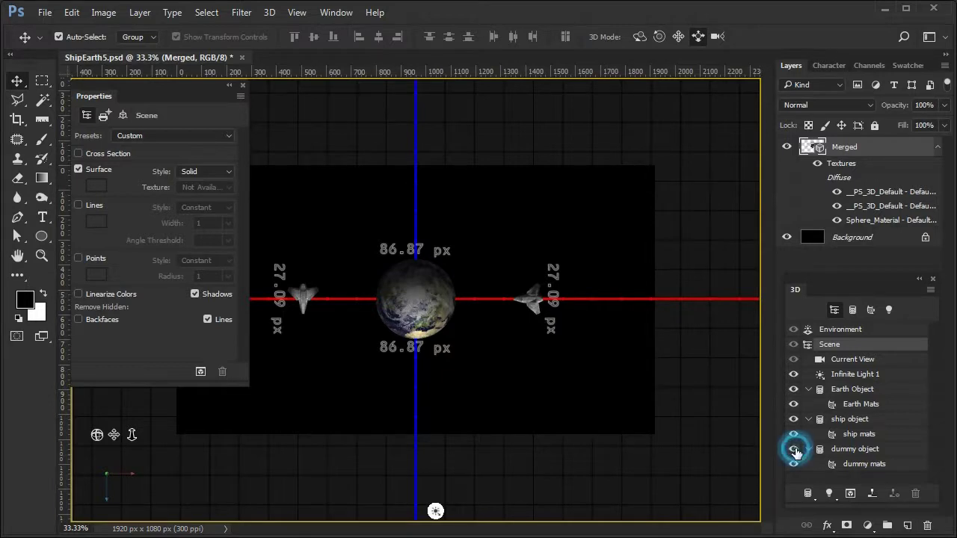
left_click(879, 421)
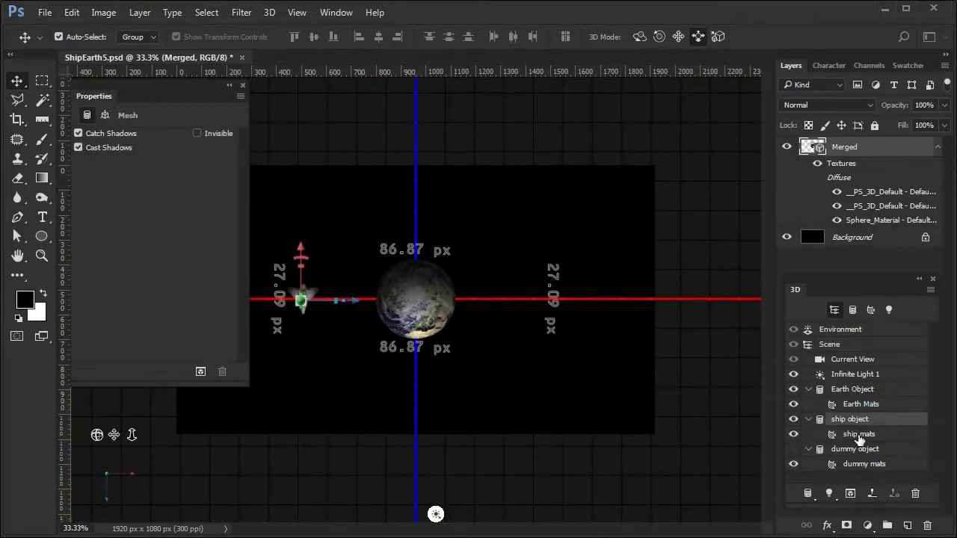
left_click(859, 437)
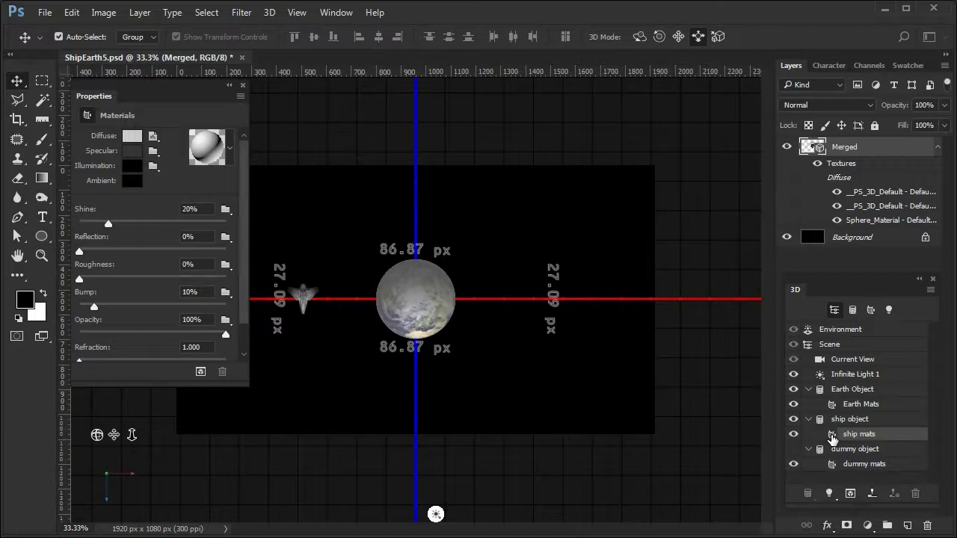
left_click(833, 438)
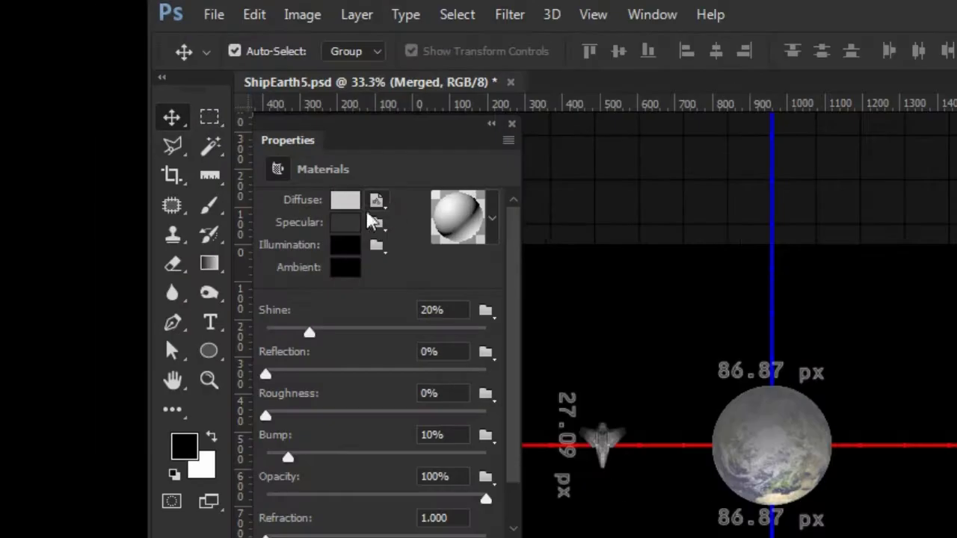
left_click(376, 201)
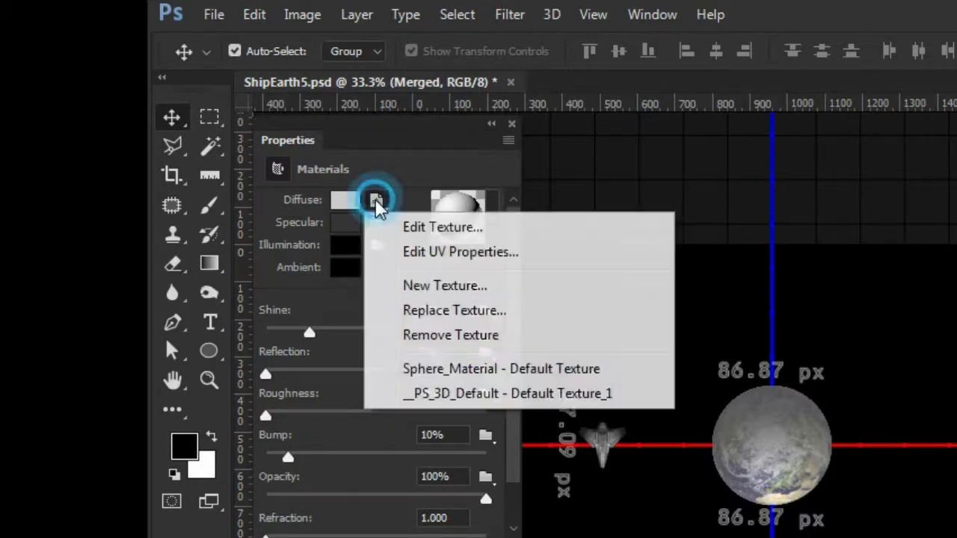
left_click(479, 311)
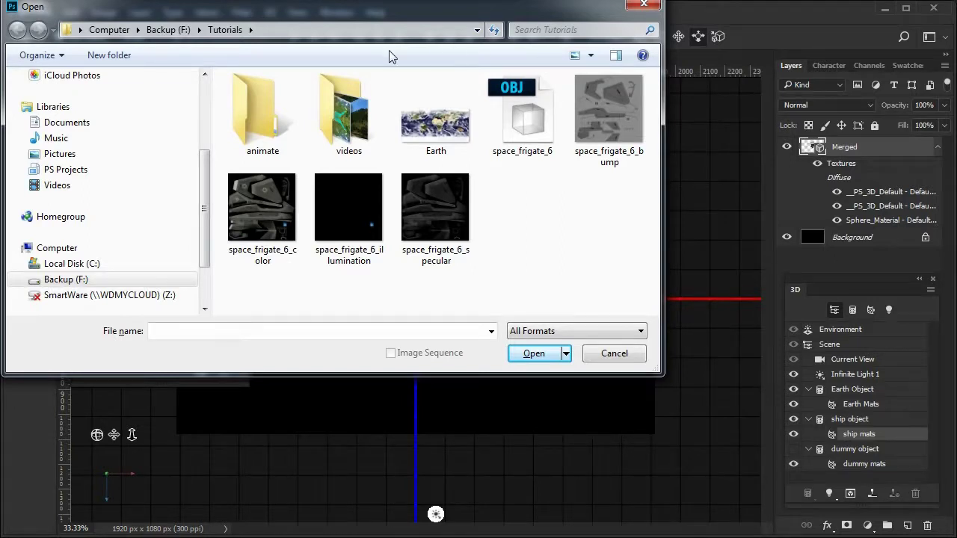
left_click(271, 215)
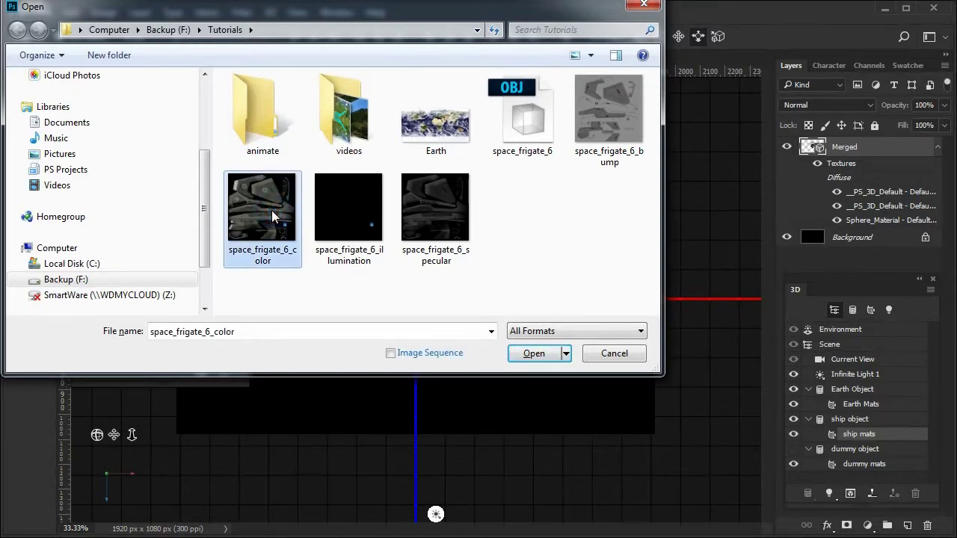
left_click(534, 354)
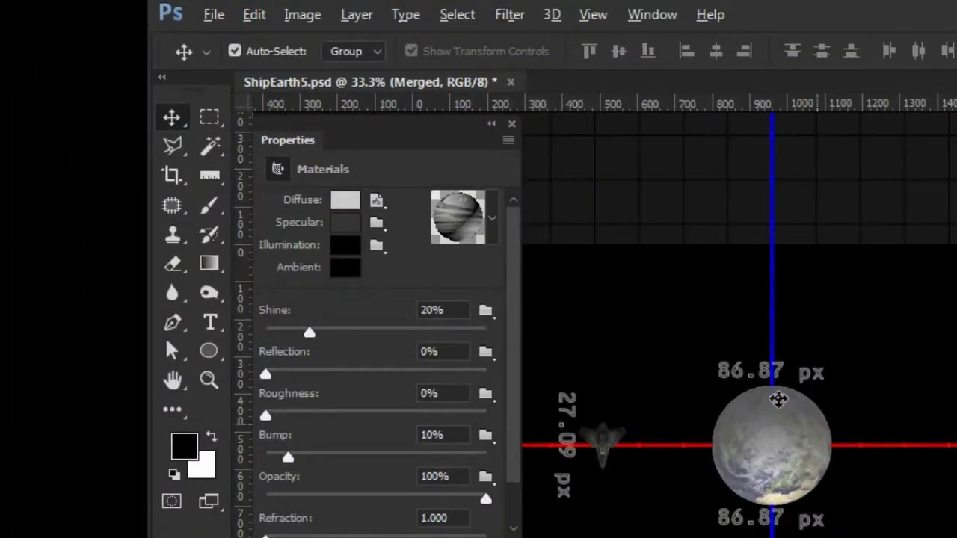
Step: Load space_frigate_6_specular as the specular texture of ship mats
left_click(377, 224)
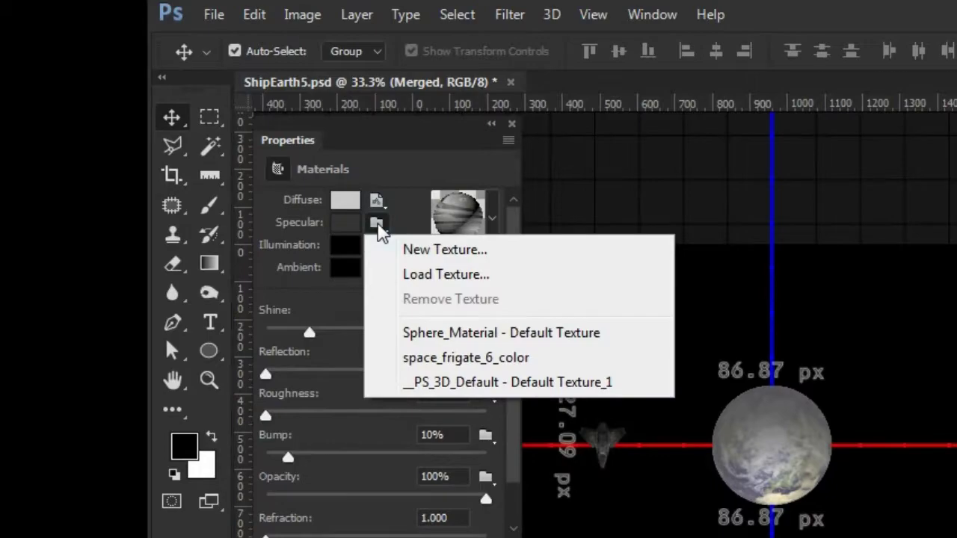
left_click(424, 275)
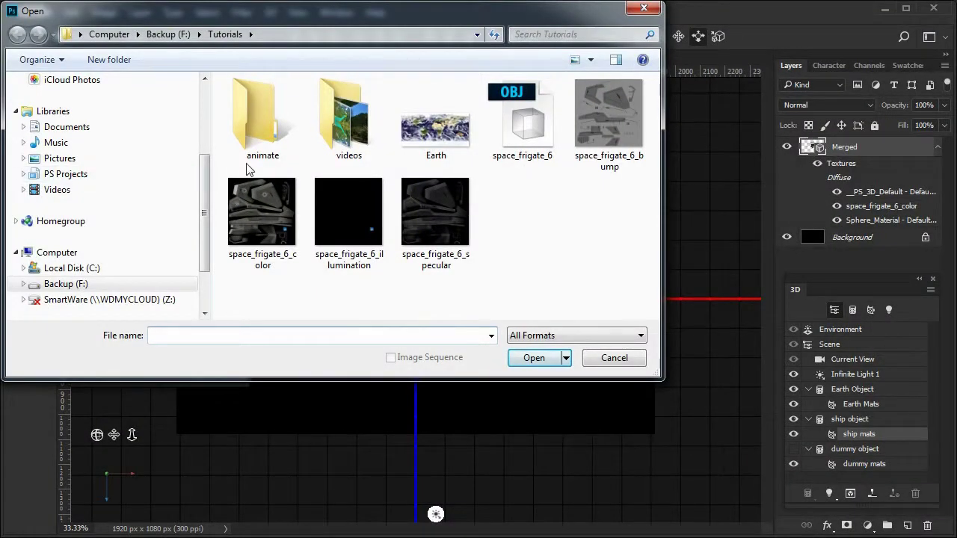
left_click(439, 208)
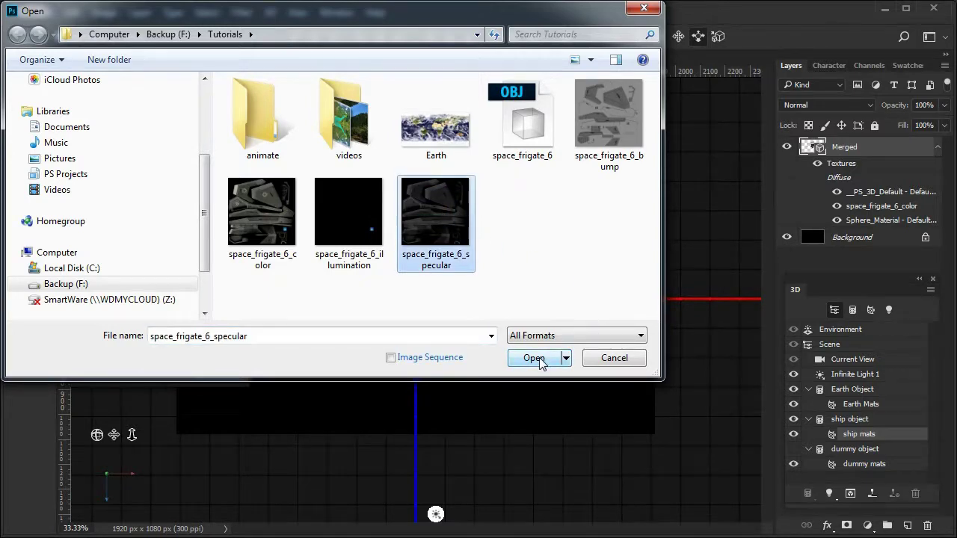
left_click(539, 359)
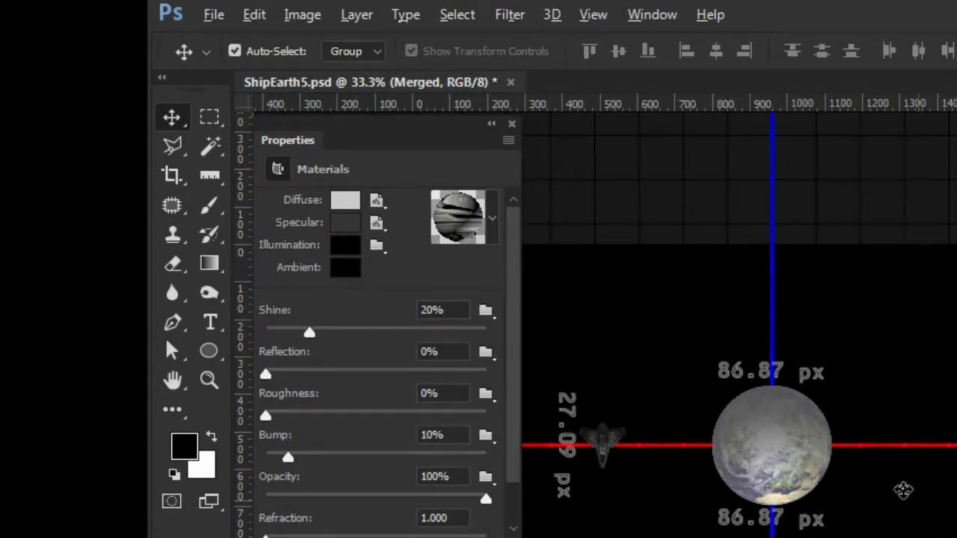
Step: Load space_frigate_6_illumination as the illumination texture of ship mats
left_click(374, 247)
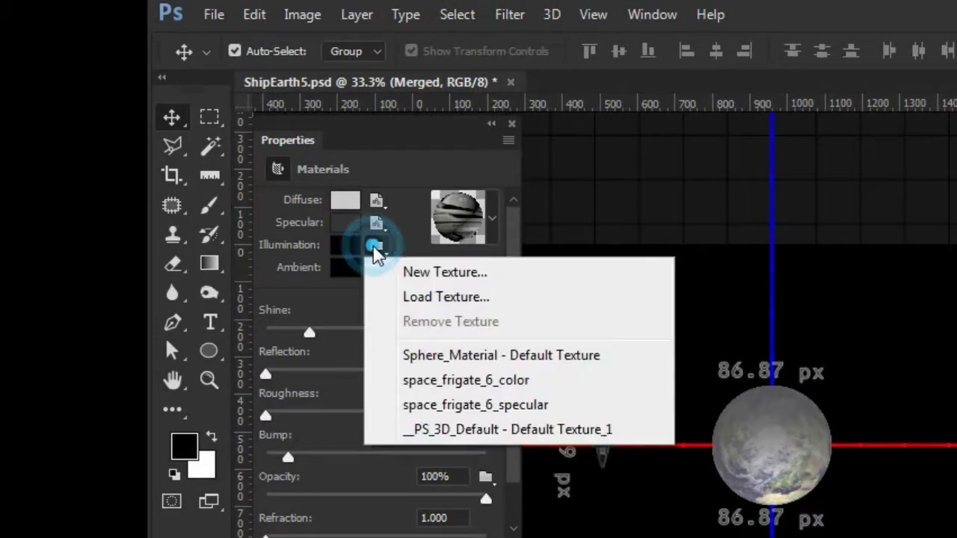
left_click(439, 298)
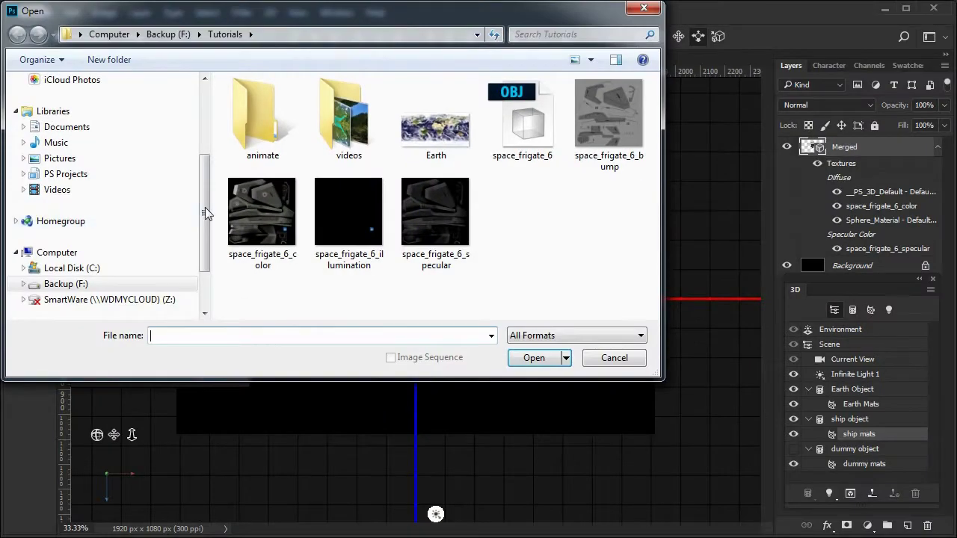
left_click(350, 214)
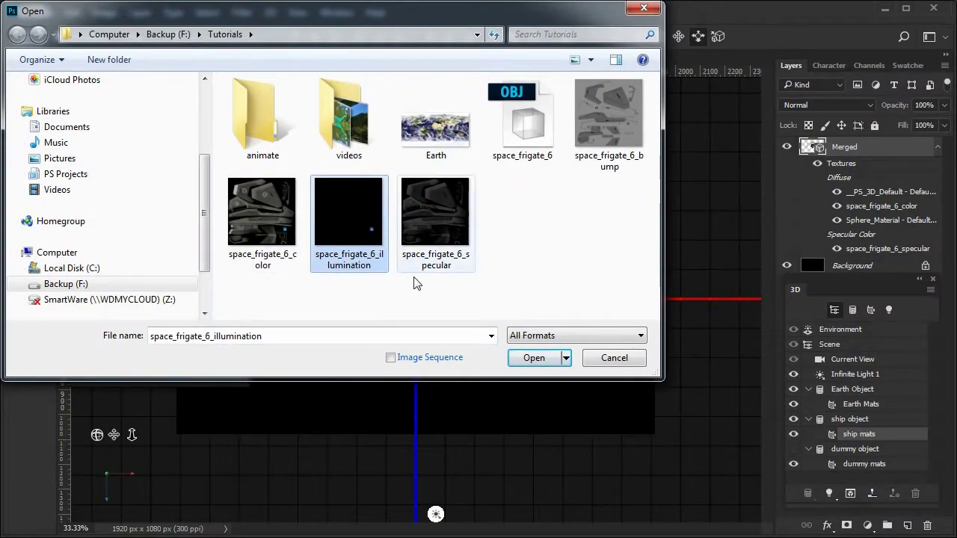
left_click(534, 358)
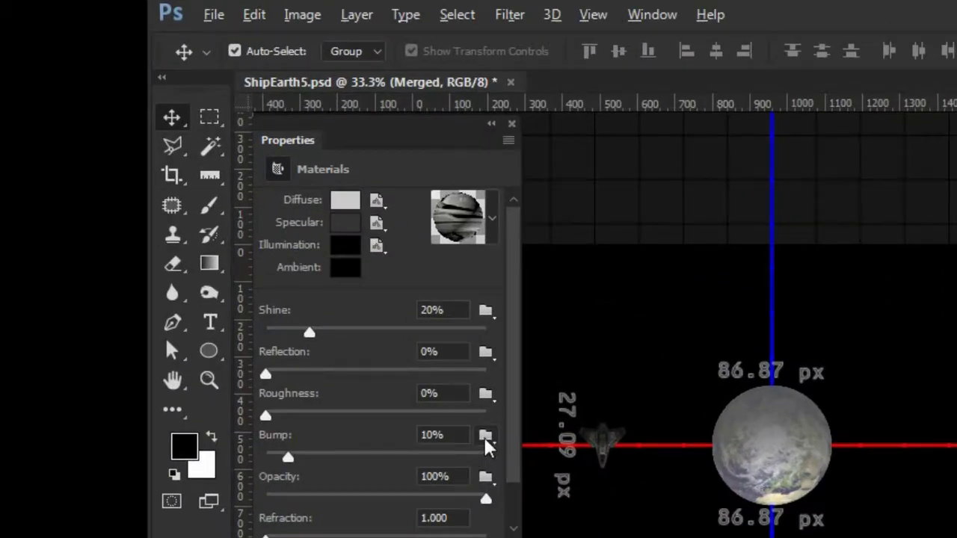
Step: Load space_frigate_6_bump as the bump texture of ship mats
left_click(486, 436)
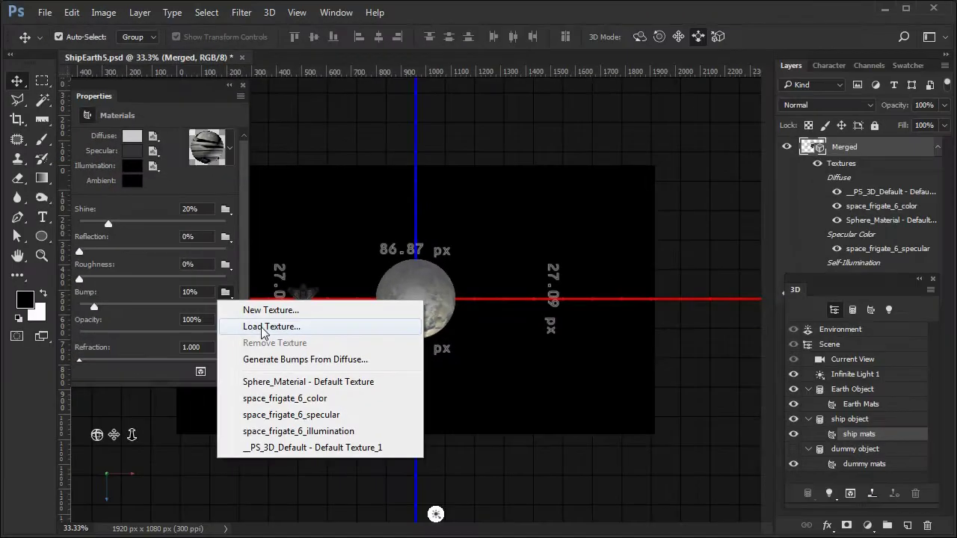
left_click(264, 327)
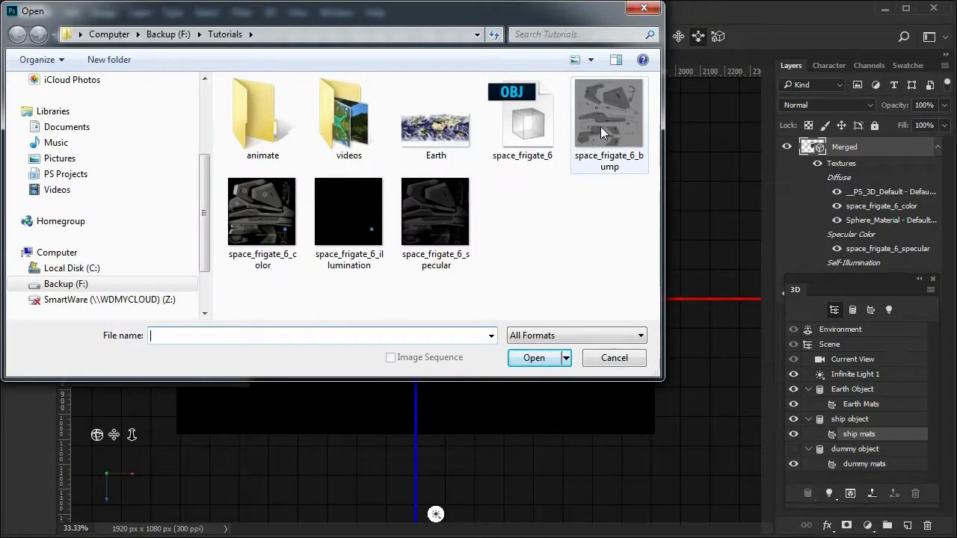
left_click(605, 168)
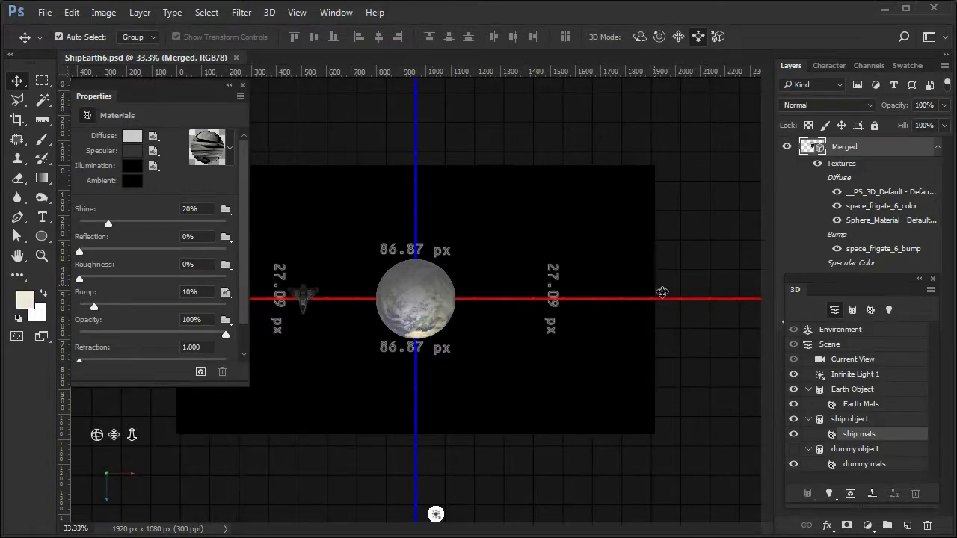
Step: Group the ship object and dummy object in the 3D scene, and set the dummy object's mesh to Invisible
left_click(885, 423)
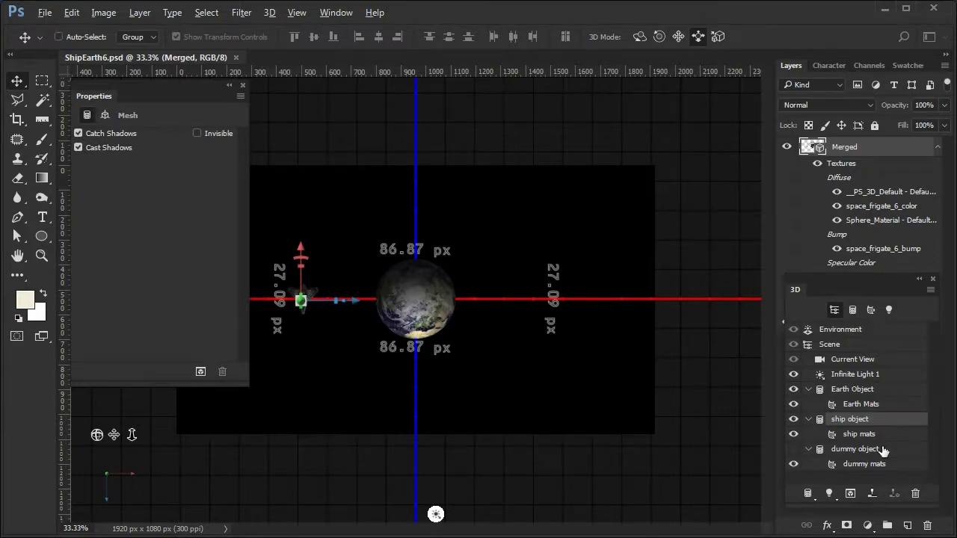
left_click(885, 450)
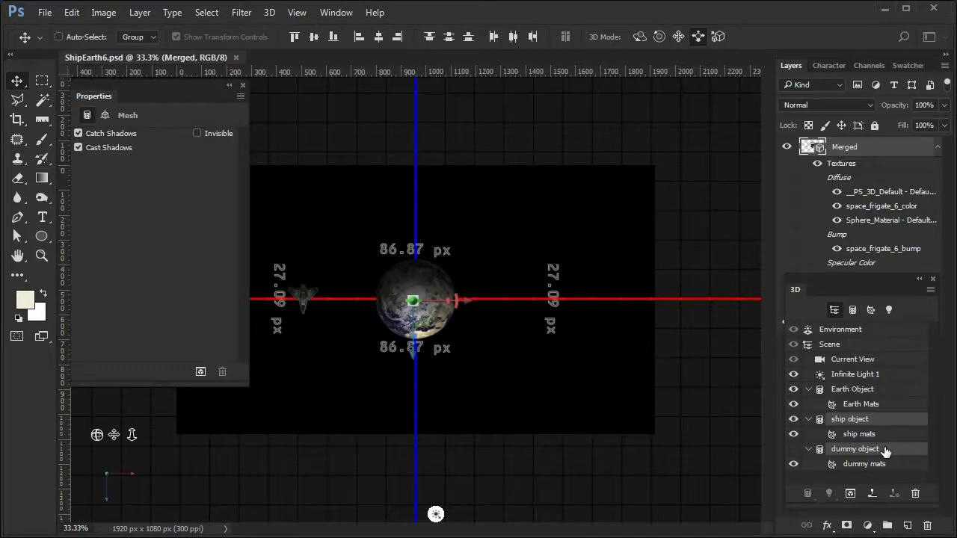
left_click(267, 13)
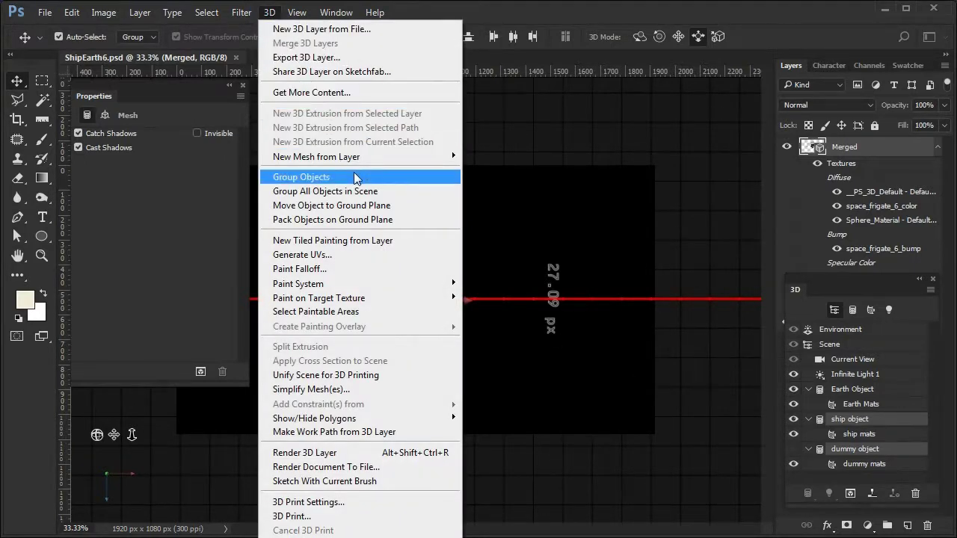
left_click(367, 176)
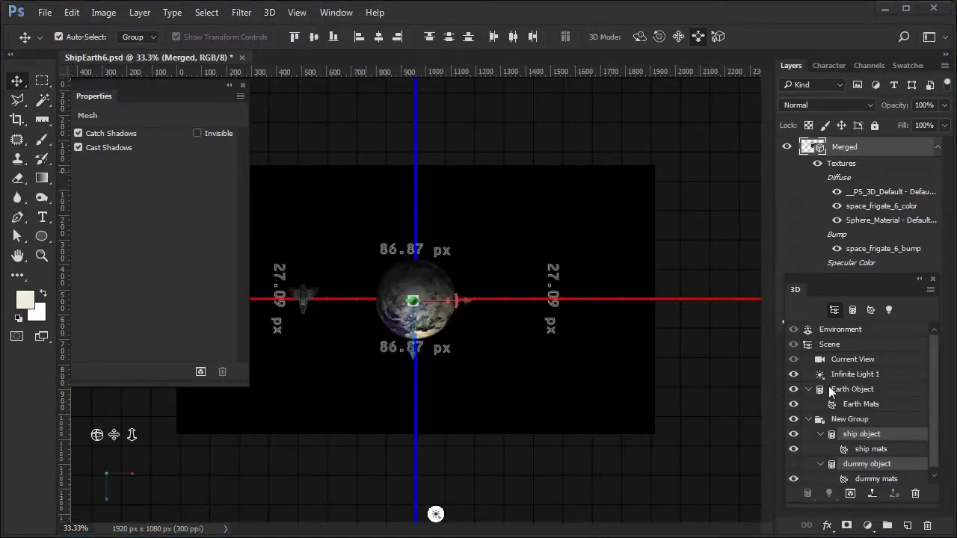
left_click(873, 464)
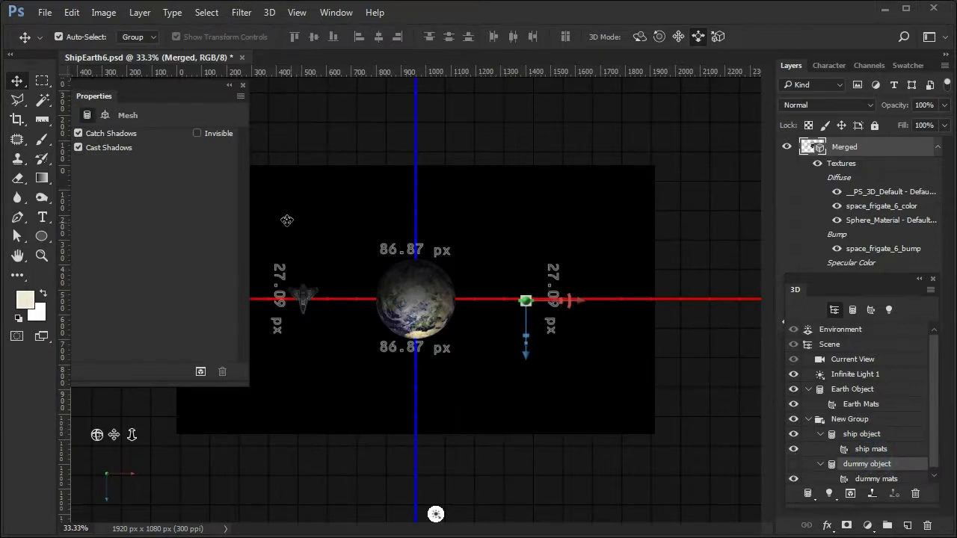
left_click(198, 133)
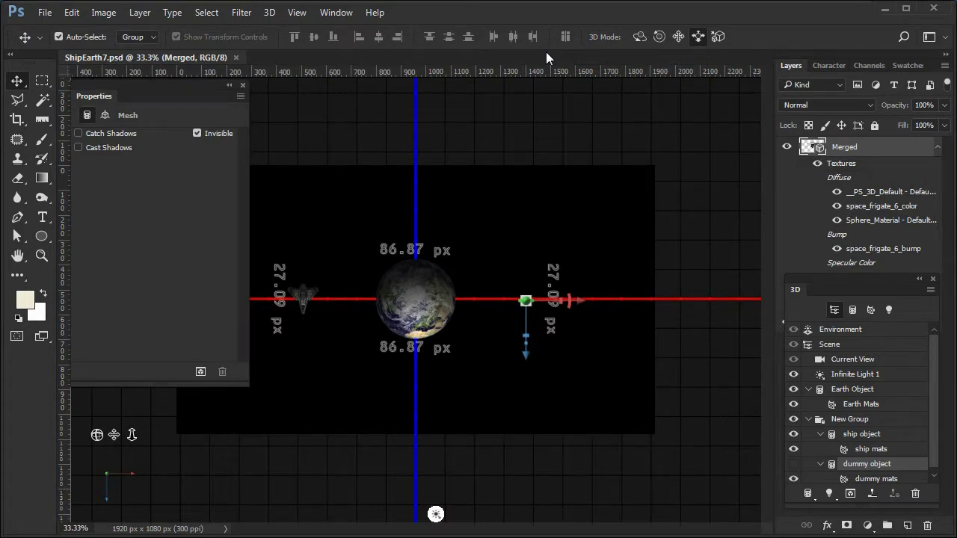
Step: Show the Timeline and create a video timeline for the Merged layer
left_click(335, 14)
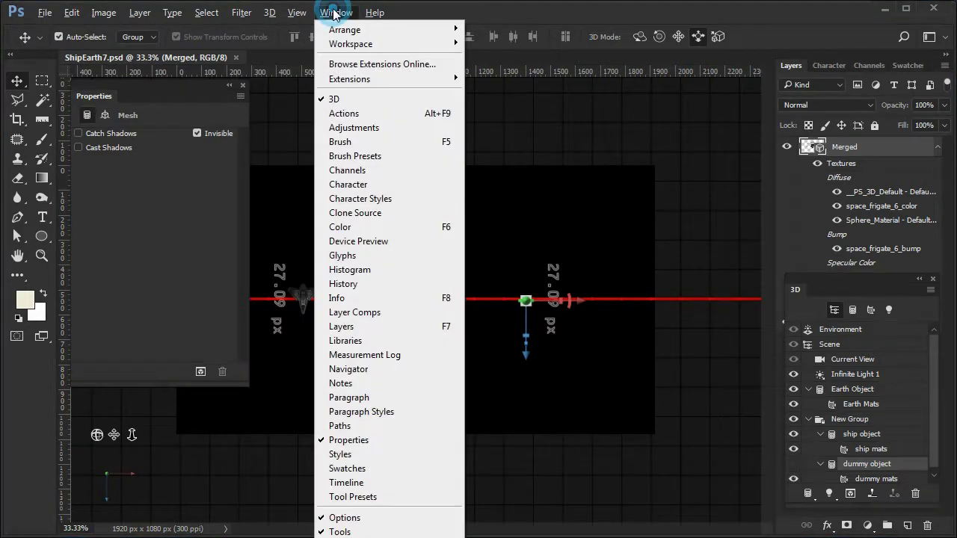
left_click(418, 482)
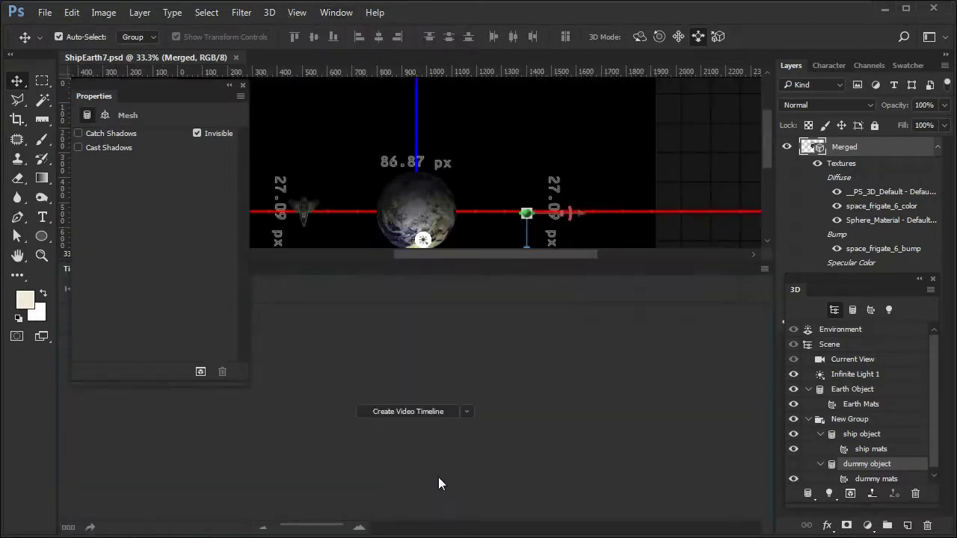
left_click(466, 412)
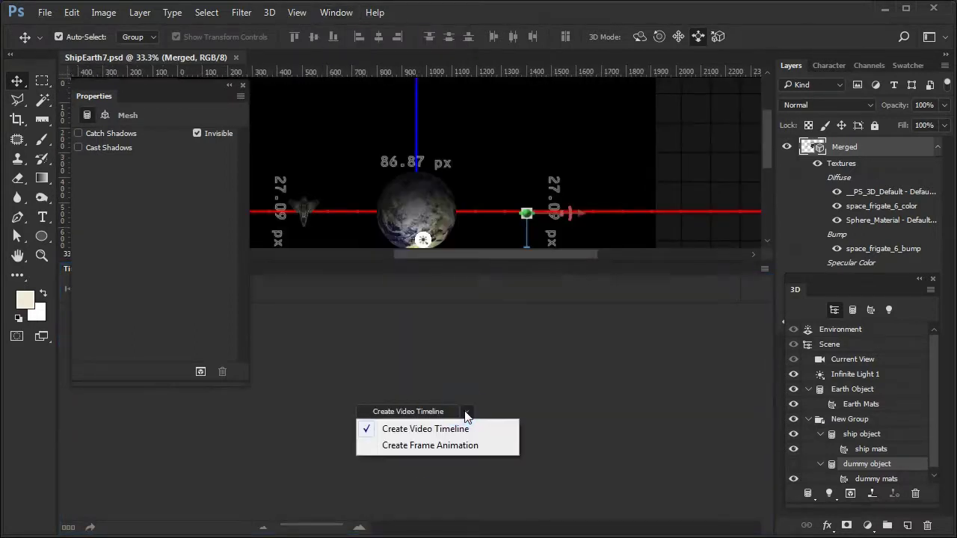
left_click(466, 412)
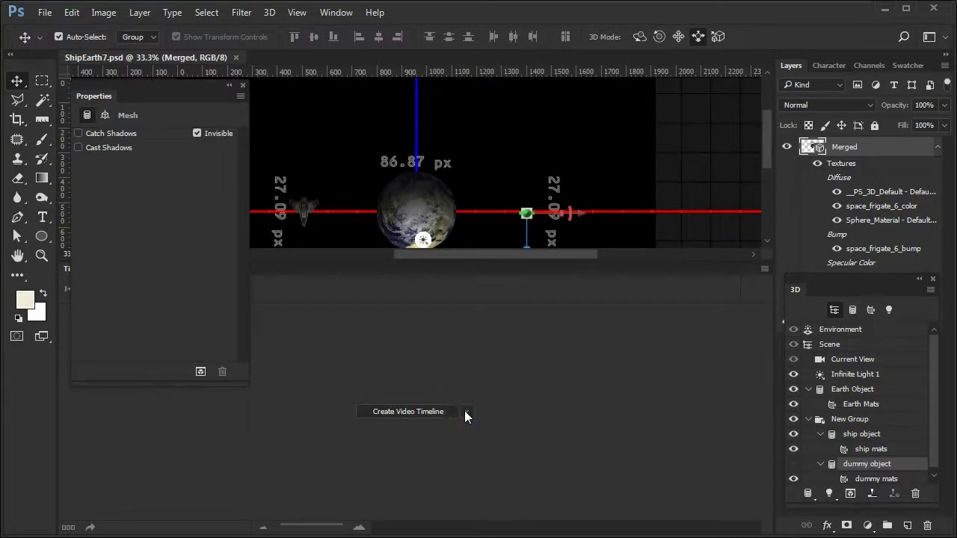
left_click(401, 412)
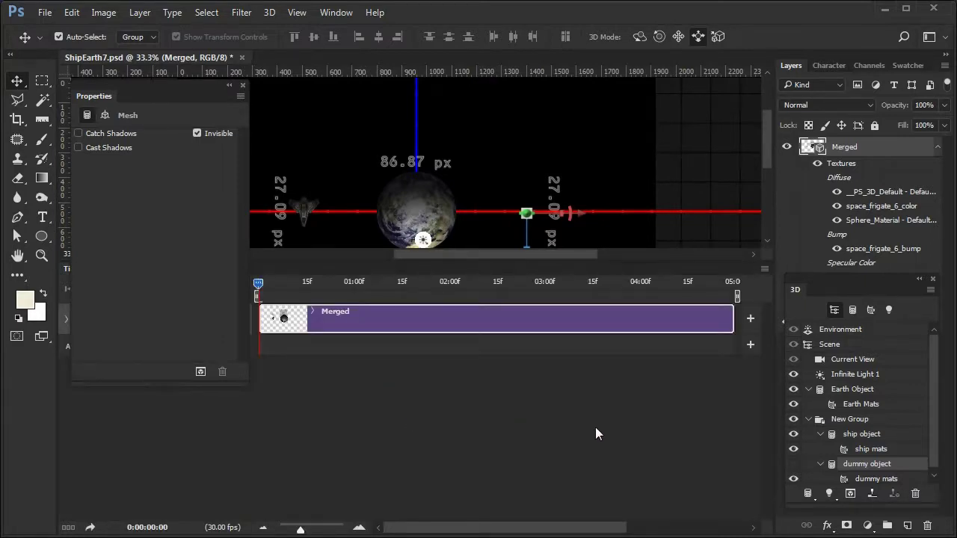
Step: Extend the Merged clip's duration to 16:00f and check that timeline shortcut keys are enabled
left_click(263, 528)
left_click(264, 527)
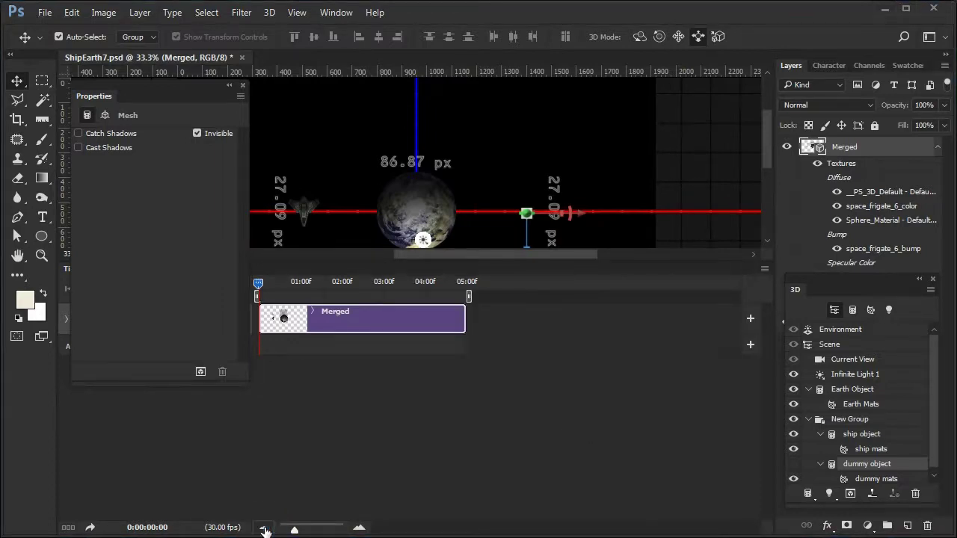
left_click(263, 527)
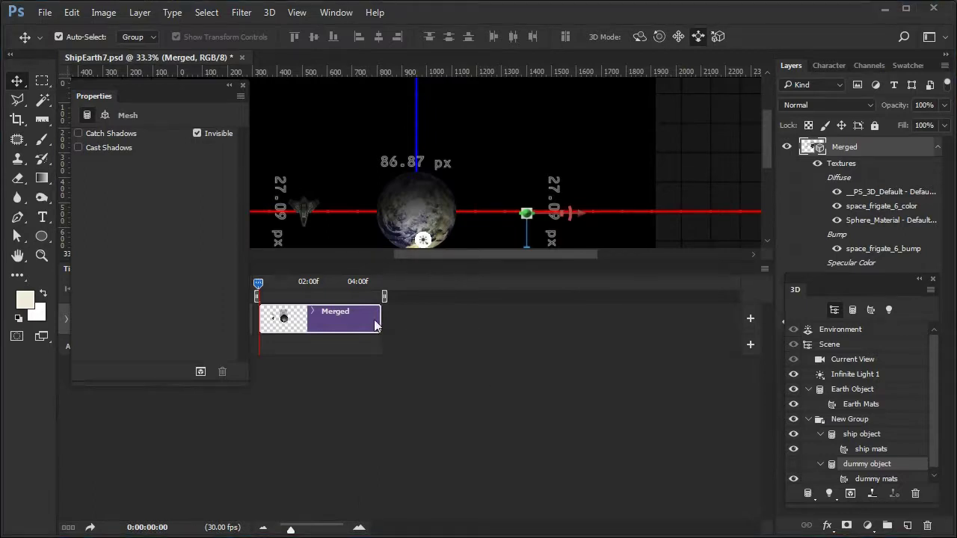
left_click_drag(379, 328, 649, 329)
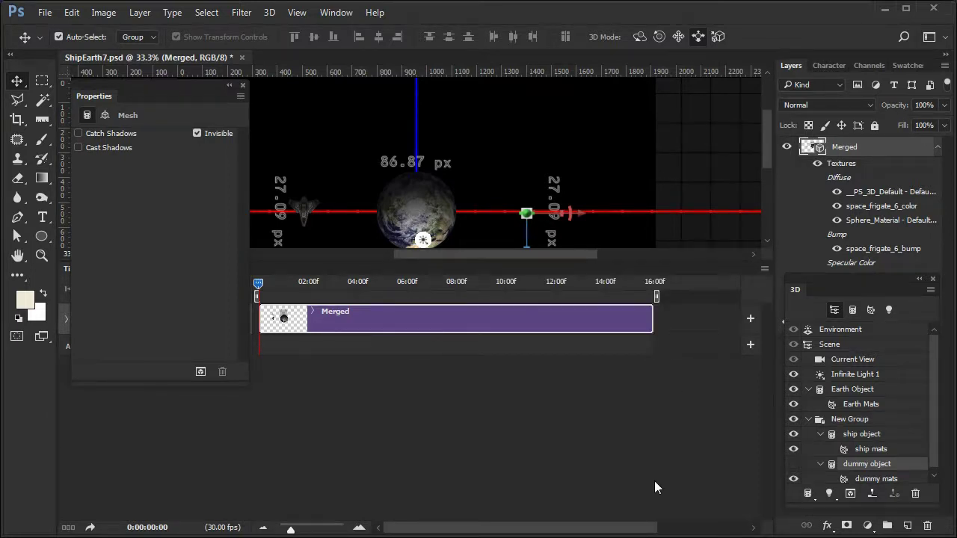
left_click(765, 269)
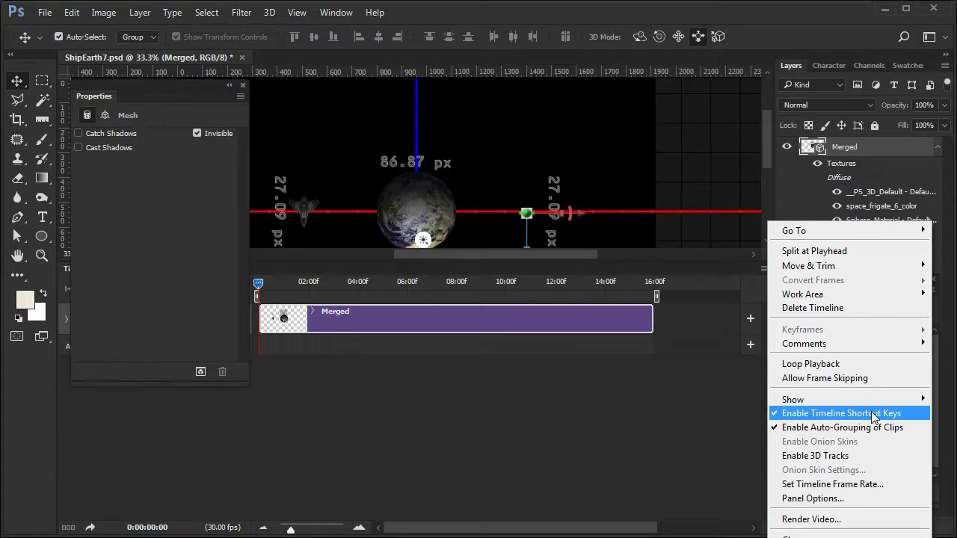
left_click(724, 407)
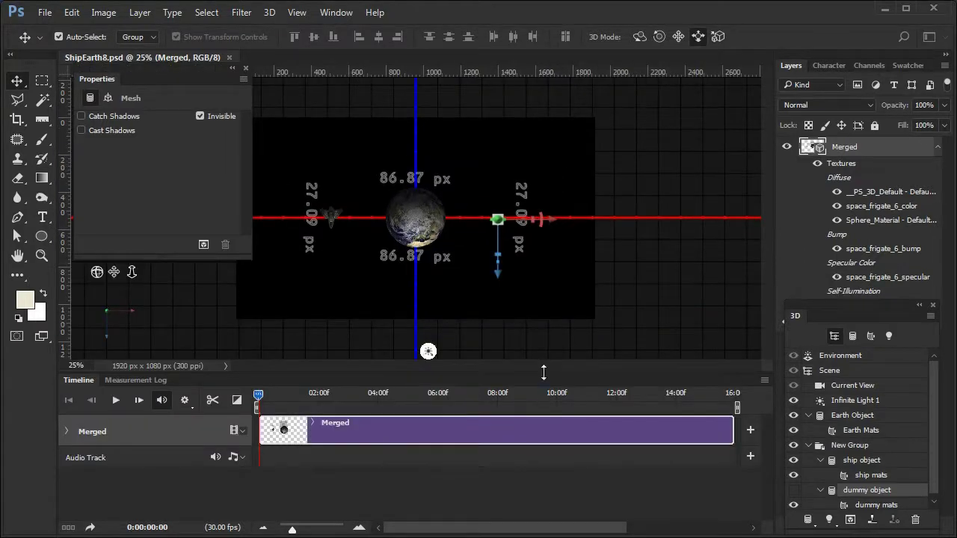
Step: Enlarge the timeline area and set the 3D camera's current view to Top
left_click_drag(543, 373, 540, 261)
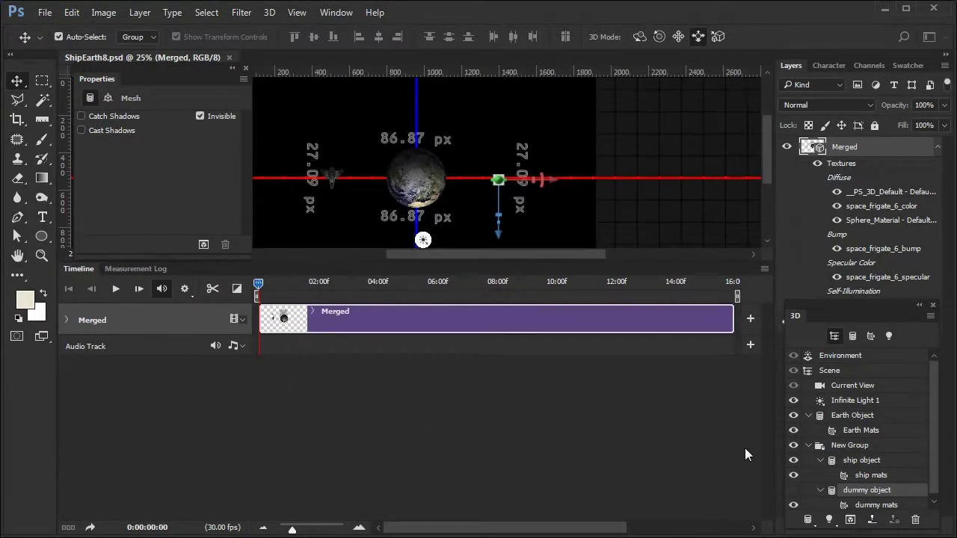
left_click(879, 387)
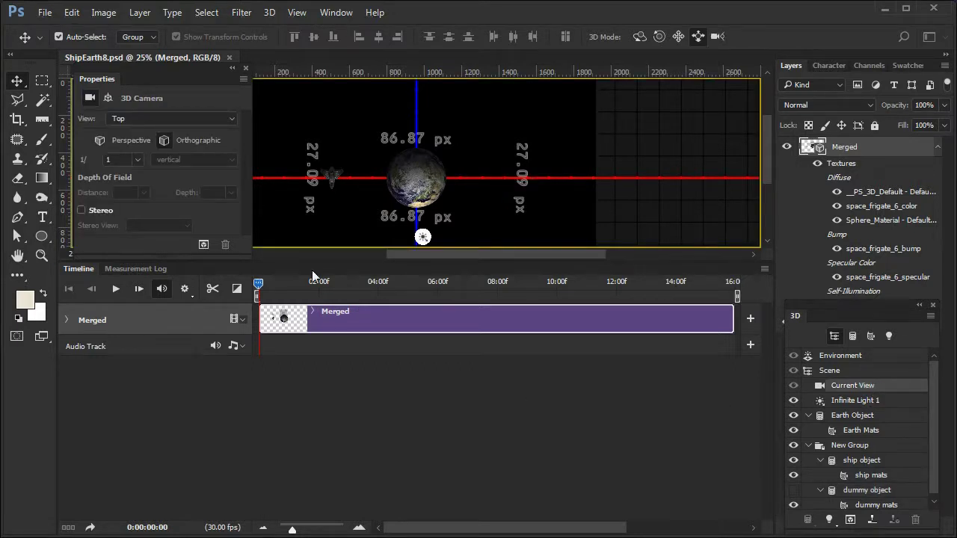
left_click(196, 116)
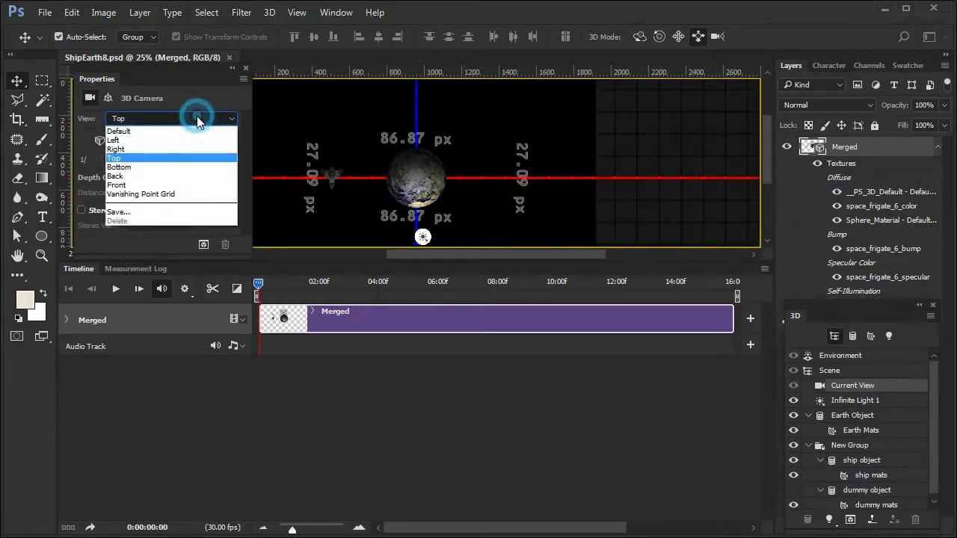
left_click(168, 156)
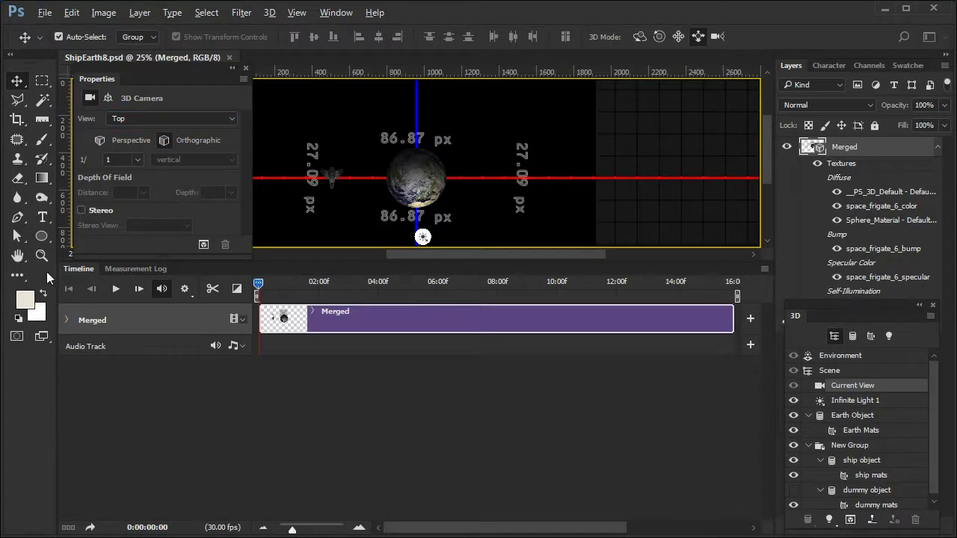
Step: Reveal the Merged track's 3D Meshes, add an Earth Object keyframe at the timeline's start, and display its coordinates
left_click(65, 320)
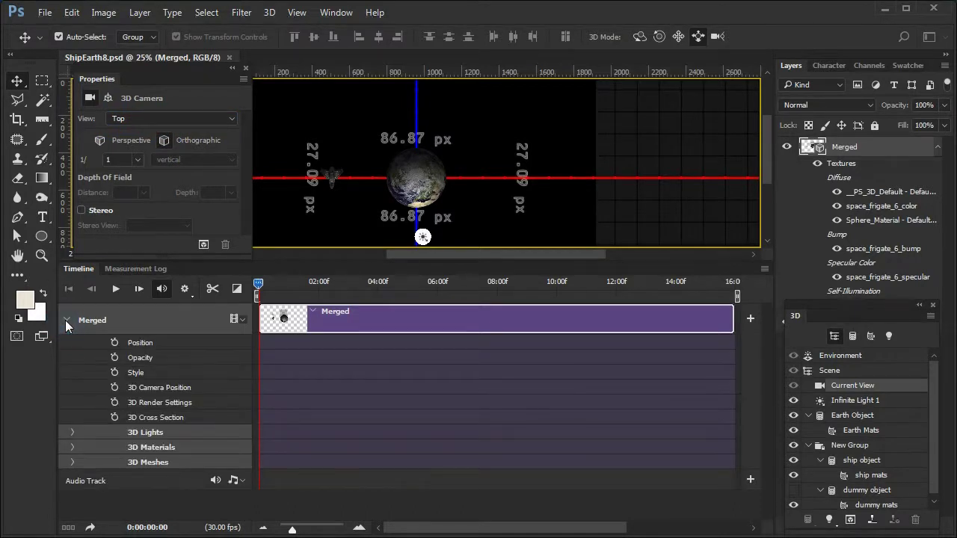
left_click(72, 462)
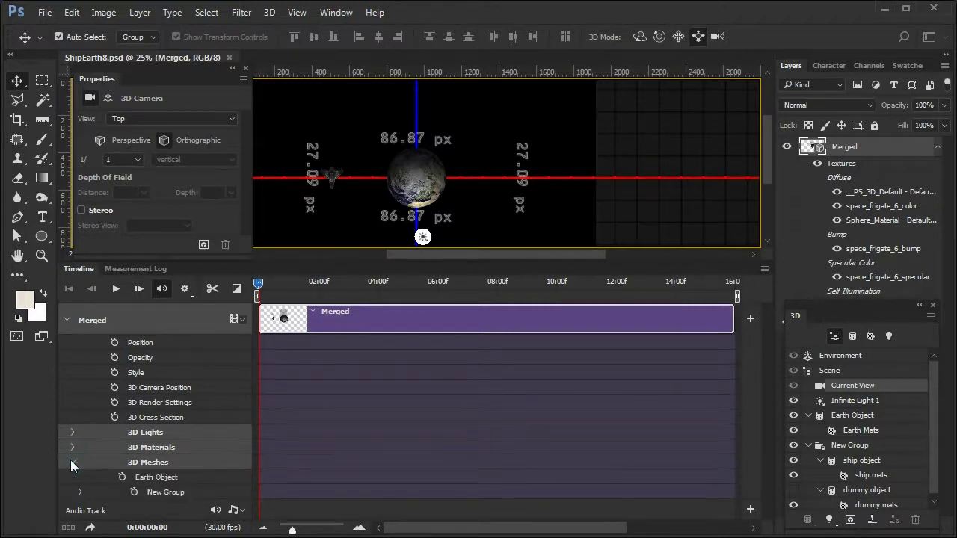
left_click(886, 418)
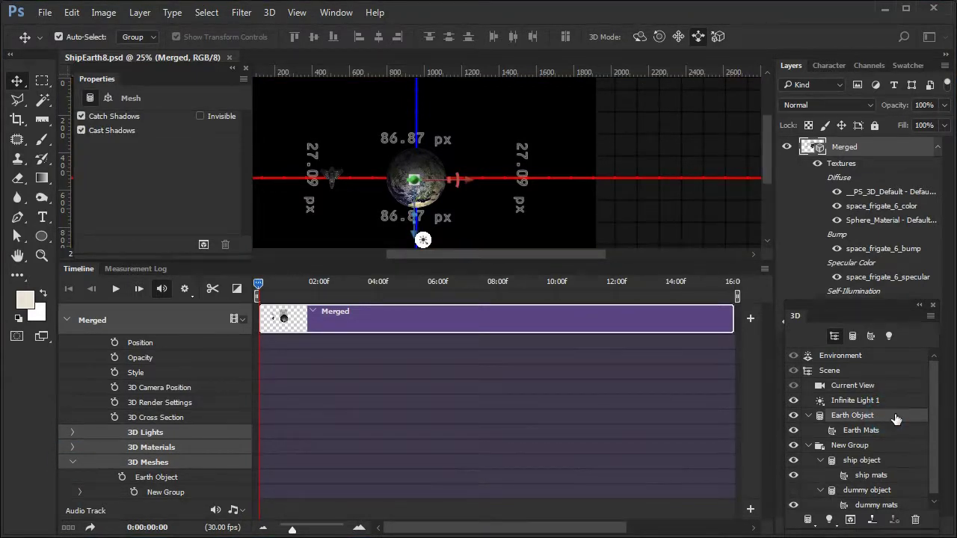
key("Home")
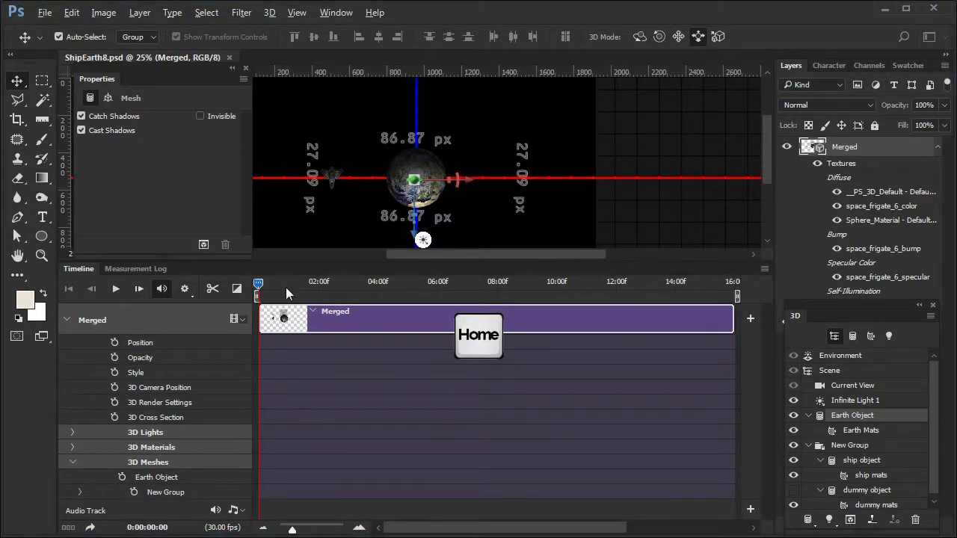
left_click(121, 476)
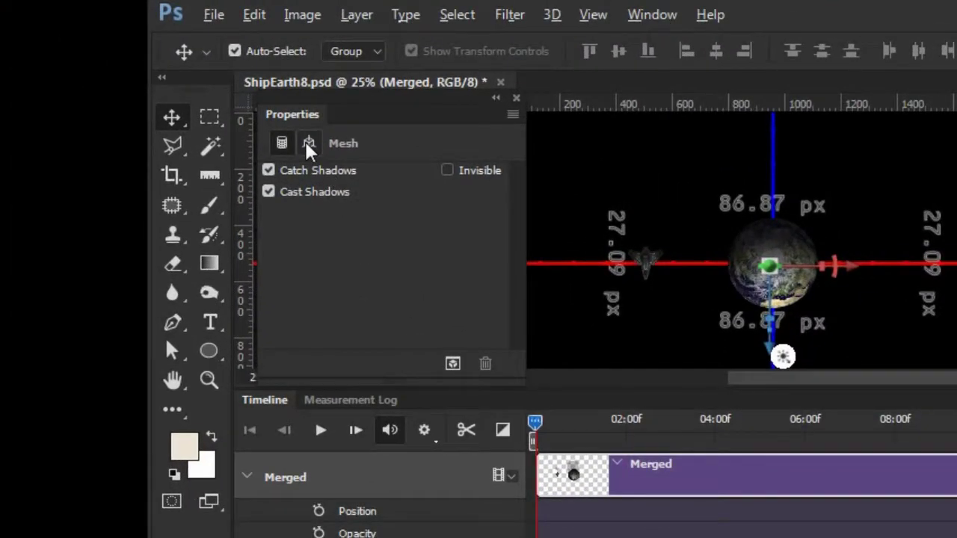
left_click(309, 144)
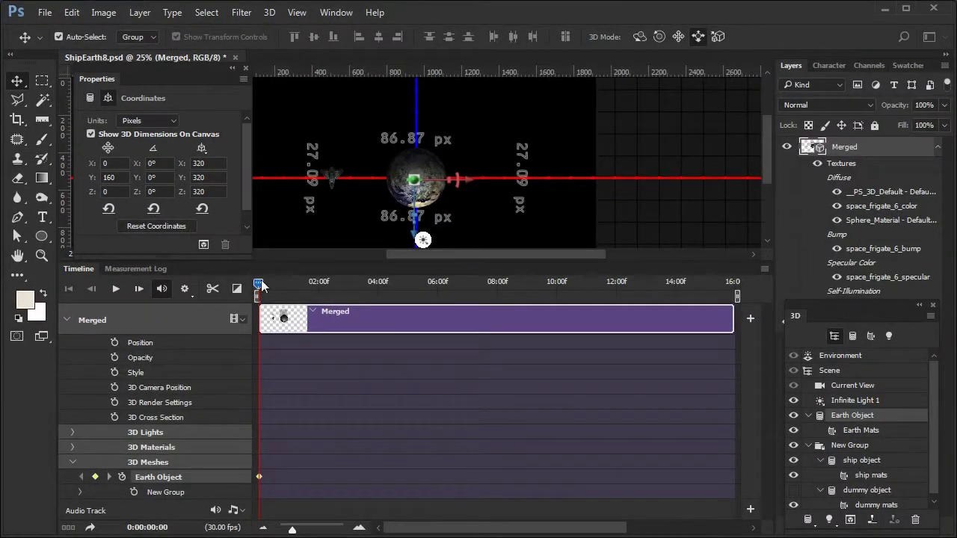
Step: Move the playhead to 04:00f and set the Earth Object's Y rotation angle to -90°
left_click_drag(259, 282, 378, 278)
left_click_drag(377, 277, 379, 277)
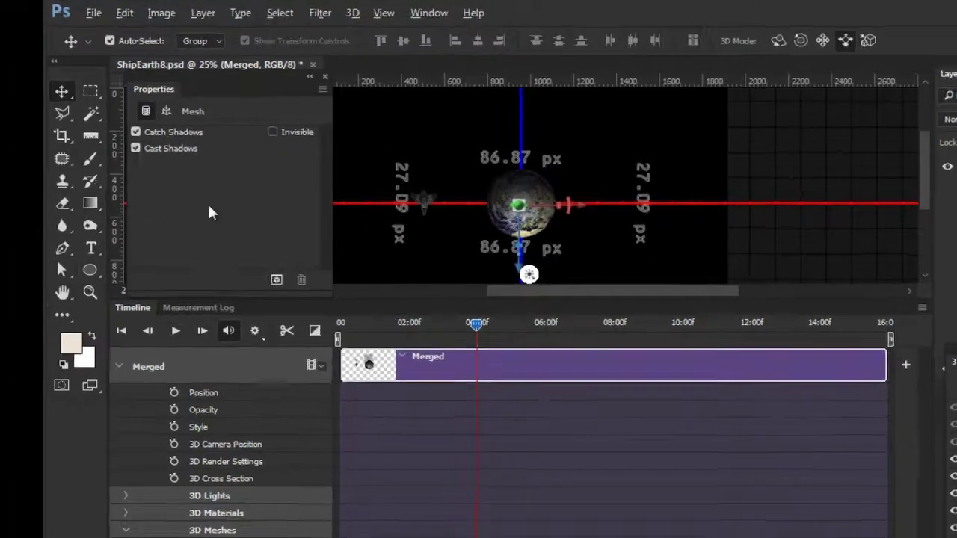
left_click(309, 143)
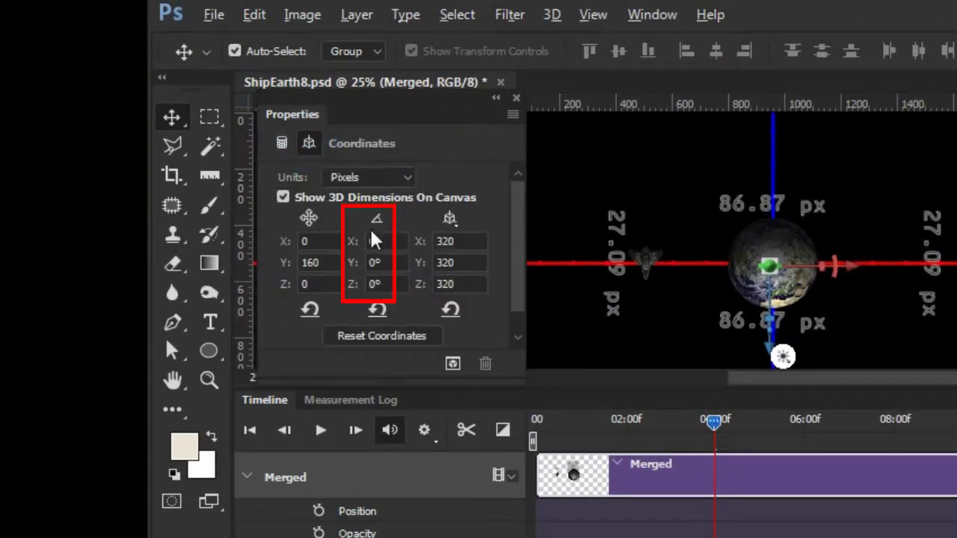
left_click(378, 263)
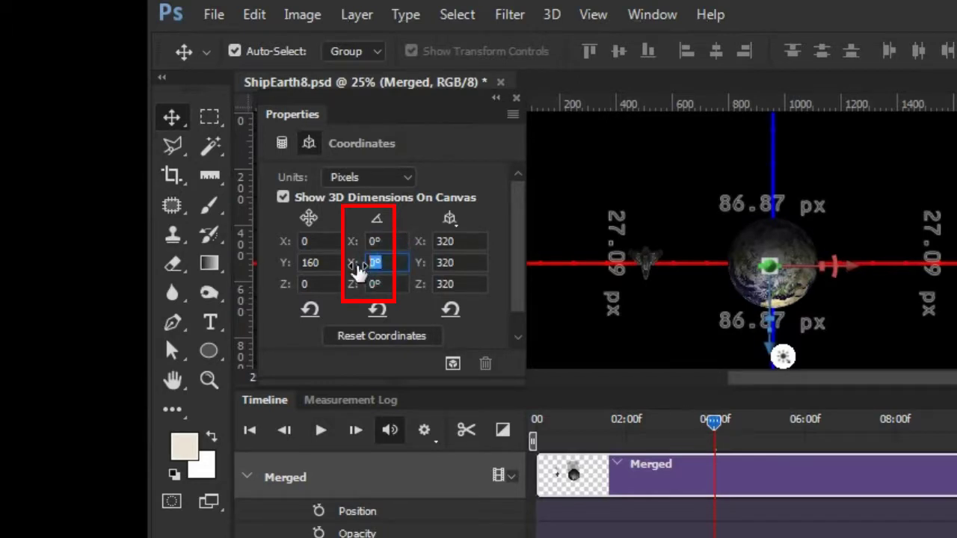
type("-90")
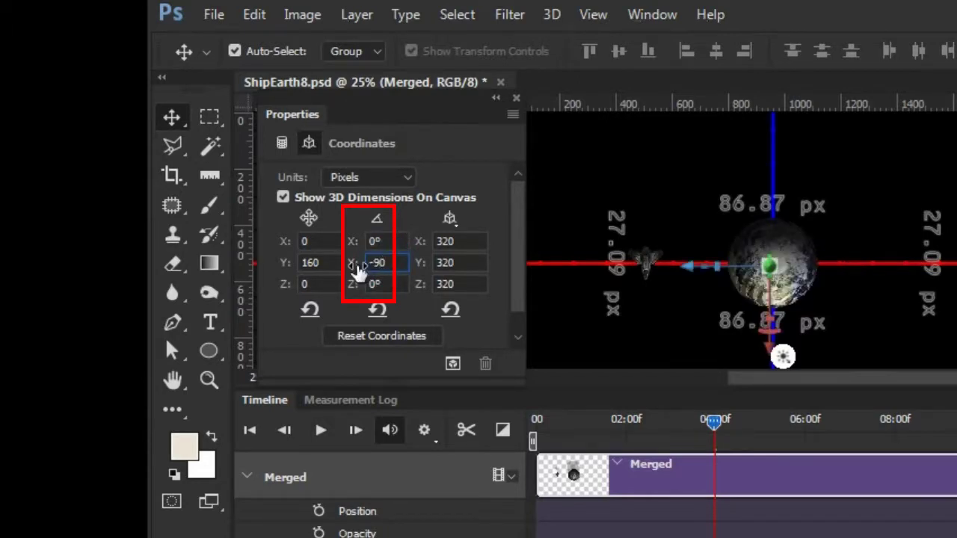
key("Return")
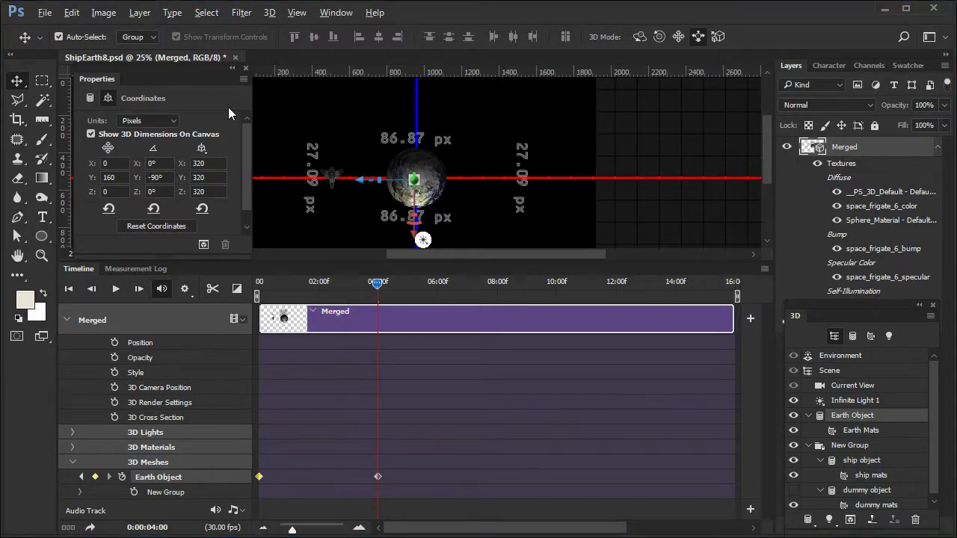
Step: Move the playhead to 08:00f and set the Earth Object's Y rotation angle to 0°
left_click(378, 285)
left_click_drag(379, 285, 498, 284)
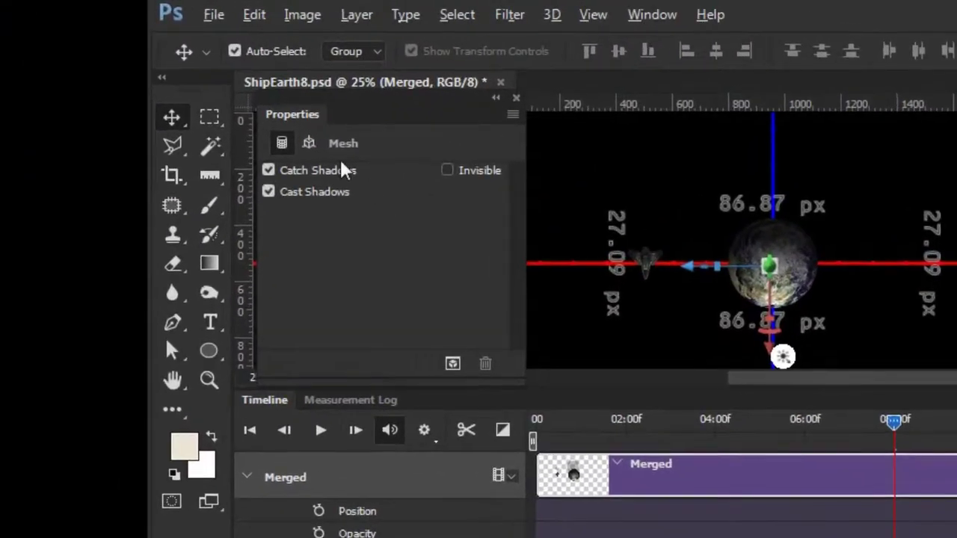
left_click(311, 148)
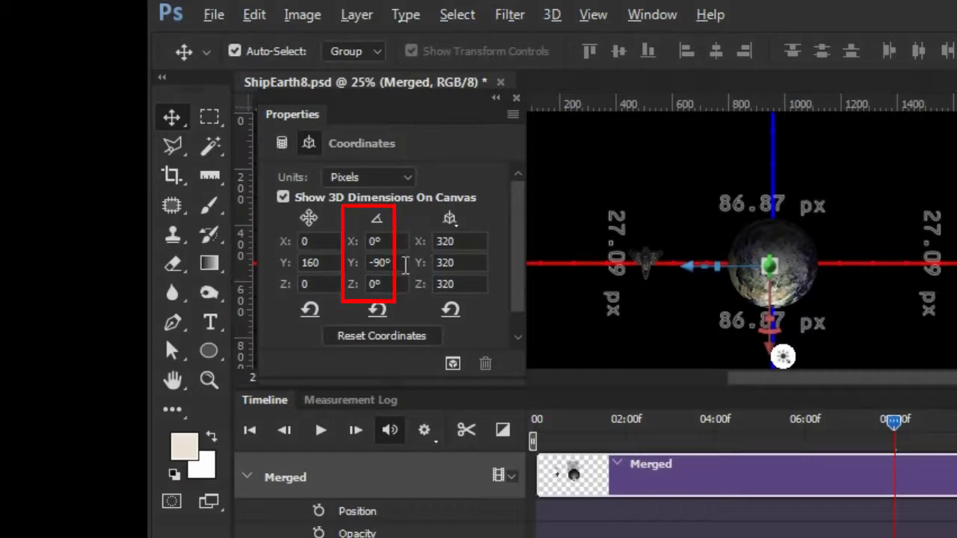
left_click(379, 262)
type("0")
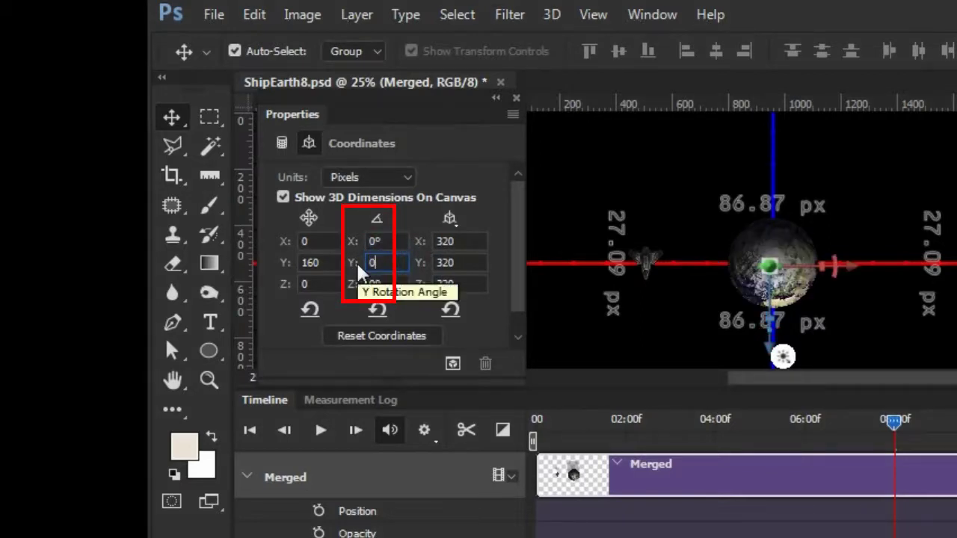
key("Return")
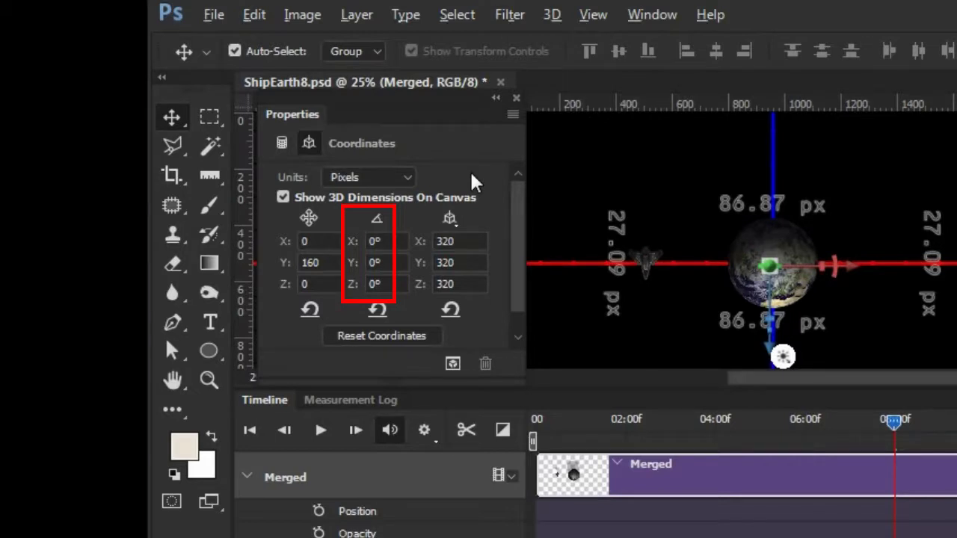
Step: Set the Earth Object's X and Z rotation angles to -180° at the 08:00f keyframe
left_click(368, 243)
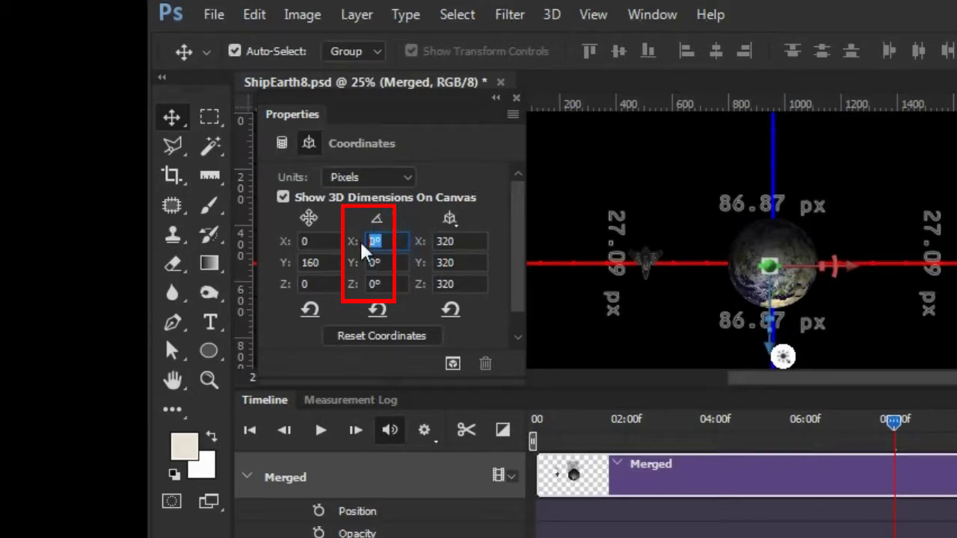
type("-180")
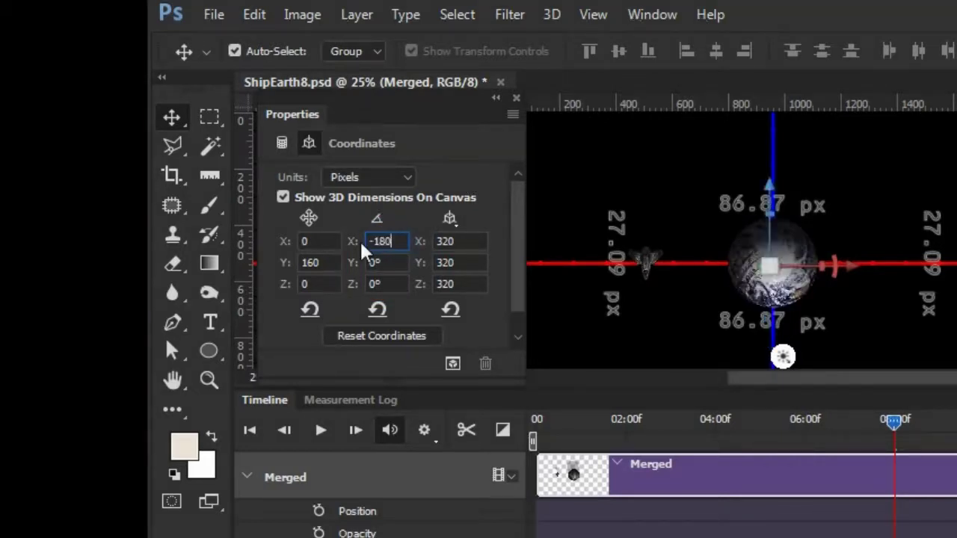
key("Return")
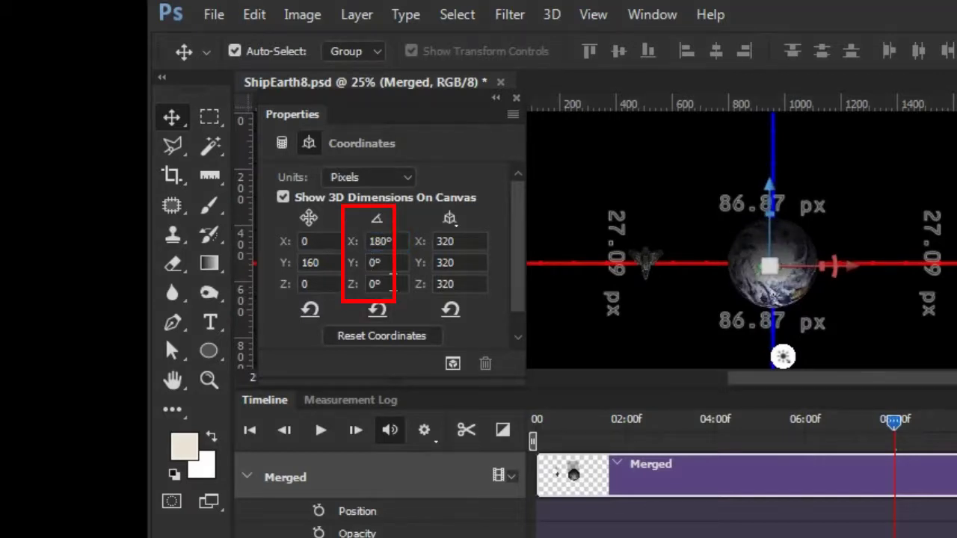
left_click(363, 288)
type("-18")
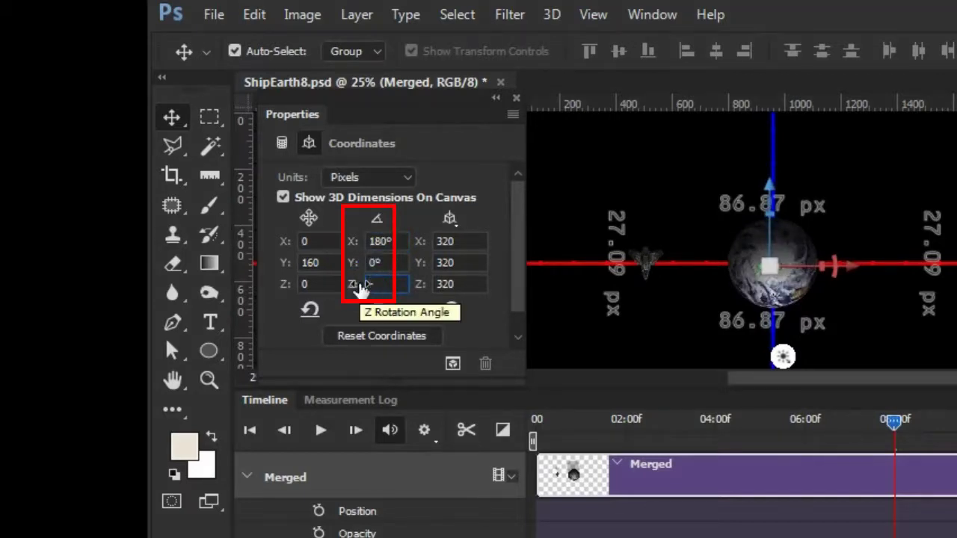
type("0")
key("Return")
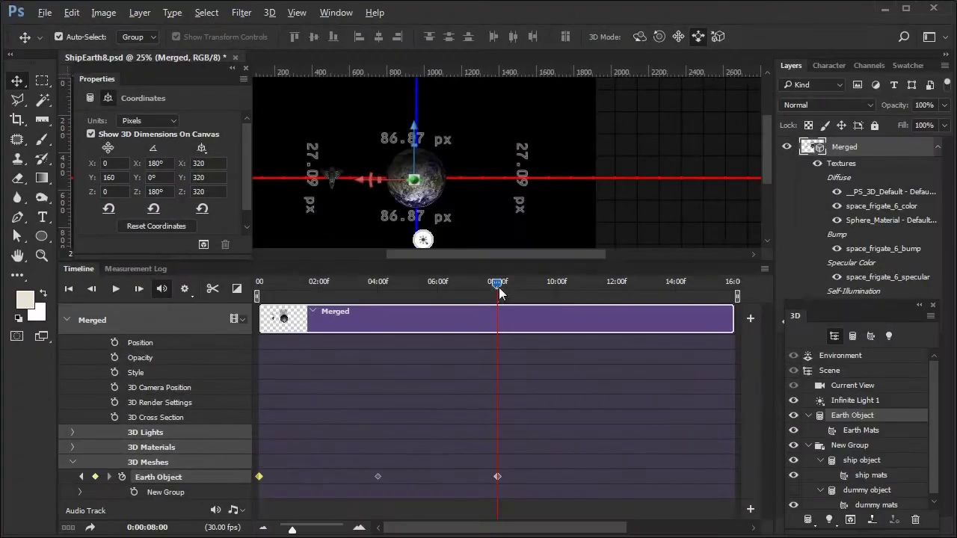
Step: Move the playhead to 12:00f and set the Earth Object's X and Z rotation angles to 0°
left_click(608, 282)
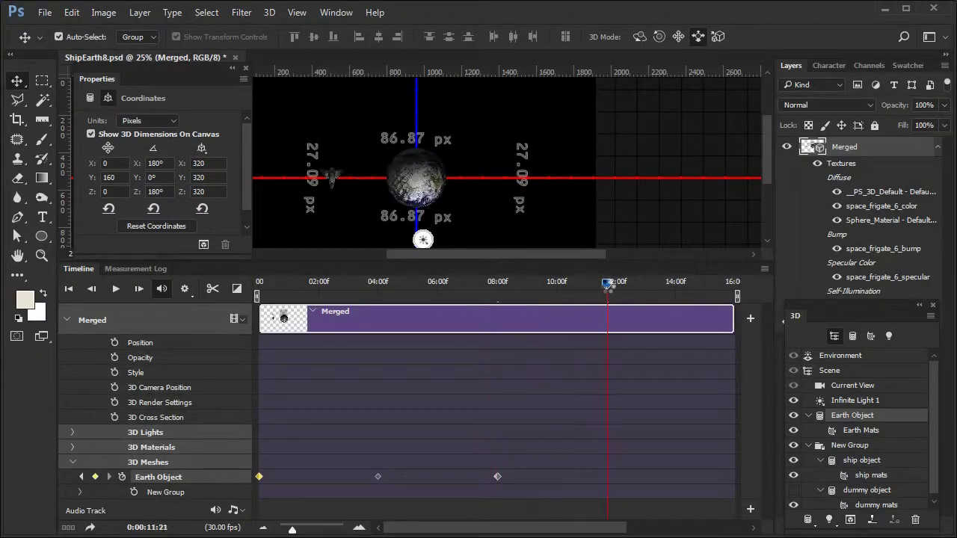
left_click_drag(611, 287, 619, 286)
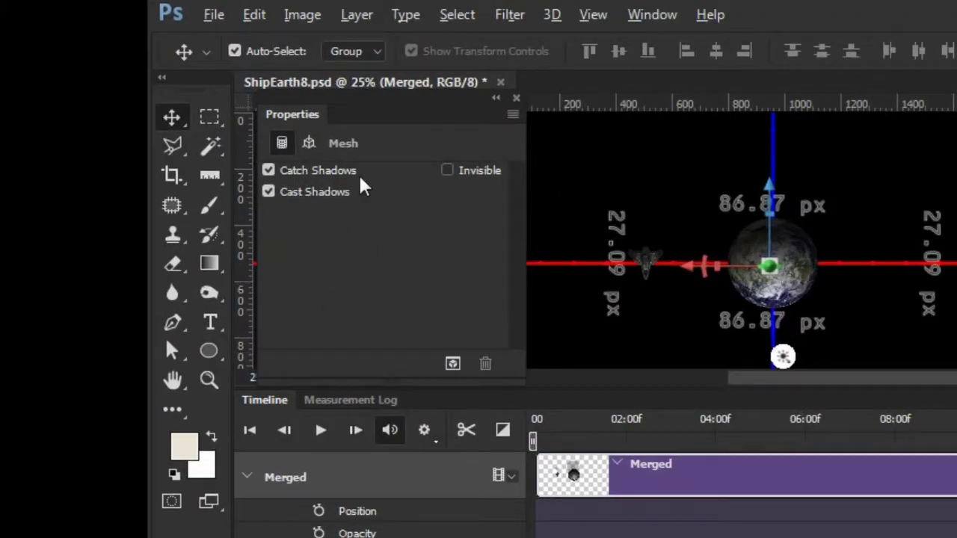
left_click(308, 143)
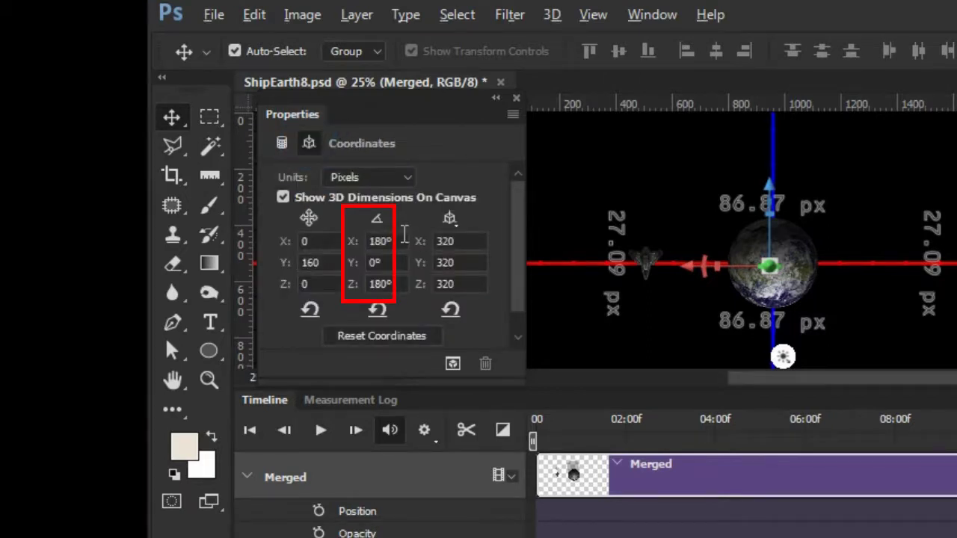
left_click(400, 241)
type("0")
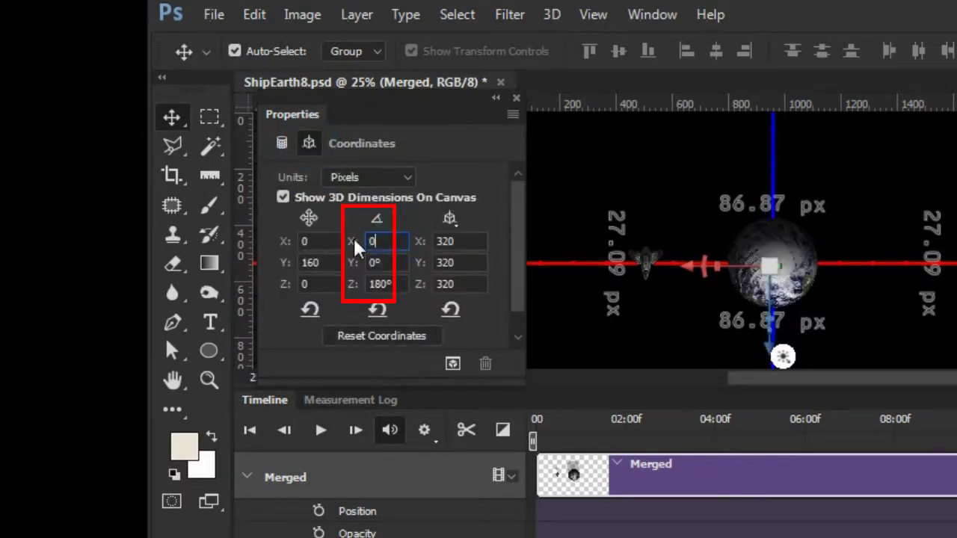
key("Return")
left_click(378, 282)
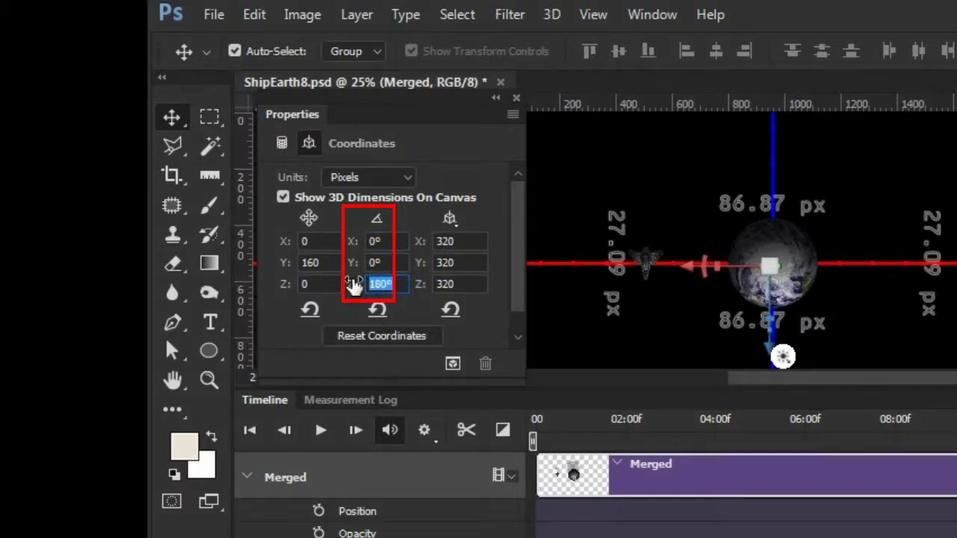
type("0")
key("Return")
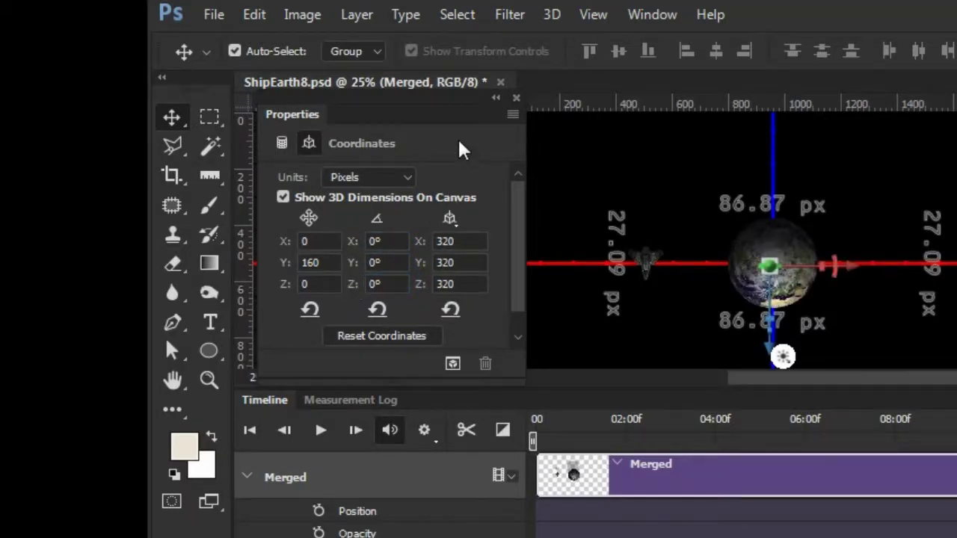
Step: Set the Earth Object's Y rotation angle to 90° at the 12:00f keyframe
left_click_drag(386, 262, 369, 263)
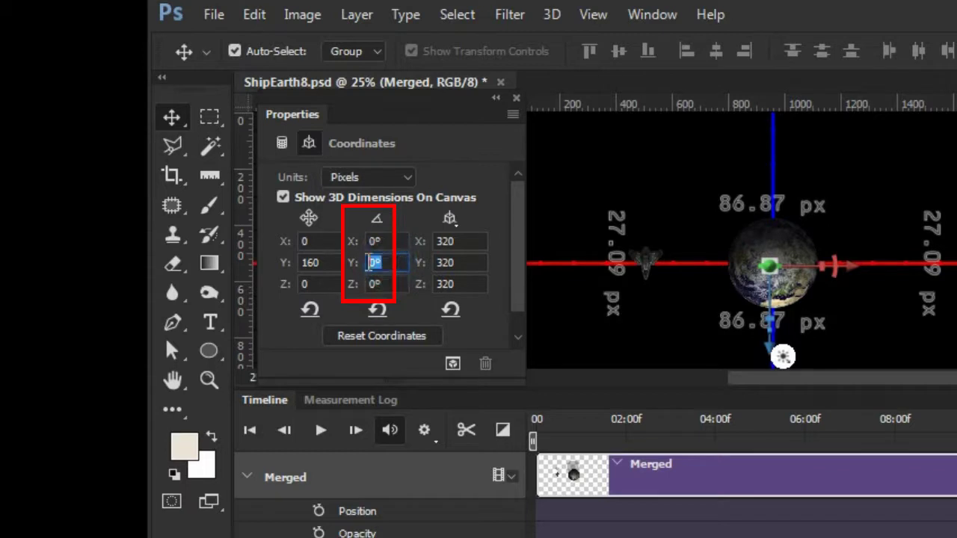
type("90")
key("Return")
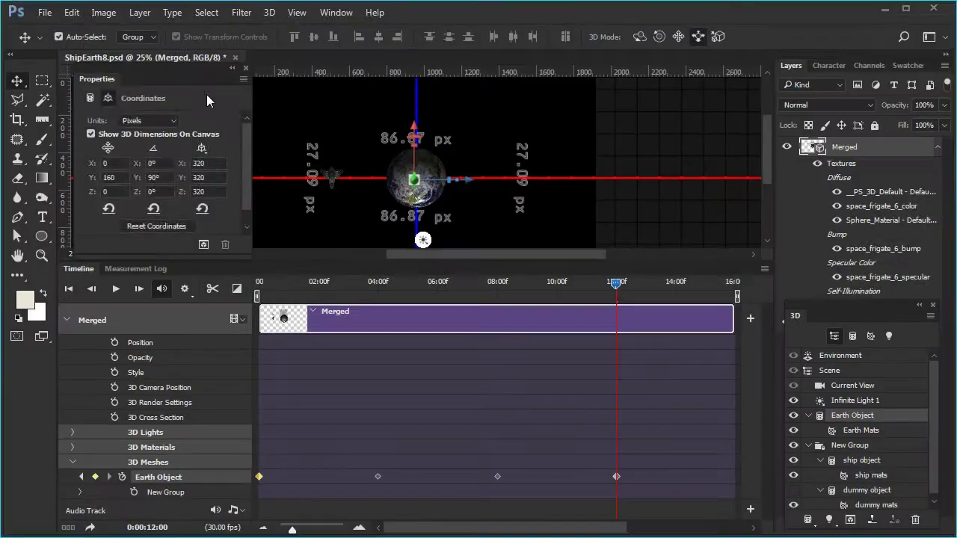
left_click(458, 140)
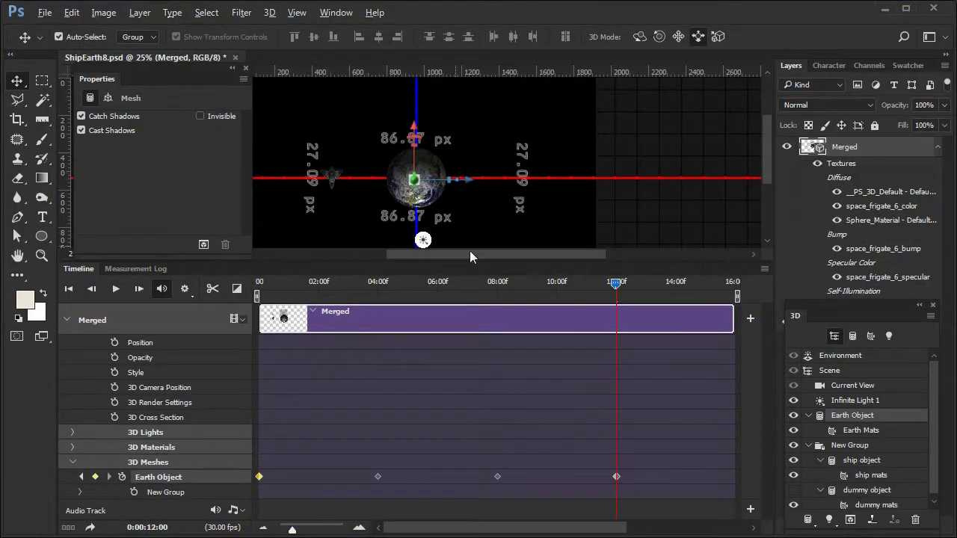
Step: Move the playhead to the timeline's last frame and set the Earth Object's Y rotation angle to 0°
left_click_drag(615, 283, 732, 283)
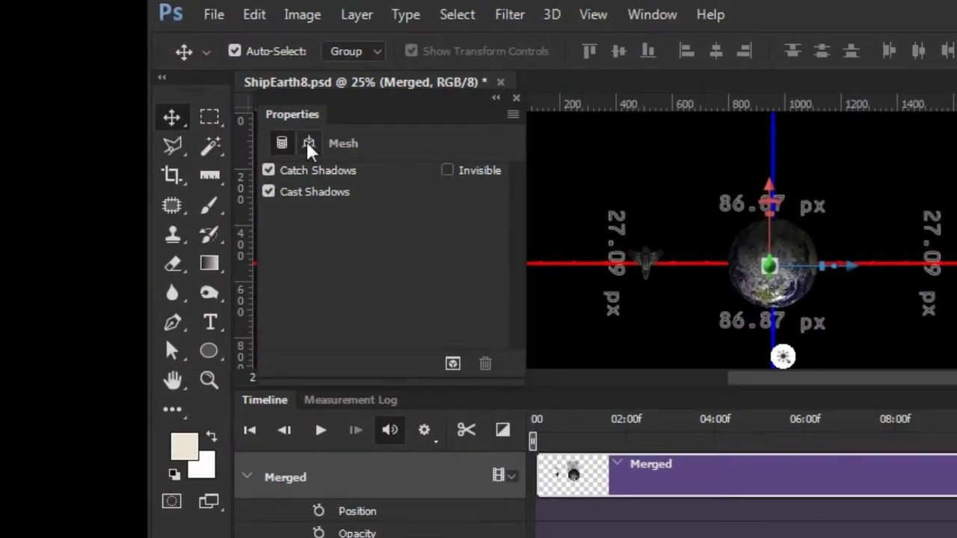
left_click(308, 142)
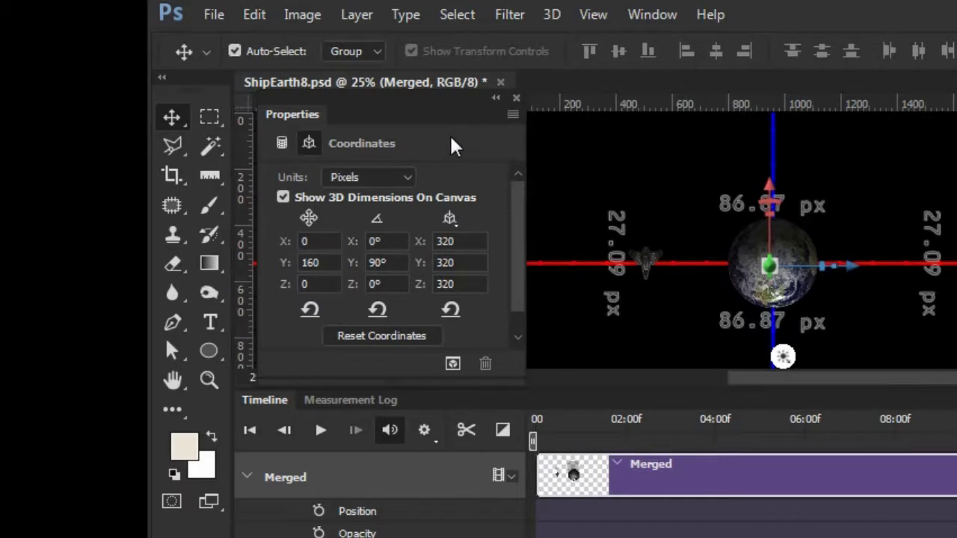
double_click(377, 261)
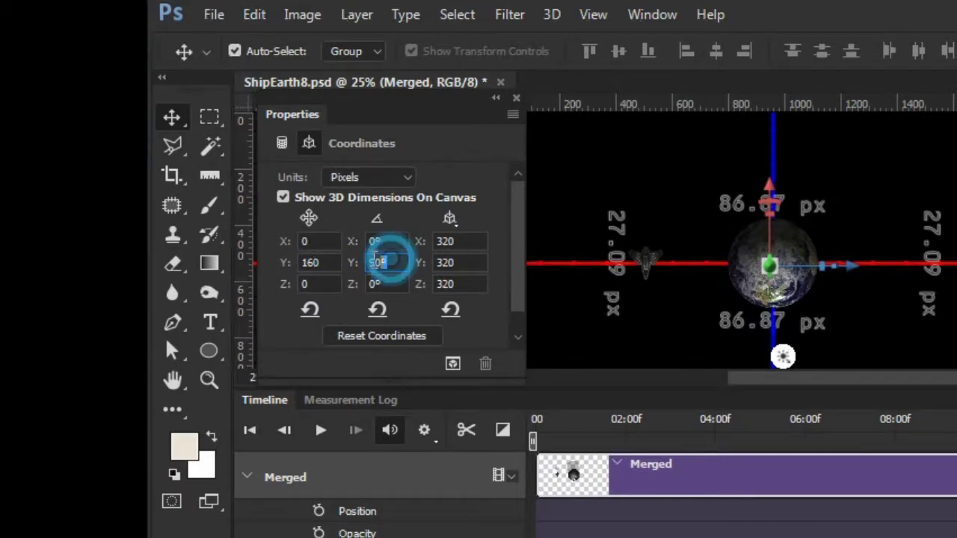
type("1")
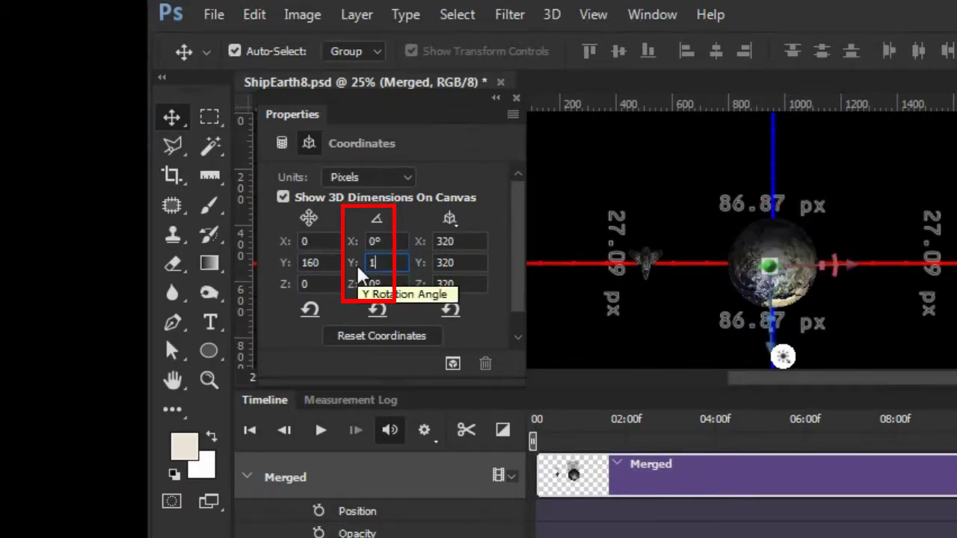
key("Return")
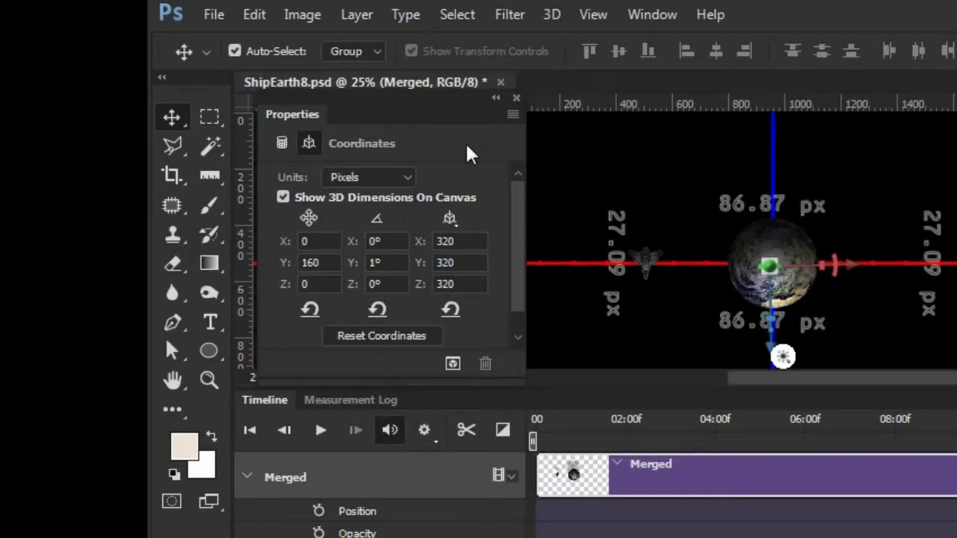
left_click_drag(400, 265, 338, 267)
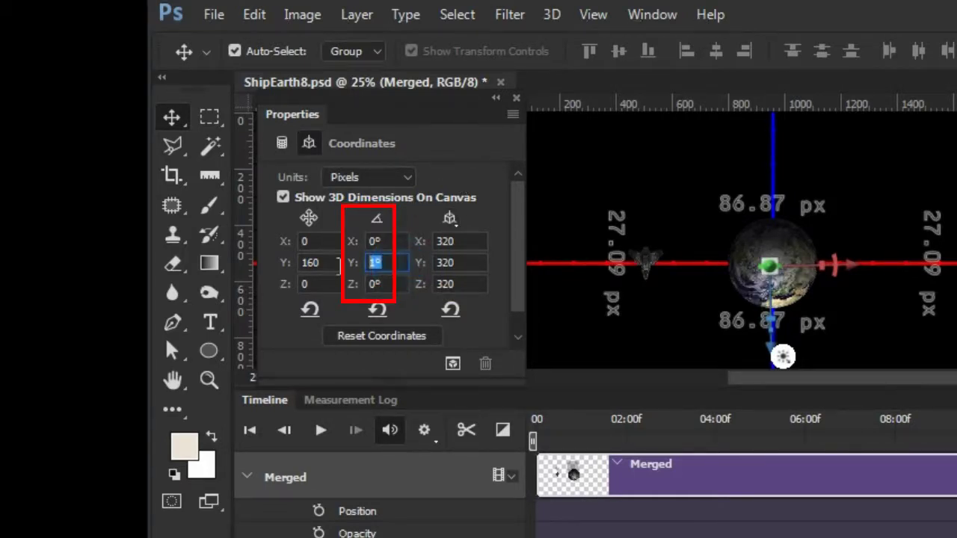
type("0")
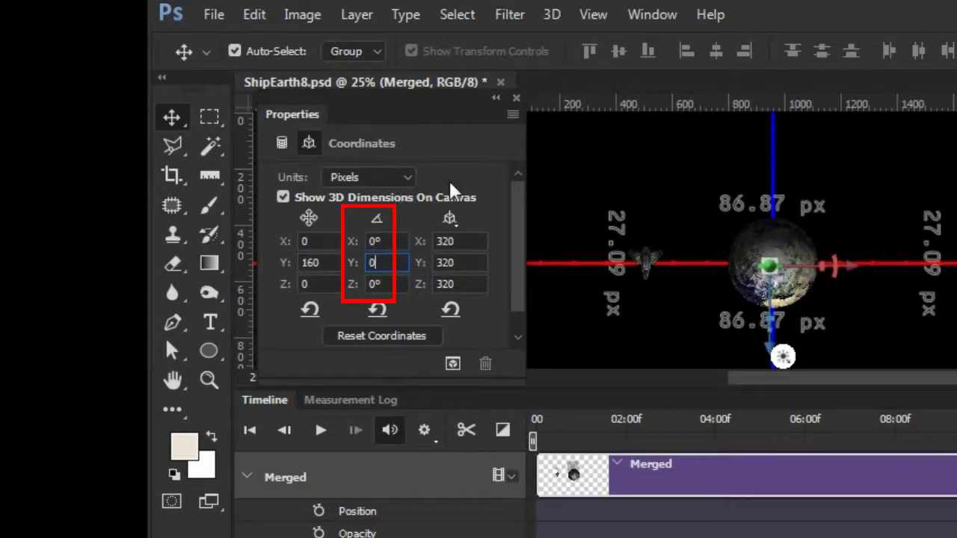
key("Return")
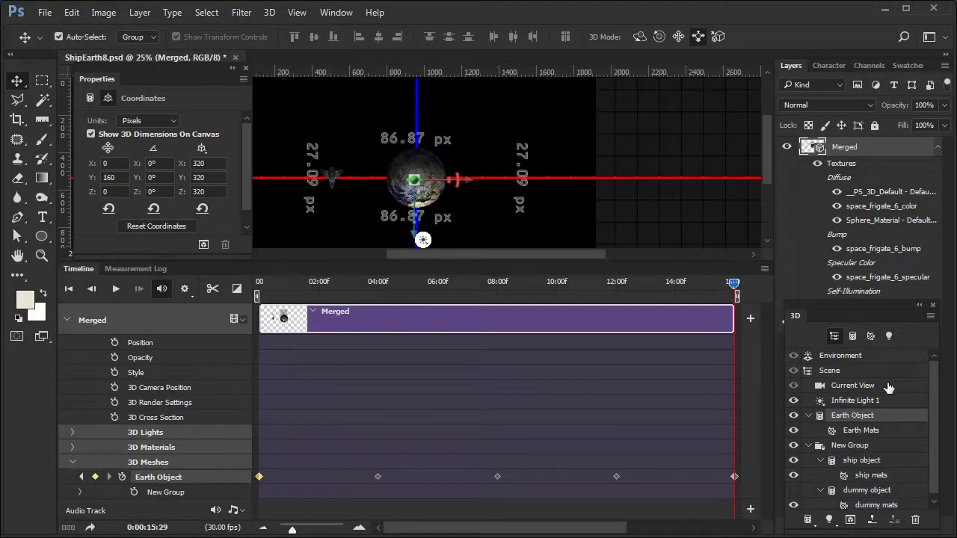
Step: Select the Current View camera, play the Earth rotation animation from the first frame, and return the playhead to the start
left_click(888, 387)
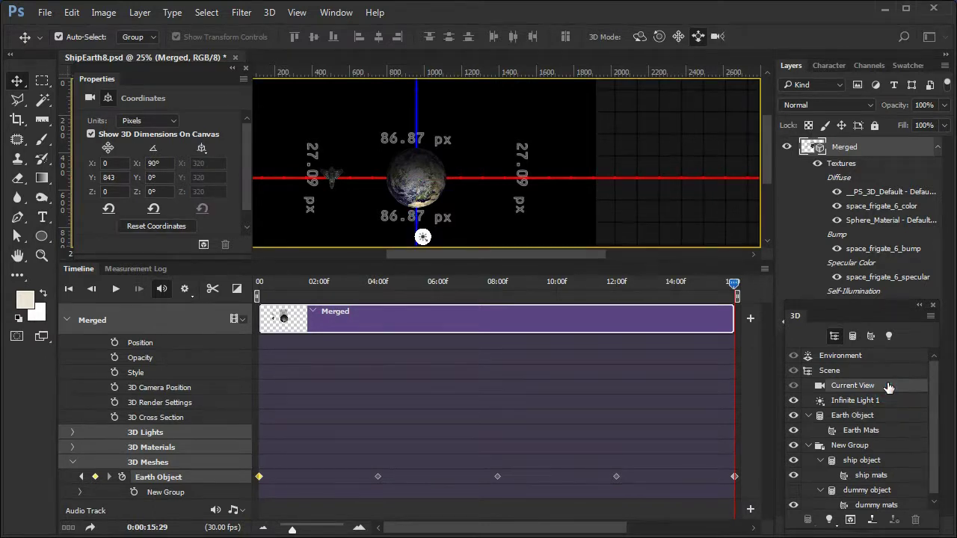
key("Home")
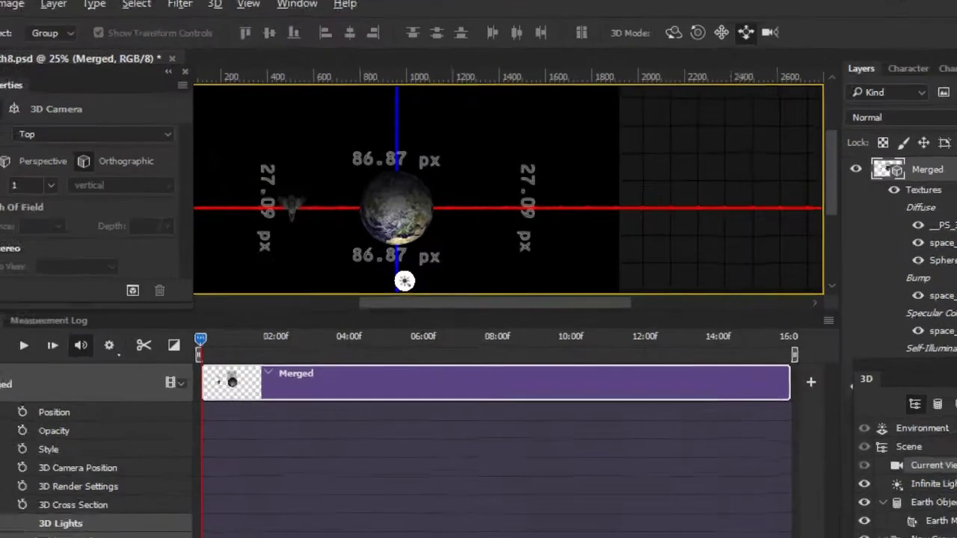
key("space")
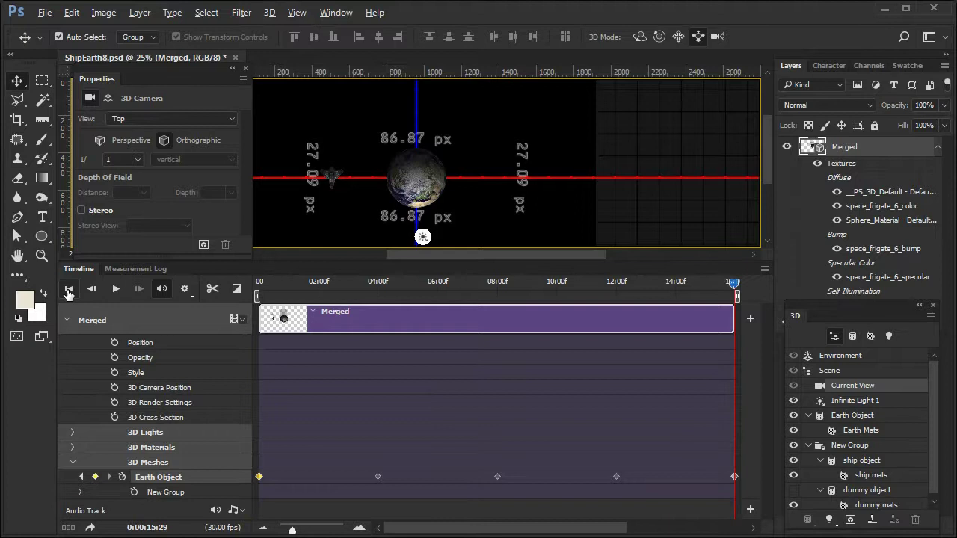
key("Home")
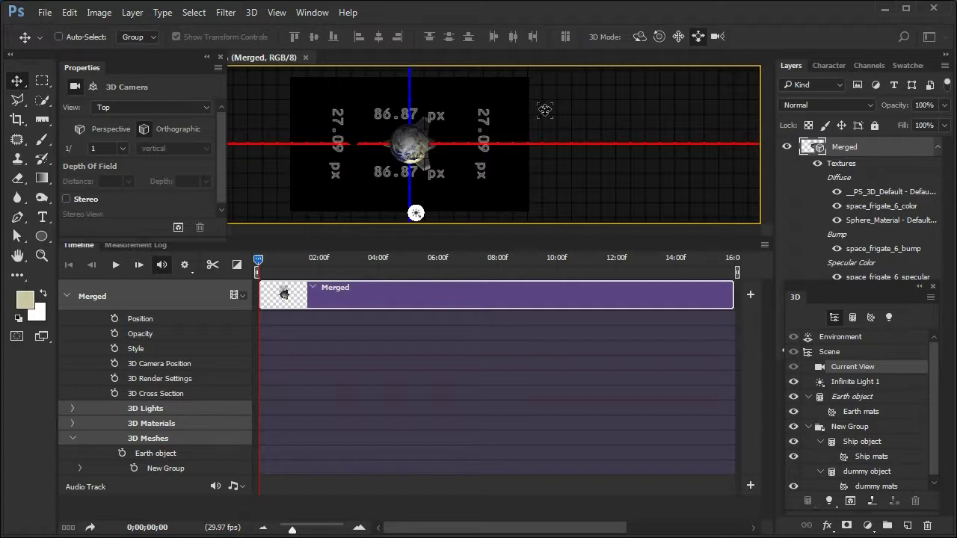
Step: Turn on keyframing for the Earth object in the timeline and hide the dummy object in the 3D scene
left_click(122, 453)
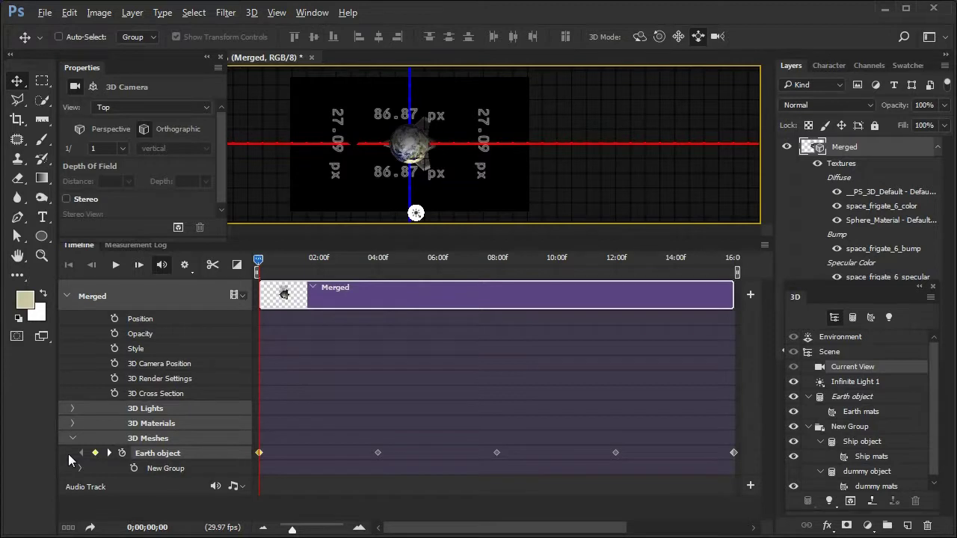
left_click(794, 472)
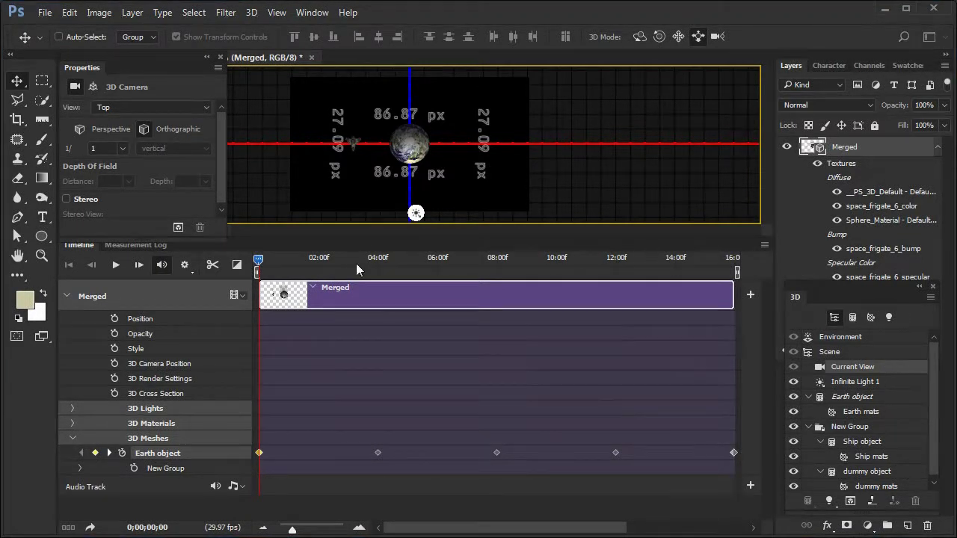
Step: Set the Current View camera to the Top view and show its coordinates
left_click(148, 108)
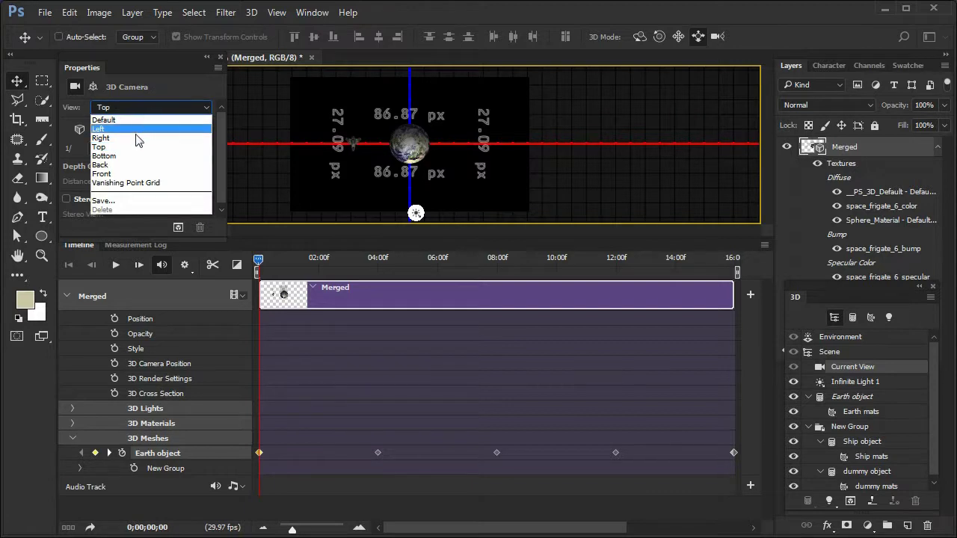
left_click(134, 148)
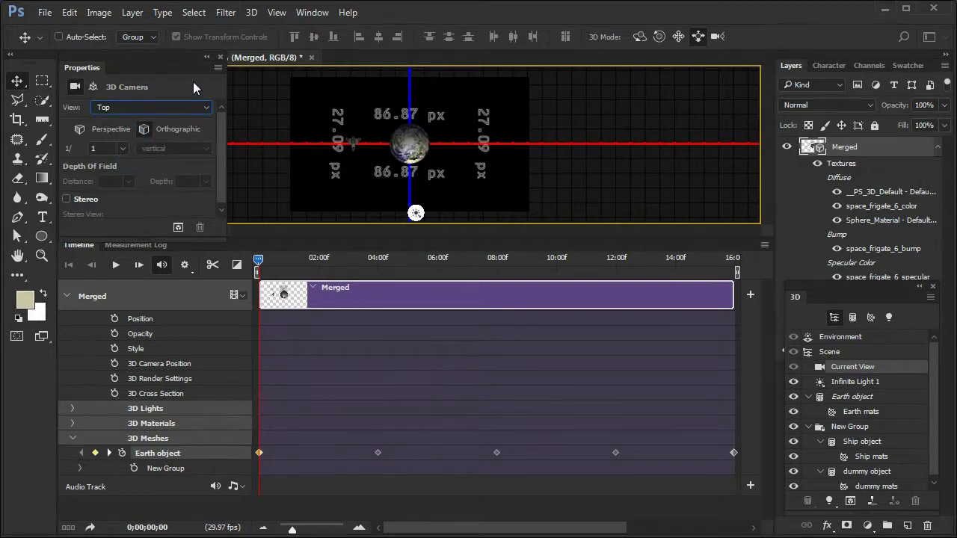
left_click(93, 88)
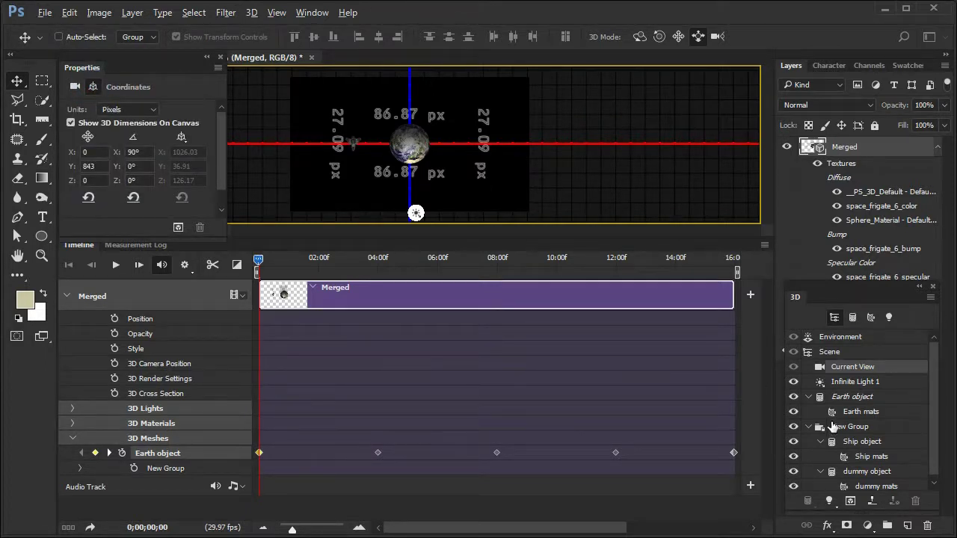
Step: Select New Group in the 3D scene and enable its keyframe animation at the first frame
left_click(874, 432)
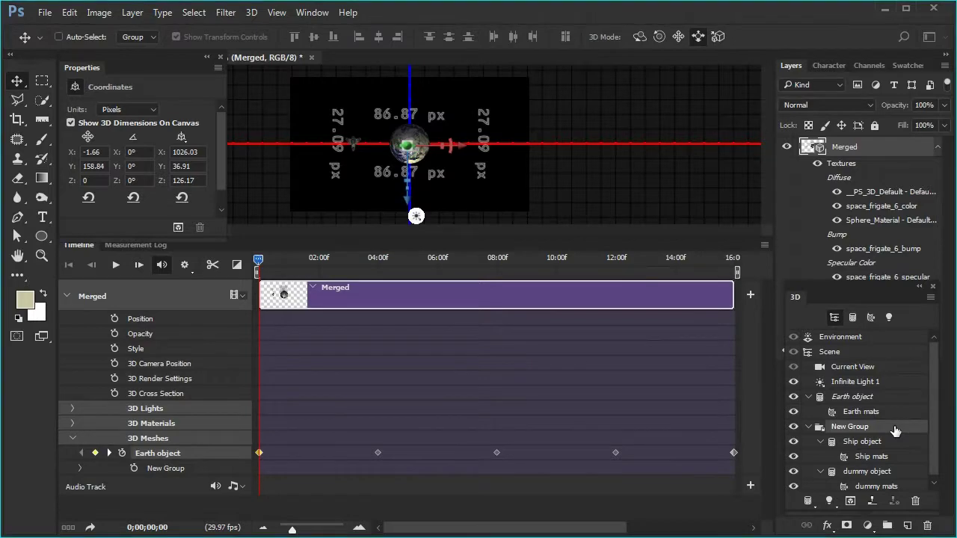
left_click(134, 468)
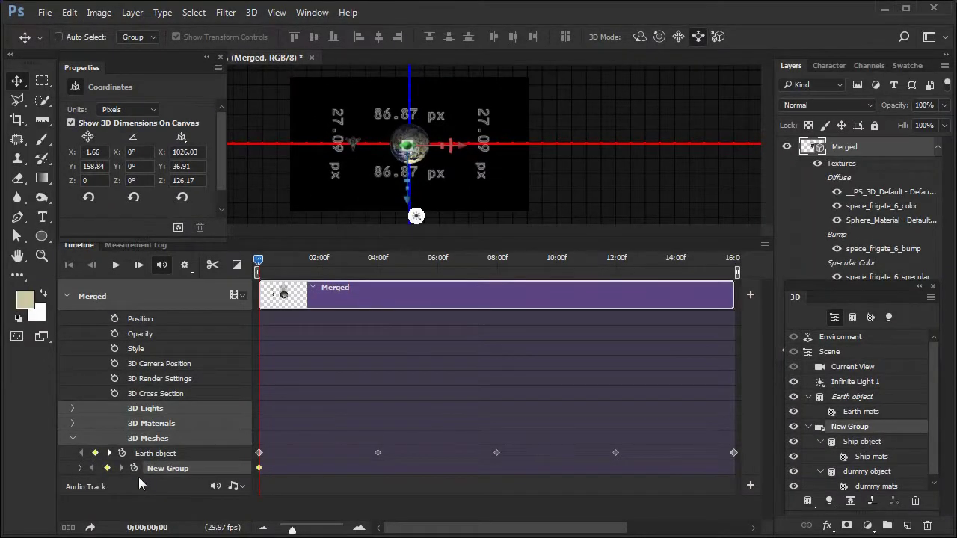
Step: Set New Group's Y rotation angle to 90° at 04:00f, then check it by stepping between its two keyframes
left_click(378, 258)
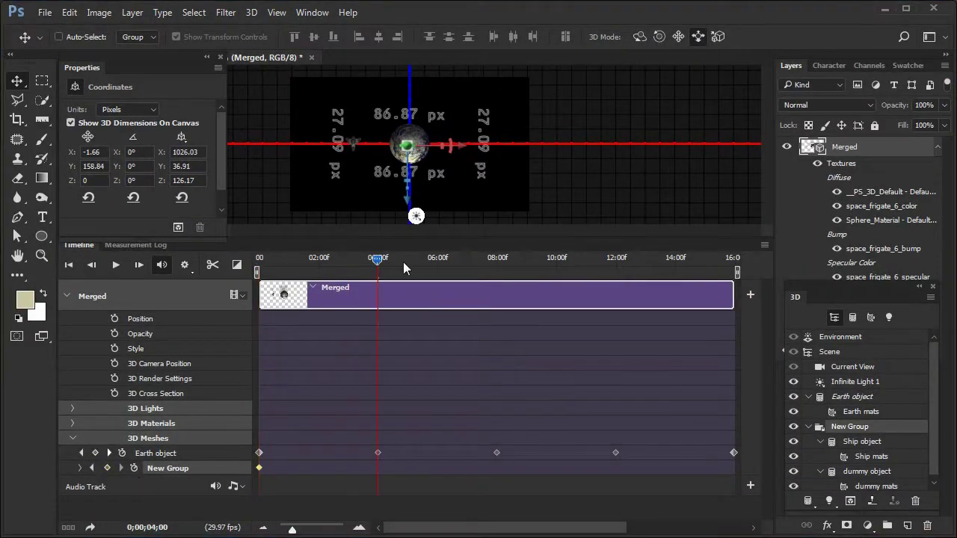
left_click(135, 166)
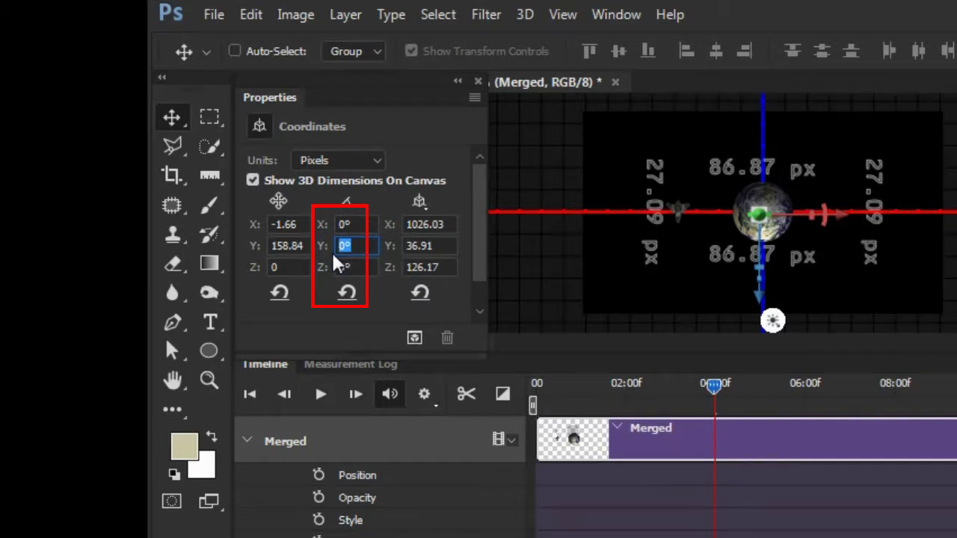
type("90")
key("Return")
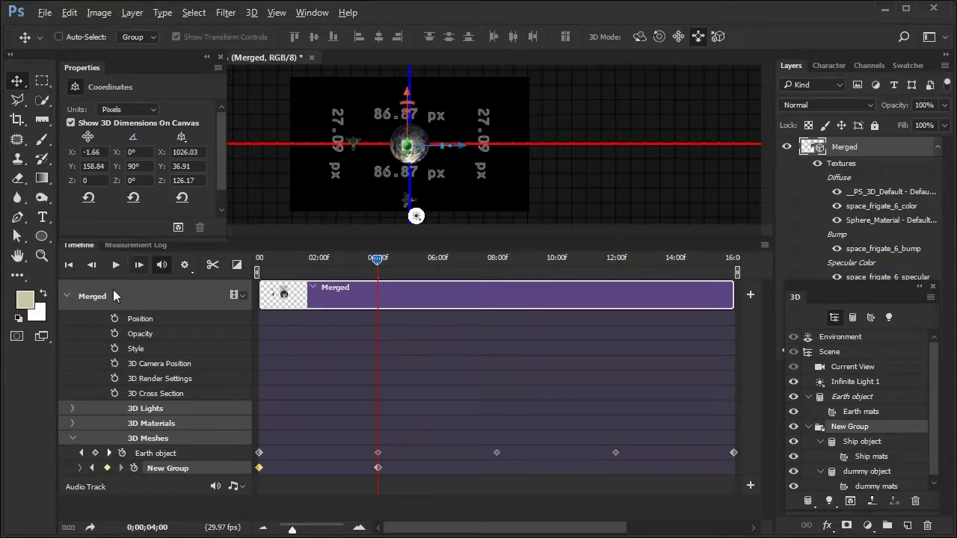
left_click(91, 468)
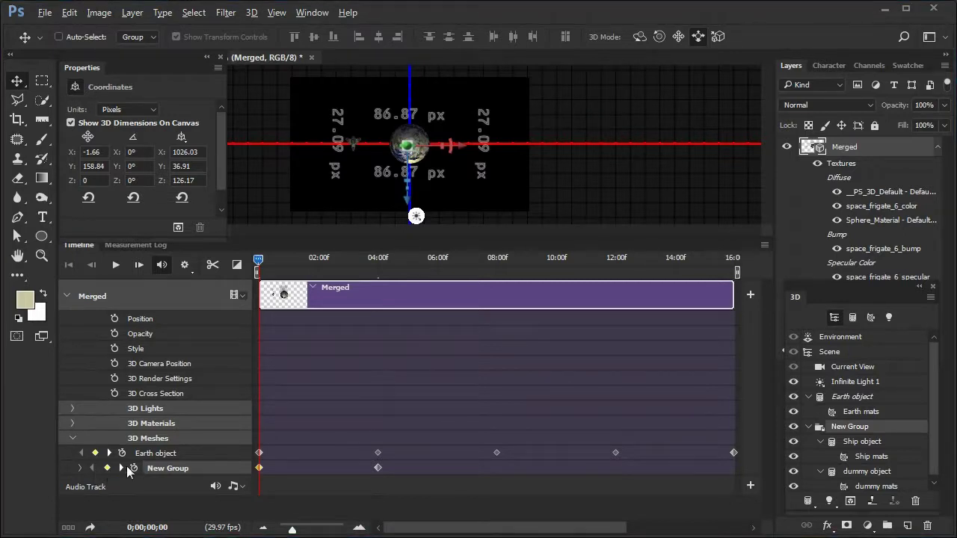
left_click(121, 469)
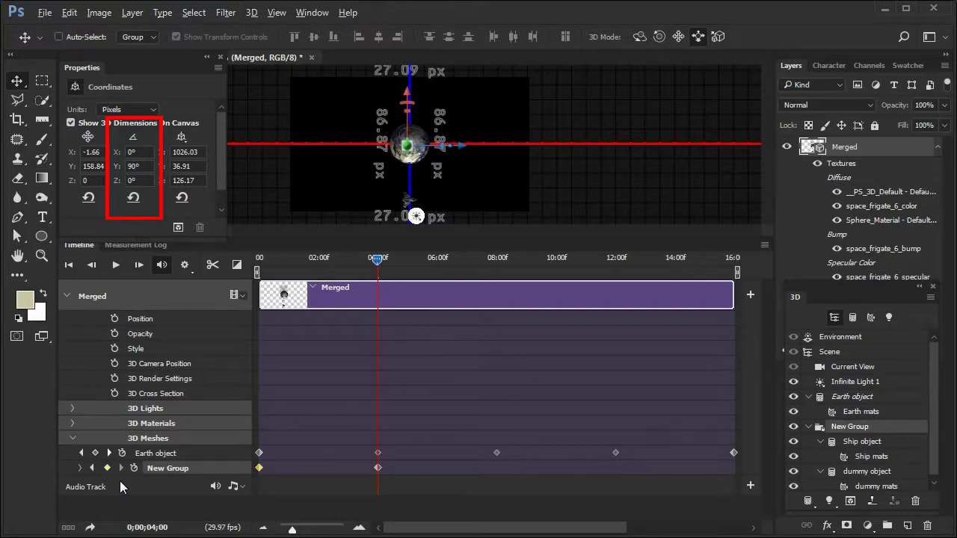
Step: Move the playhead to 08:00f, reset New Group's rotation and set its X rotation angle to 180°
left_click(498, 275)
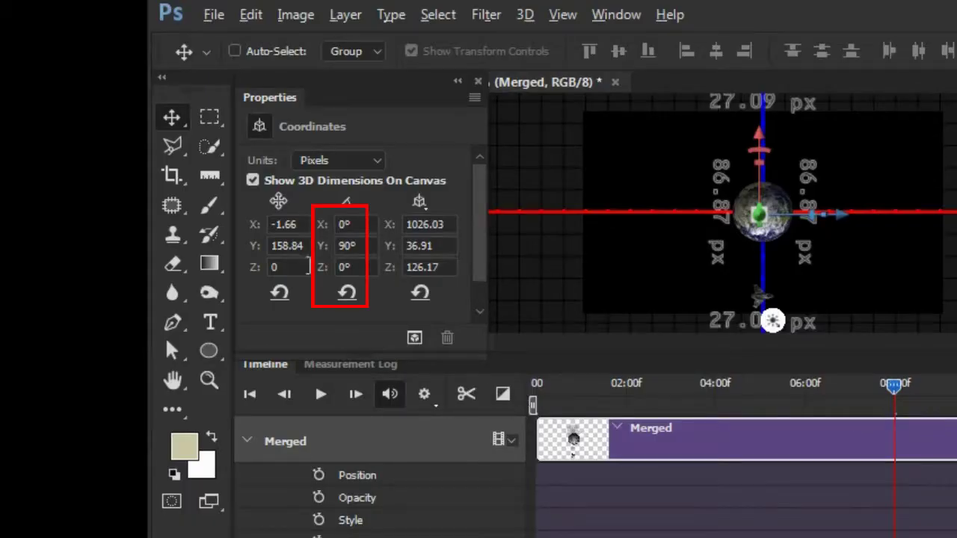
left_click(350, 296)
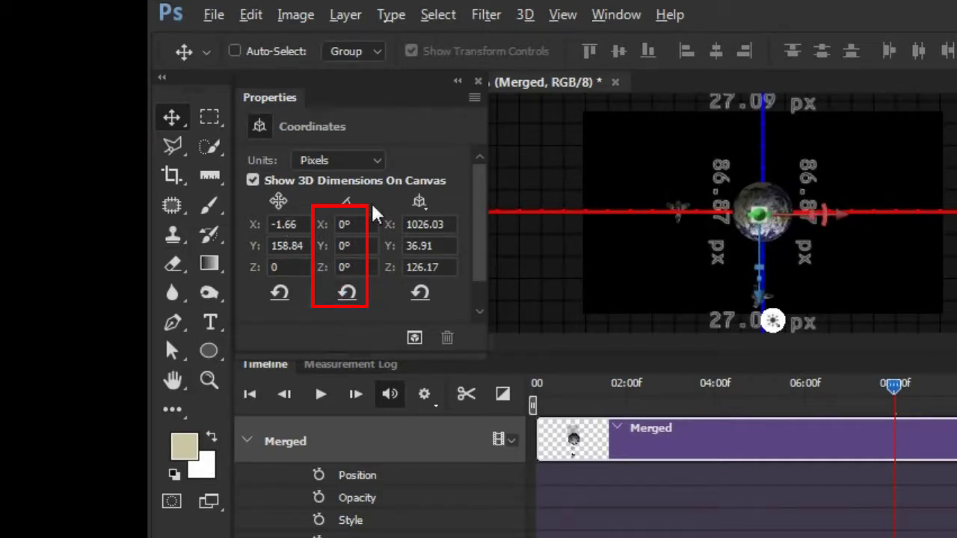
left_click(348, 224)
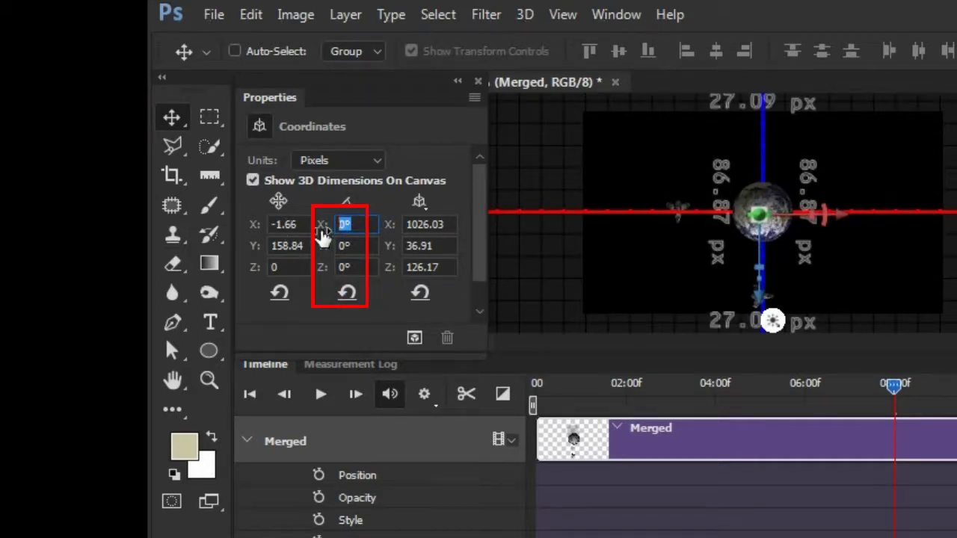
type("180")
key("Return")
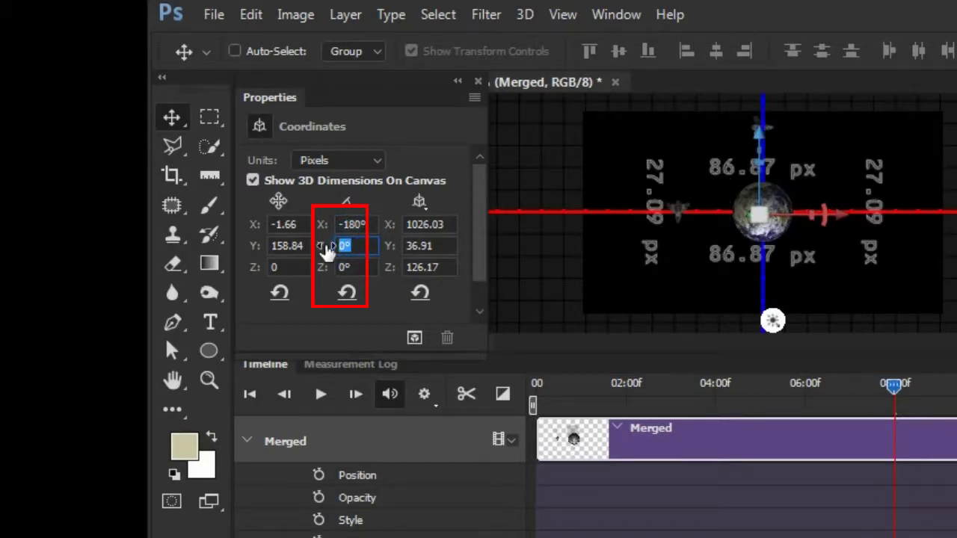
Step: Set New Group's Z rotation angle to 180° at 08:00f and check the keyframe by stepping back and forward
left_click(327, 249)
left_click(333, 267)
type("-180")
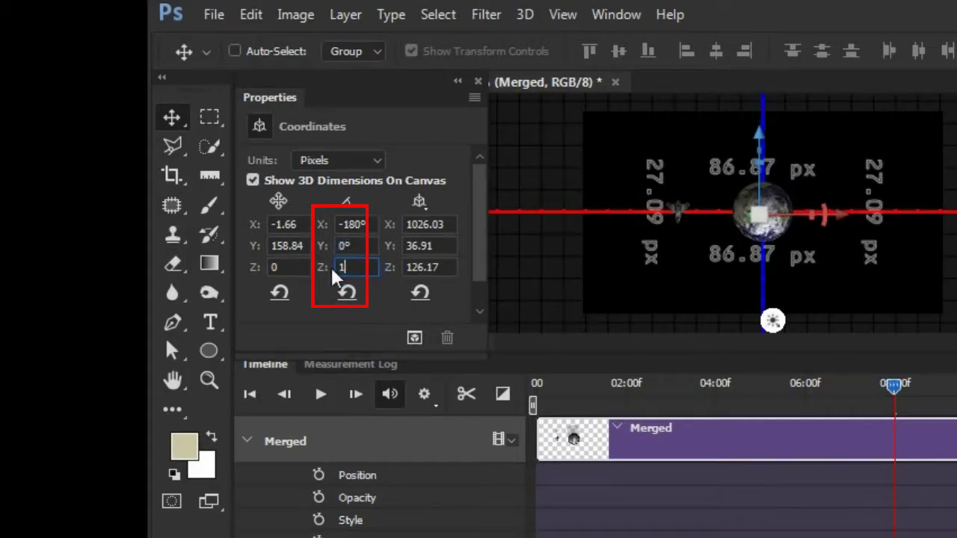
key("Return")
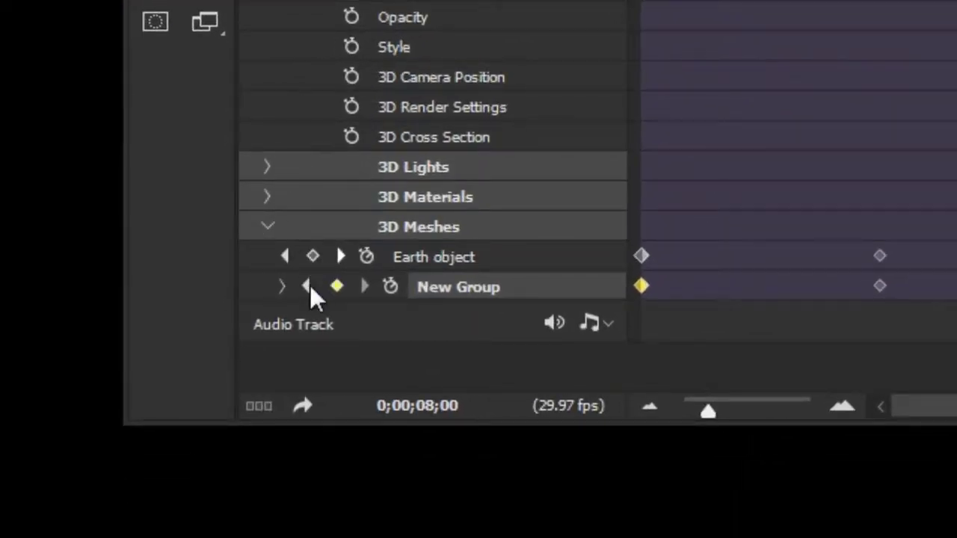
left_click(307, 286)
left_click(364, 286)
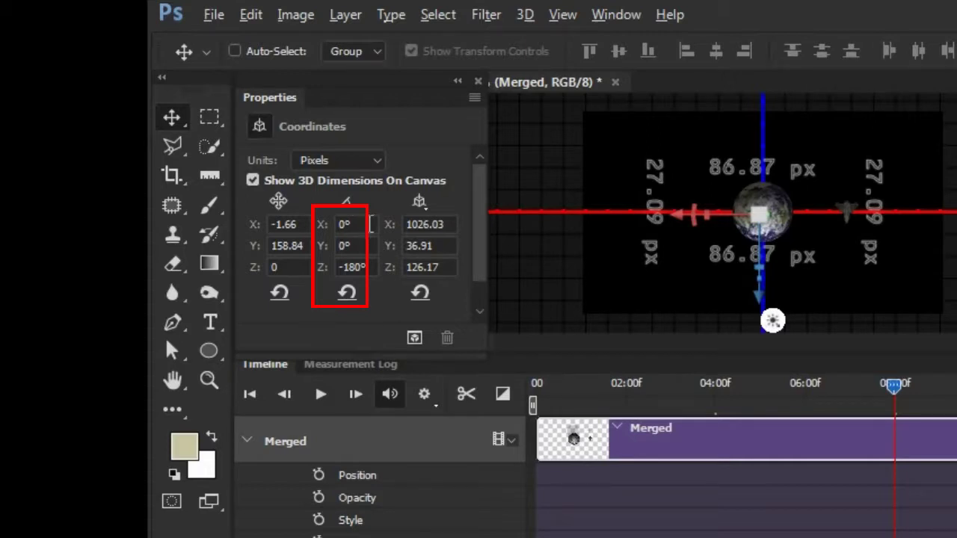
Step: Re-enter 180° for New Group's X rotation angle at 08:00f and recheck the 04:00f and 08:00f keyframes
left_click(356, 224)
double_click(346, 224)
type("180")
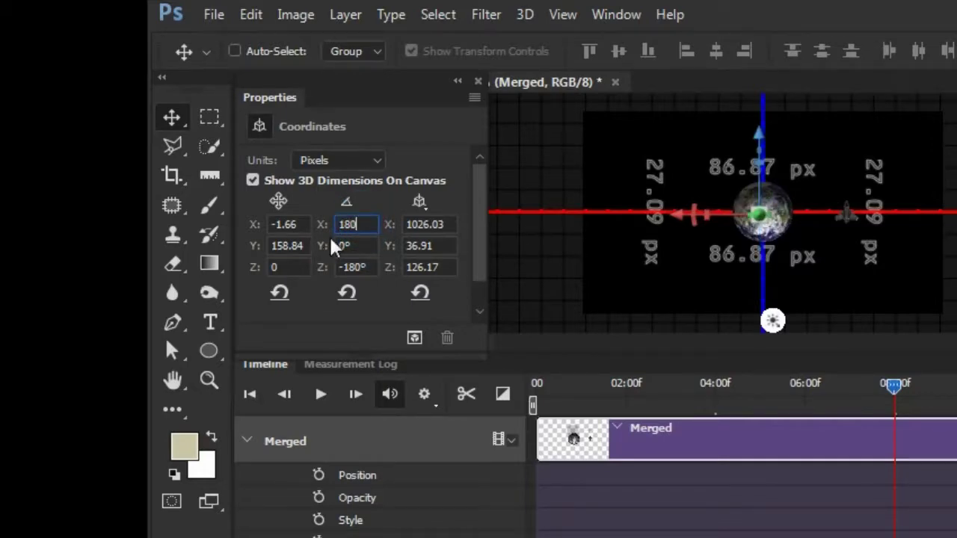
key("Return")
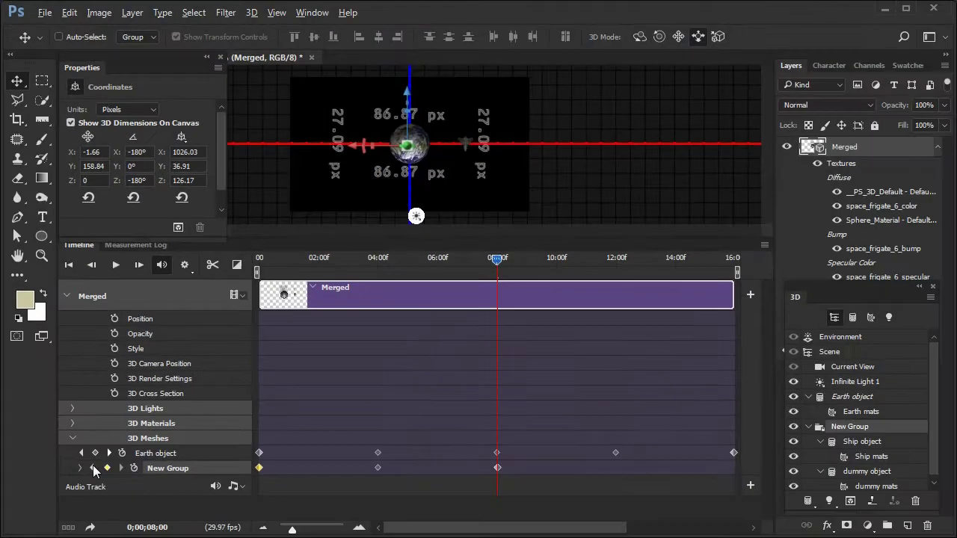
left_click(93, 468)
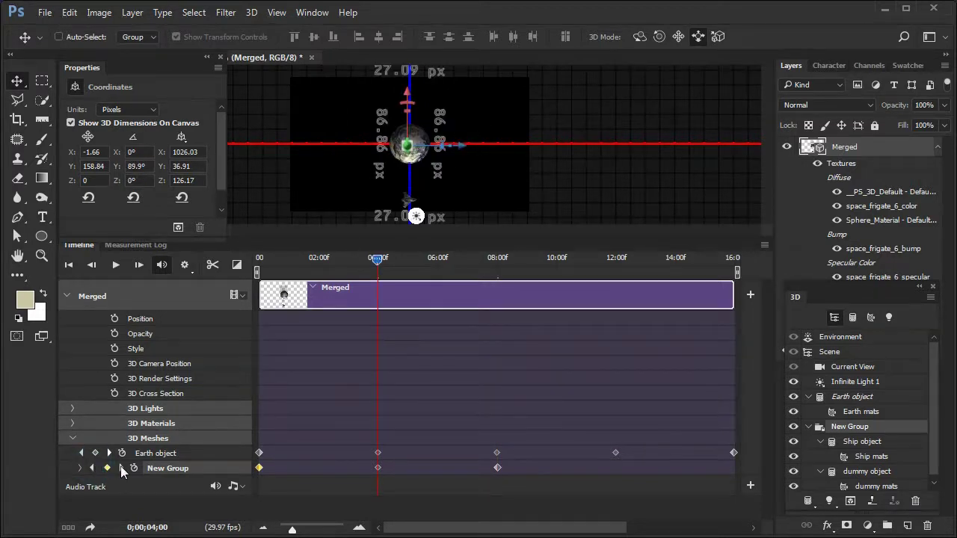
left_click(122, 469)
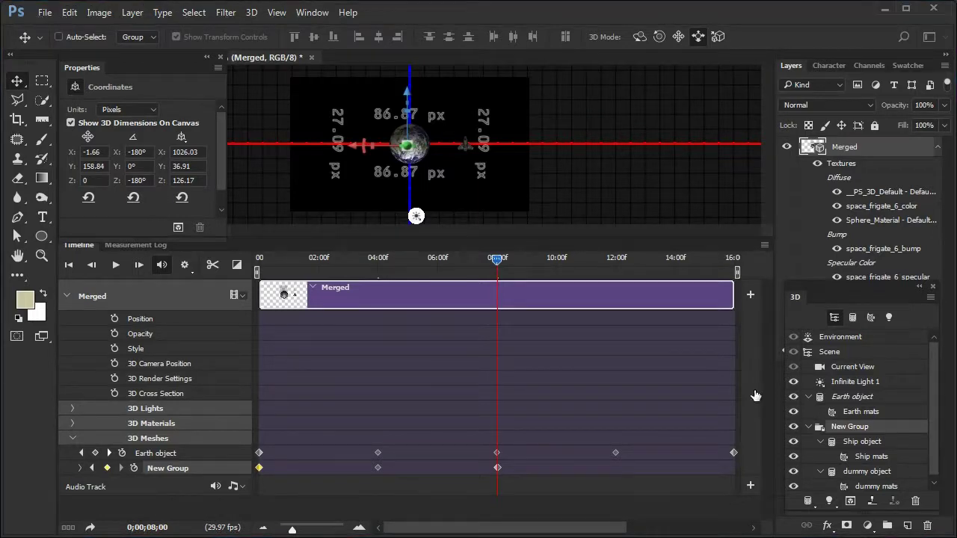
Step: Move the playhead to 12:00f and reset New Group's rotation, with the X rotation angle at 0°
left_click_drag(497, 266, 615, 261)
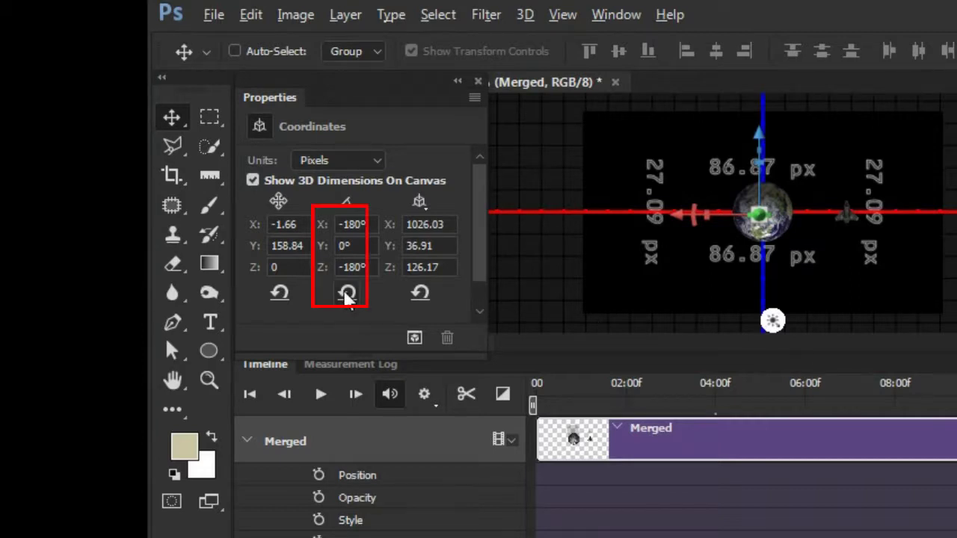
left_click(346, 294)
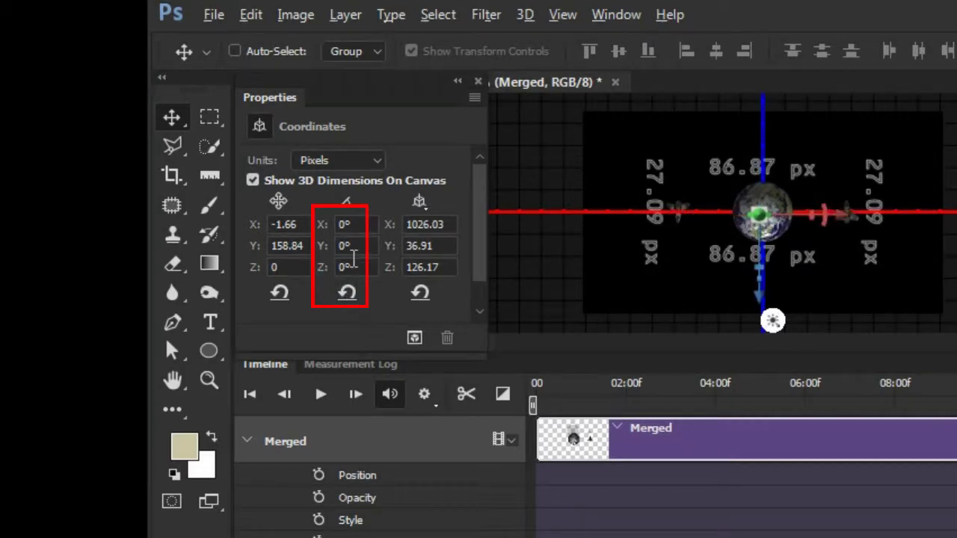
left_click(358, 225)
type("0")
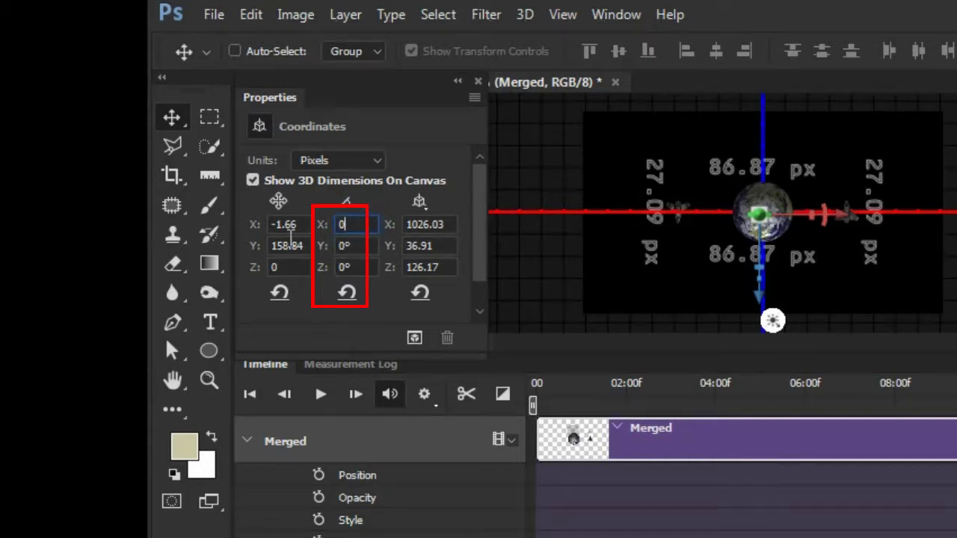
key("Return")
Step: Set New Group's Y rotation angle to -90° at the 12:00f keyframe
left_click(350, 246)
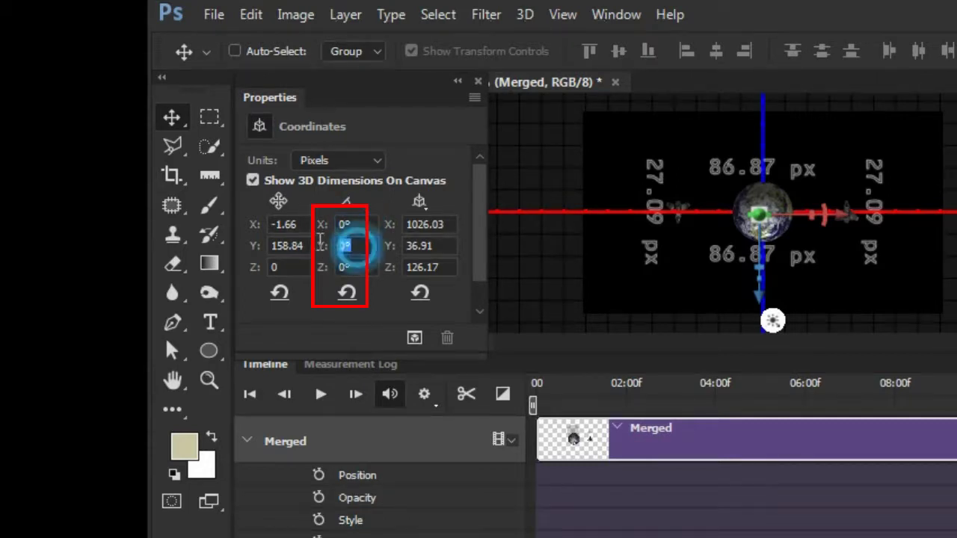
type("-90")
key("Return")
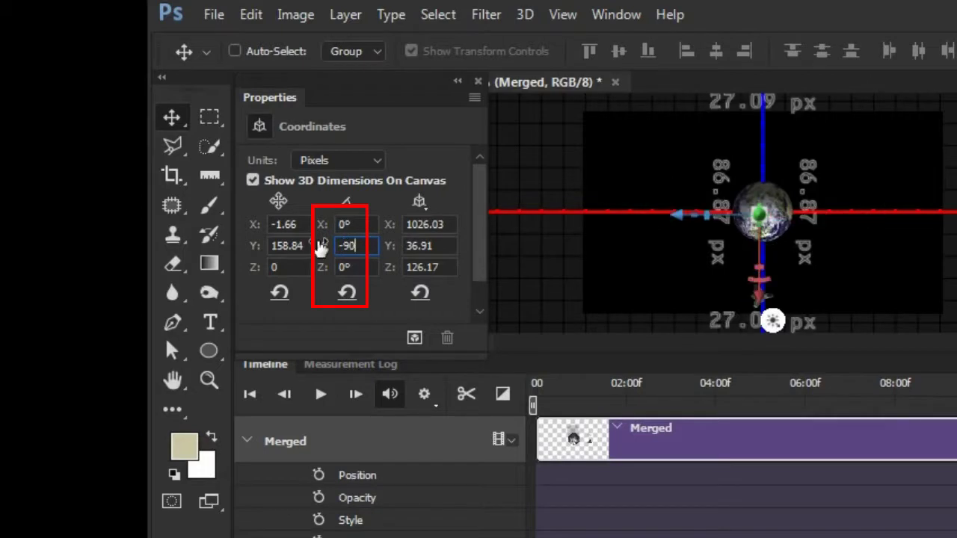
left_click(348, 267)
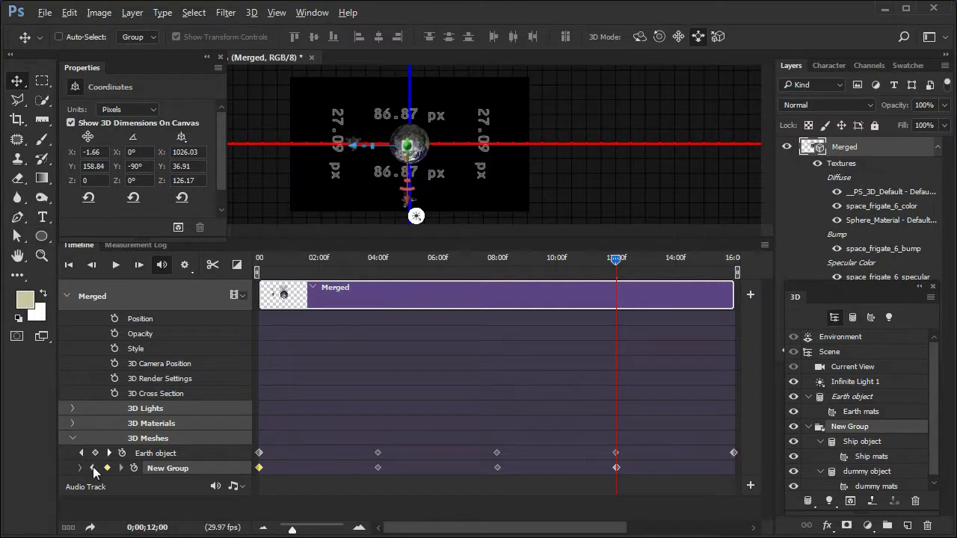
Step: Step to the 08:00f keyframe and back to 12:00f, and re-enter -90° for New Group's Y rotation angle
left_click(92, 468)
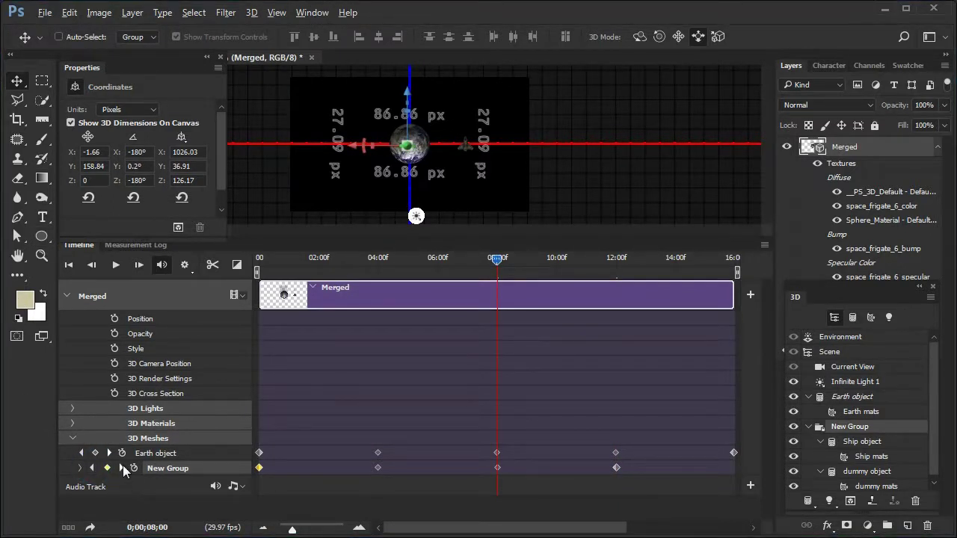
left_click(121, 466)
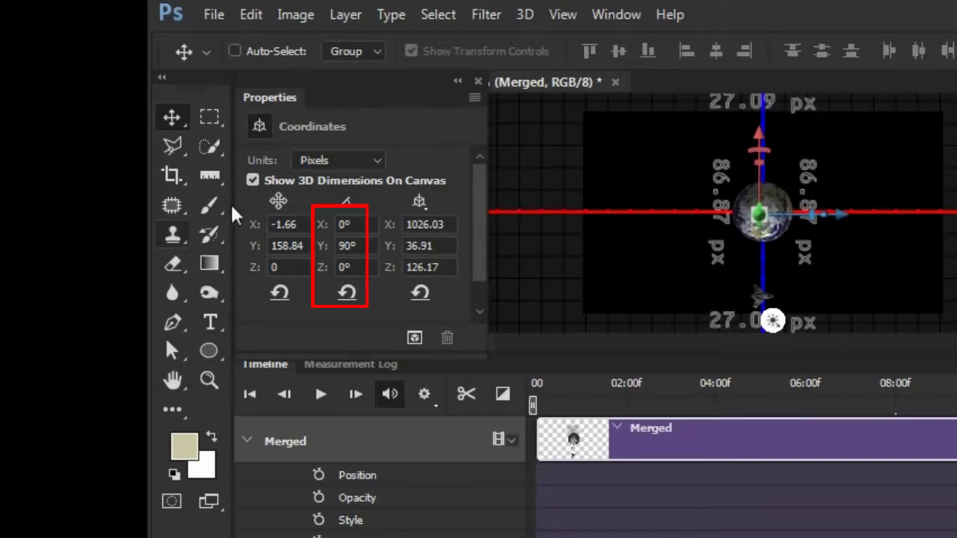
left_click(346, 245)
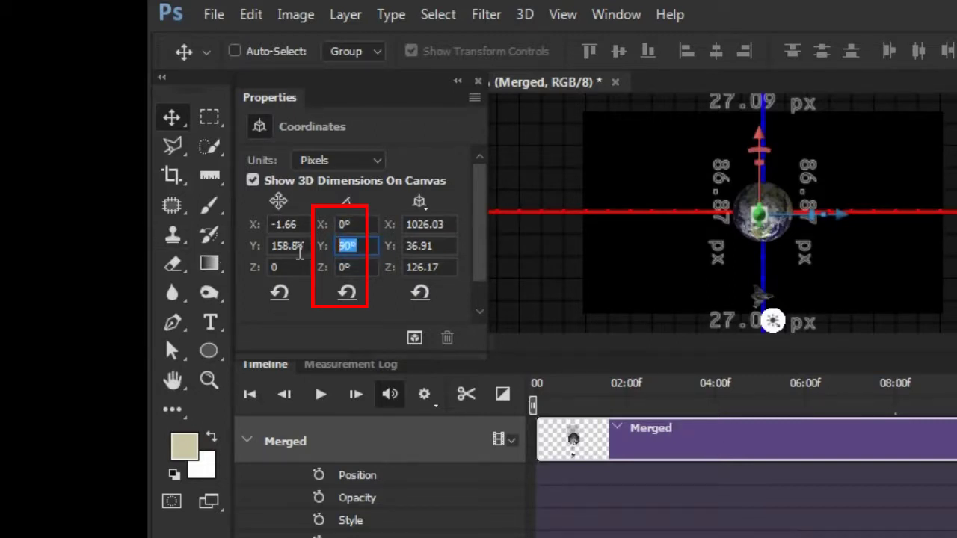
type("-90")
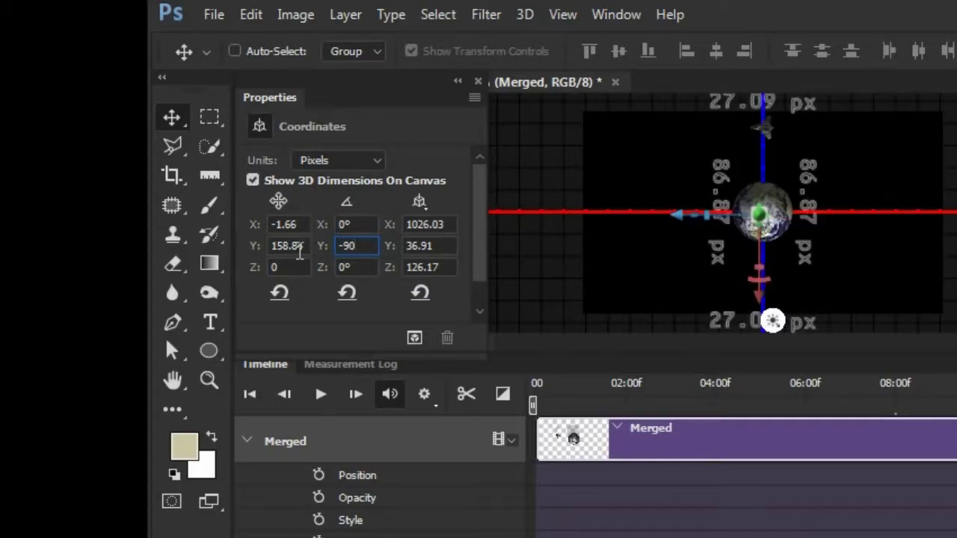
key("Return")
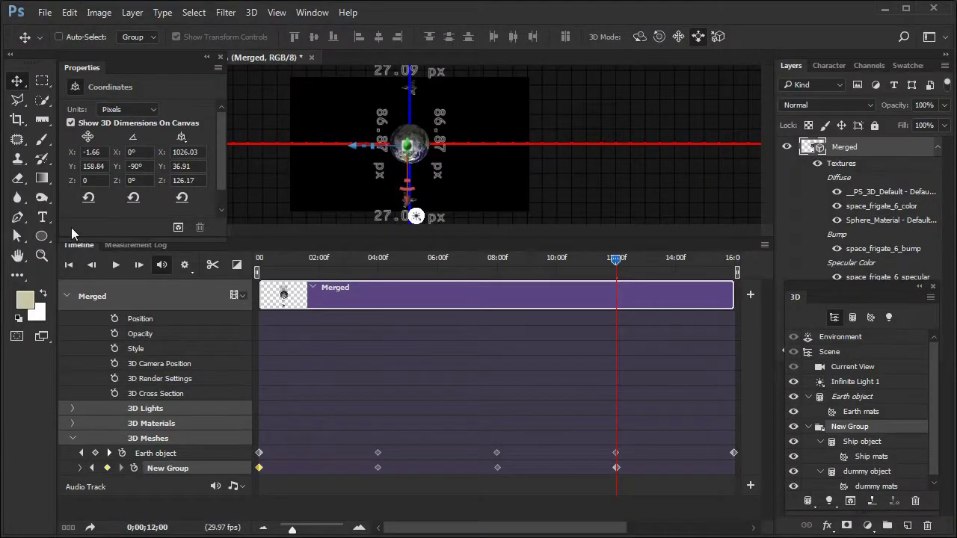
Step: Reset New Group's rotation at the end of the timeline and compare it with the 12:00f keyframe
key("End")
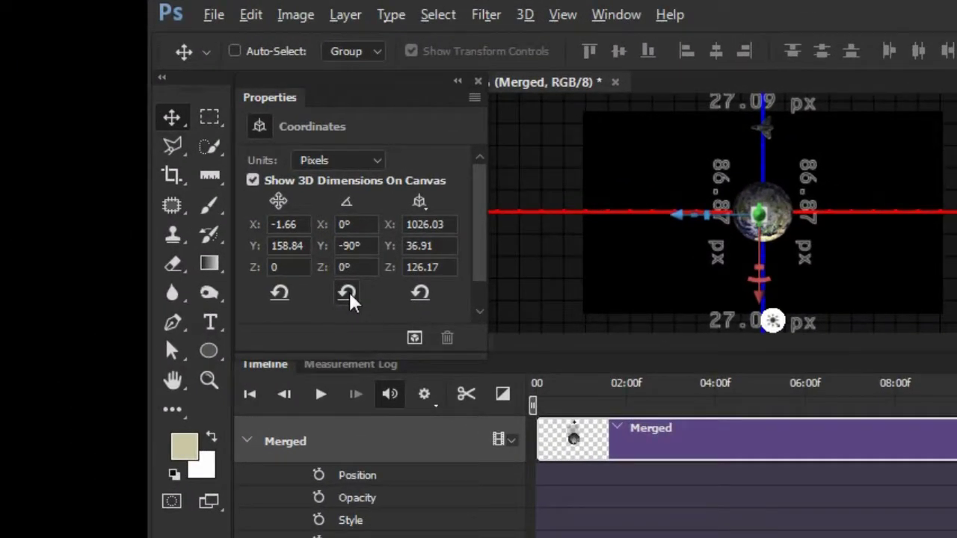
left_click(346, 292)
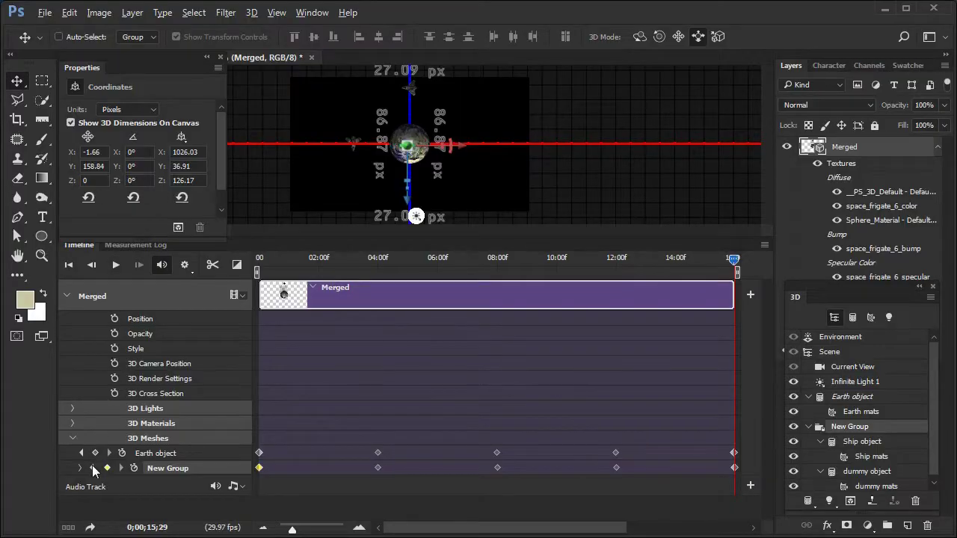
left_click(92, 468)
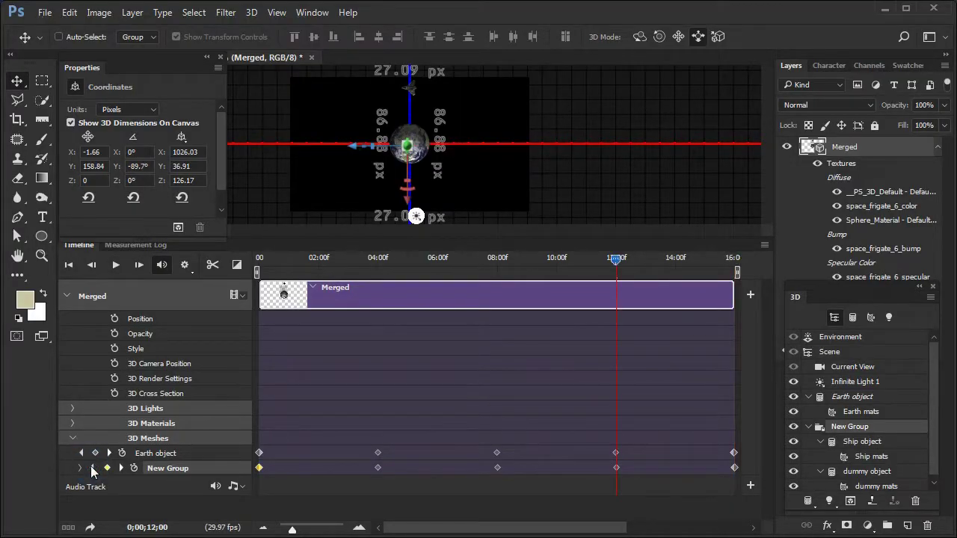
left_click(122, 468)
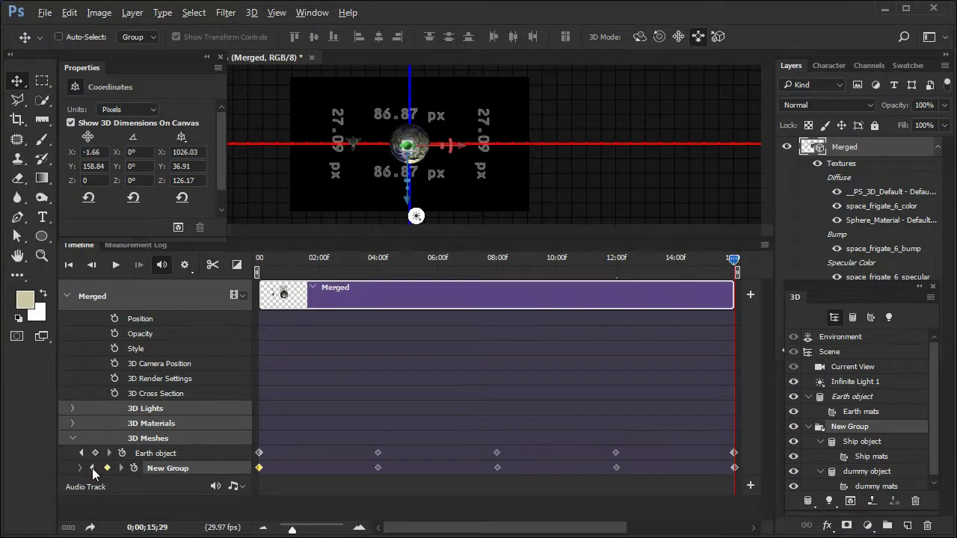
Step: Step back through New Group's keyframes to the first frame and play the animation in Top view
left_click(92, 468)
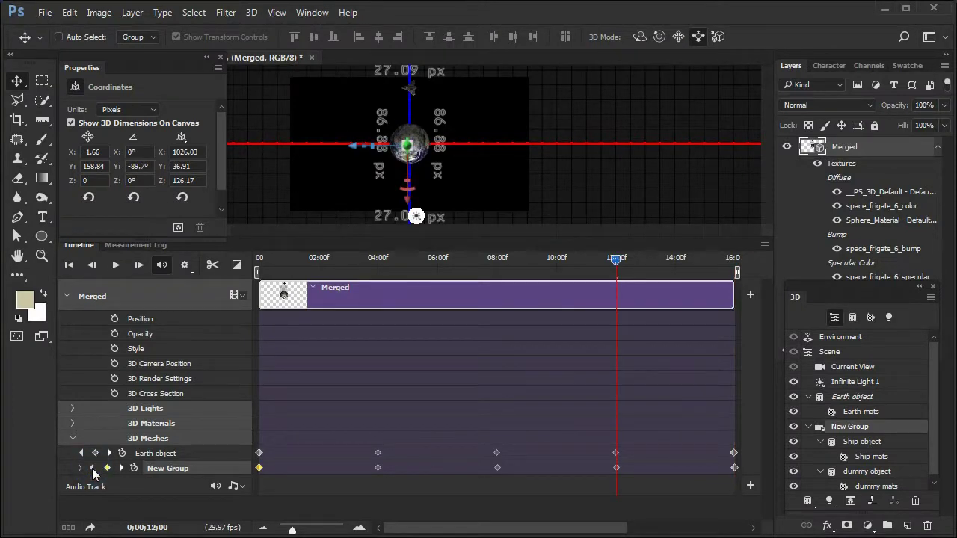
left_click(92, 468)
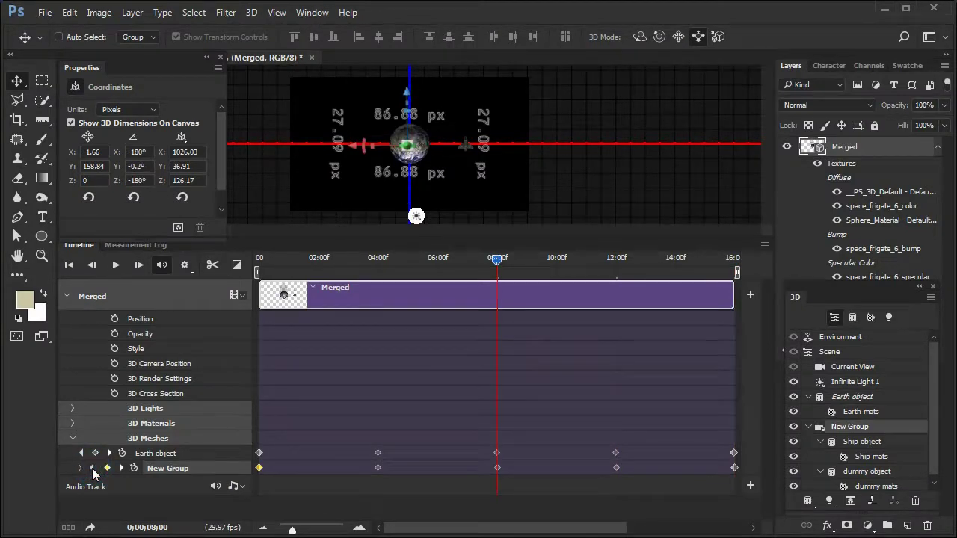
left_click(92, 468)
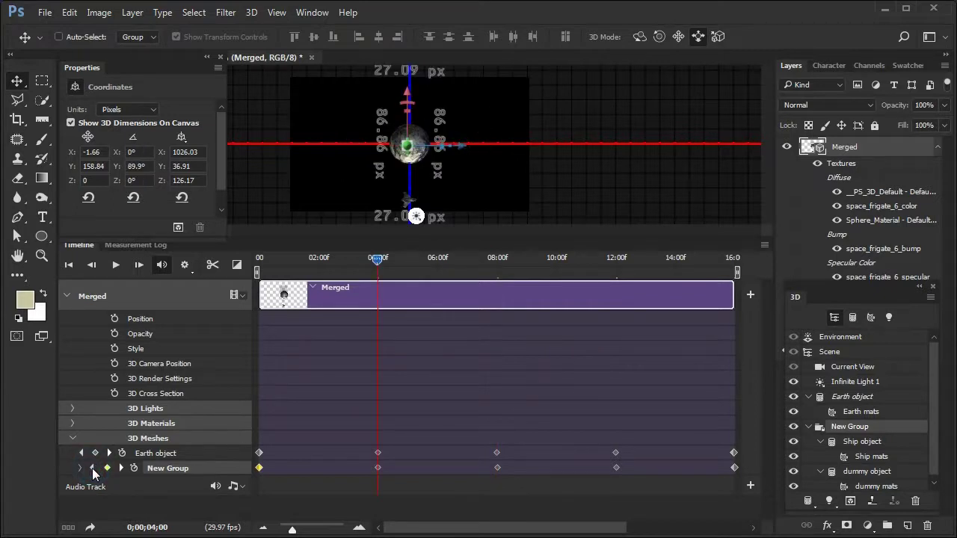
left_click(92, 468)
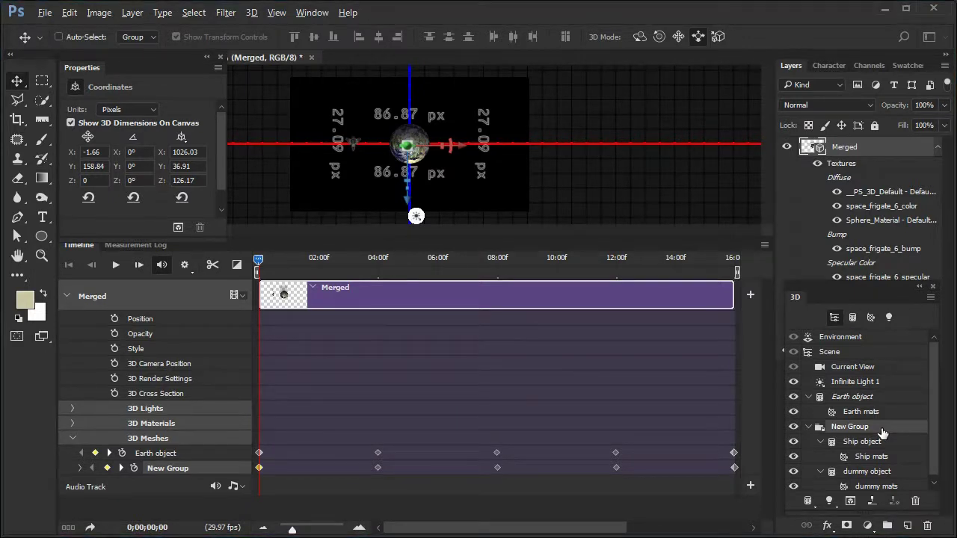
key("space")
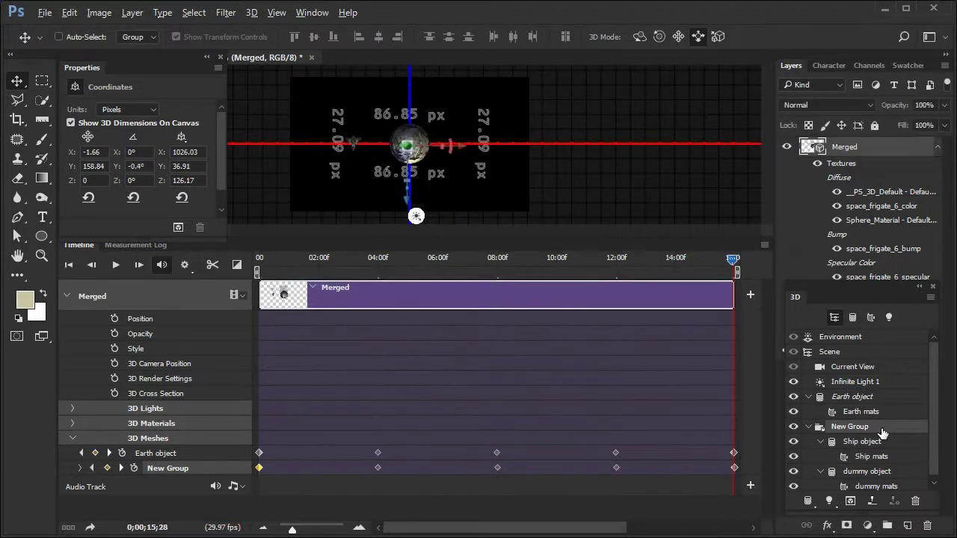
Step: Set the 3D scene's Current View camera to the Front view with Perspective projection
left_click(875, 368)
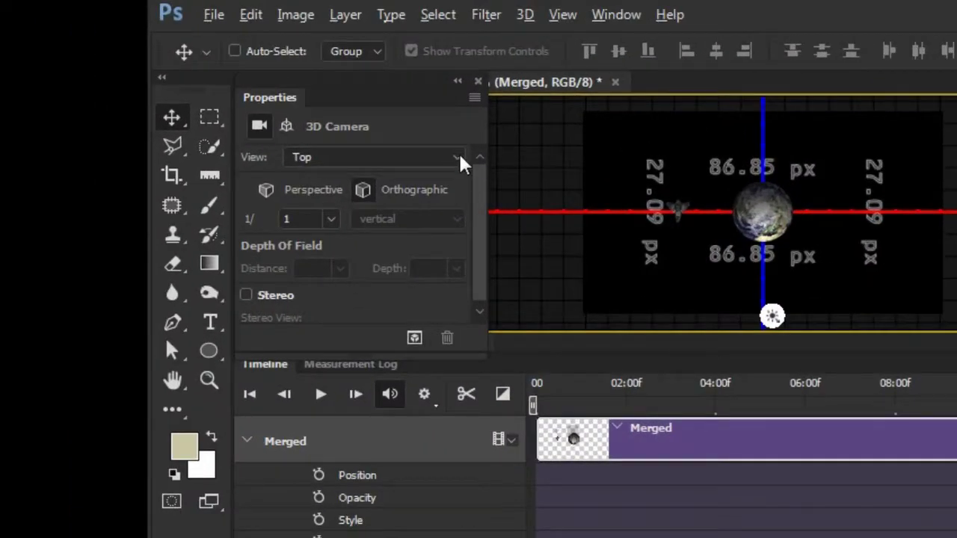
left_click(459, 159)
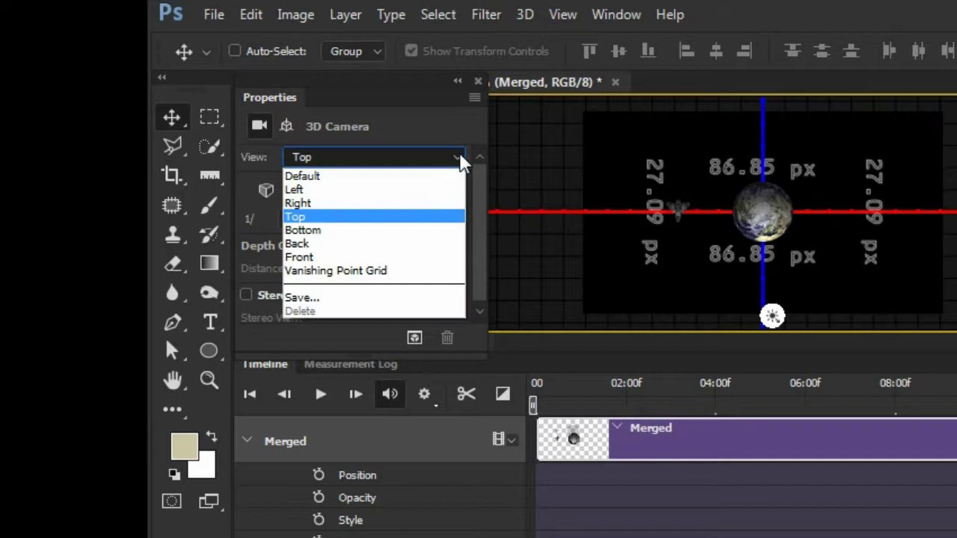
left_click(411, 258)
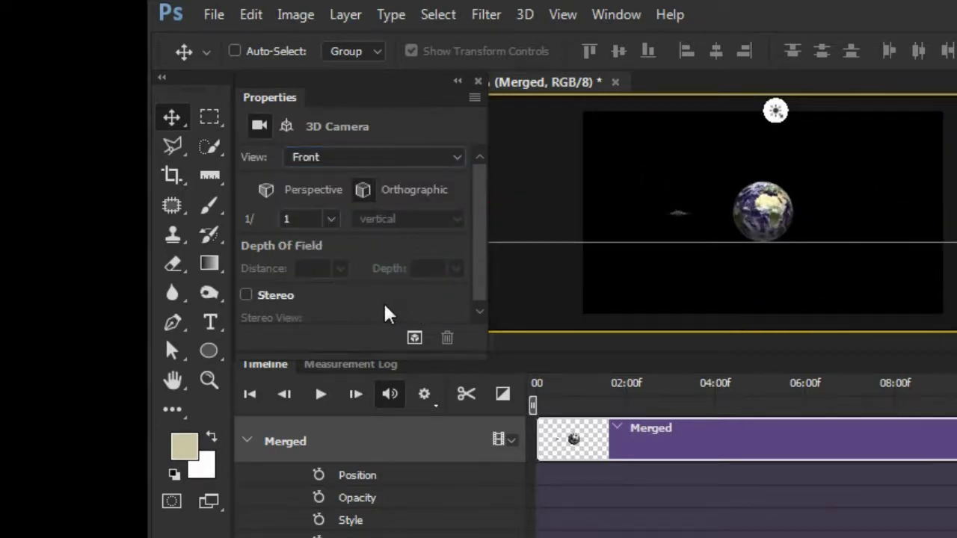
left_click(266, 192)
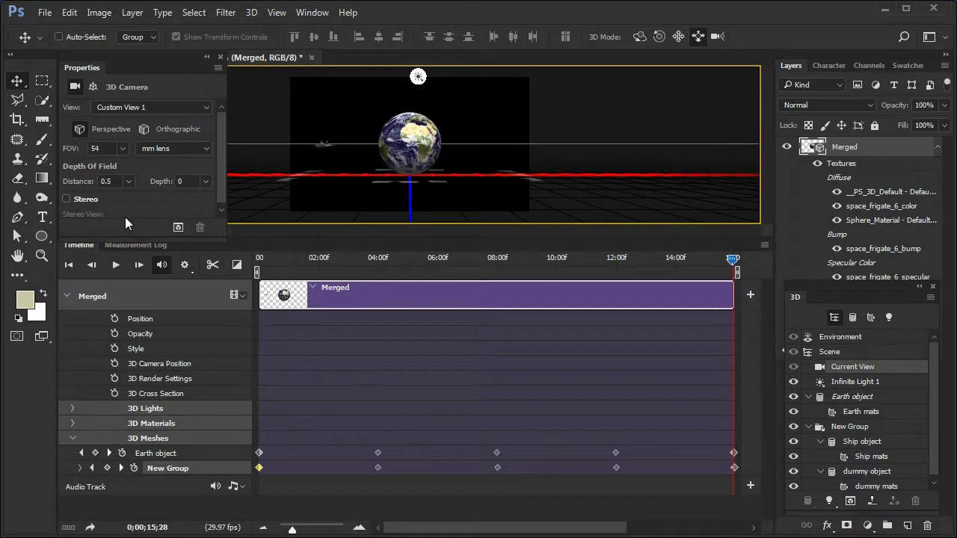
Step: Switch to the Hand tool, shrink the timeline area to enlarge the document window, and zoom in to about 27%
left_click(18, 255)
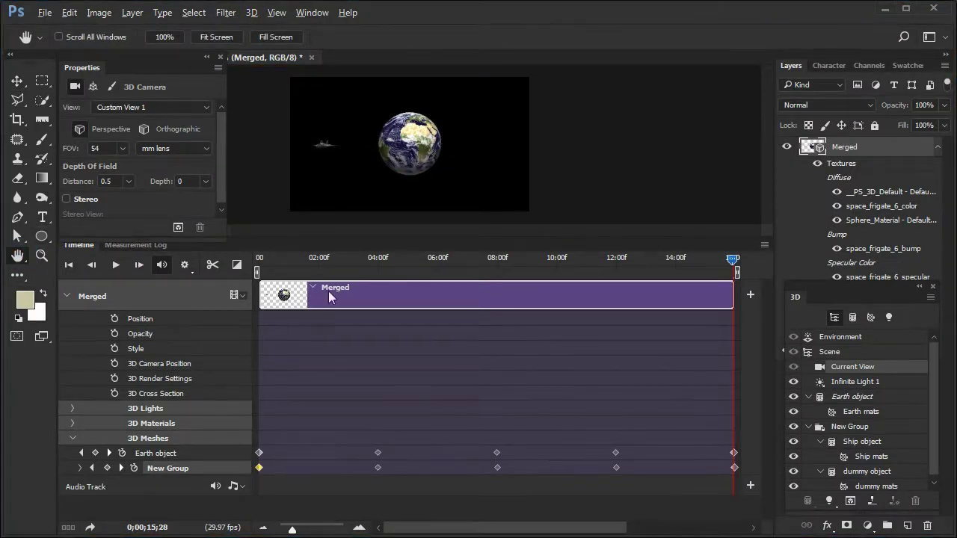
left_click_drag(455, 237, 438, 361)
left_click_drag(441, 342, 441, 348)
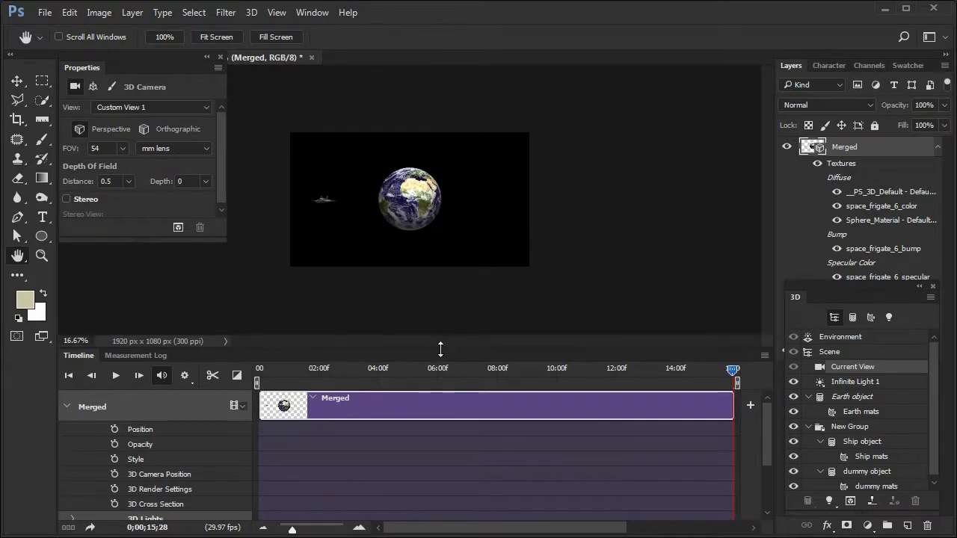
scroll(472, 265, "up", 1)
left_click(478, 256)
scroll(479, 257, "up", 4)
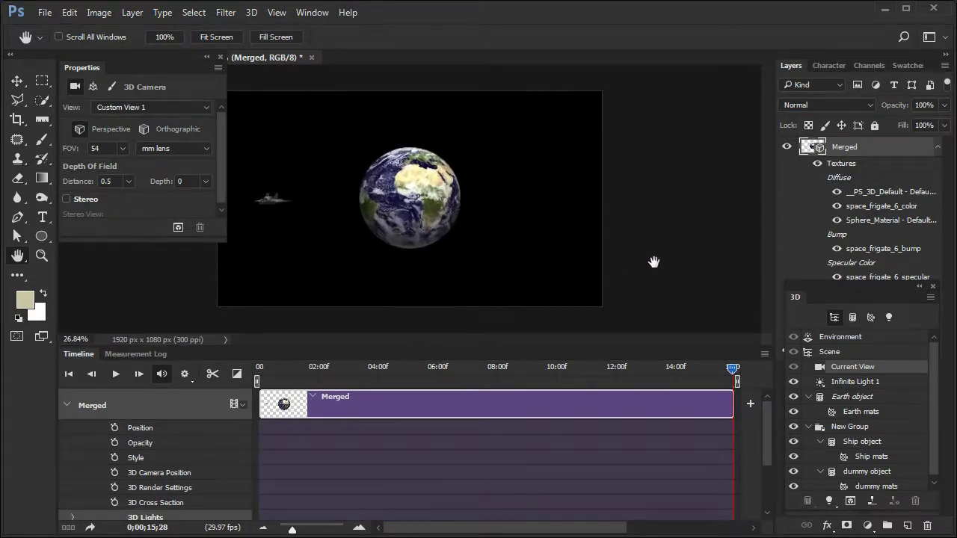
Step: Play the animation from the first frame in the perspective camera view and return the playhead to the start
key("Home")
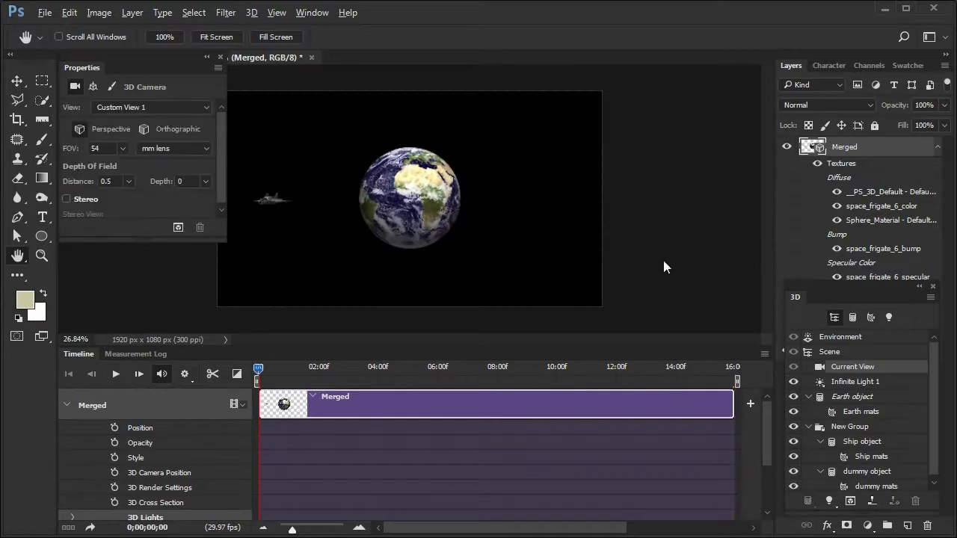
key("space")
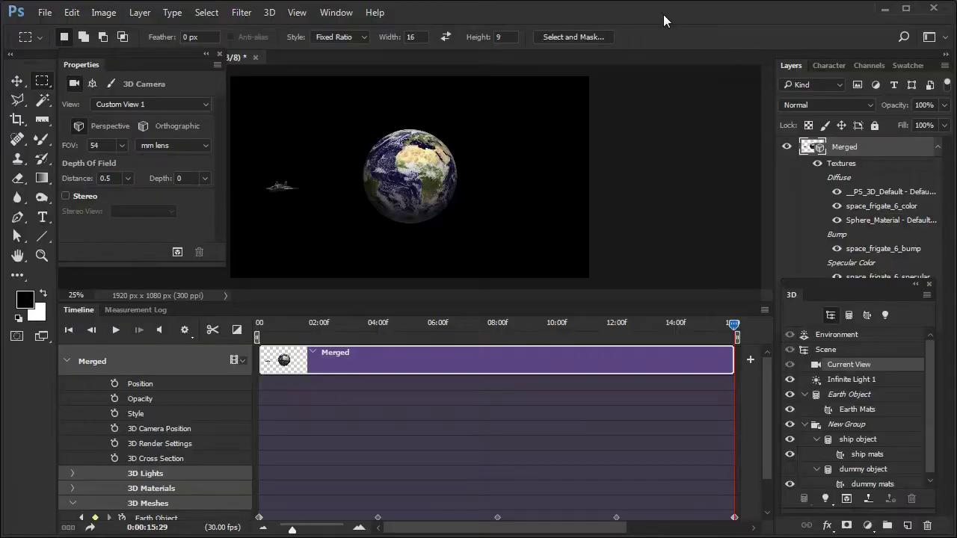
scroll(640, 130, "down", 2)
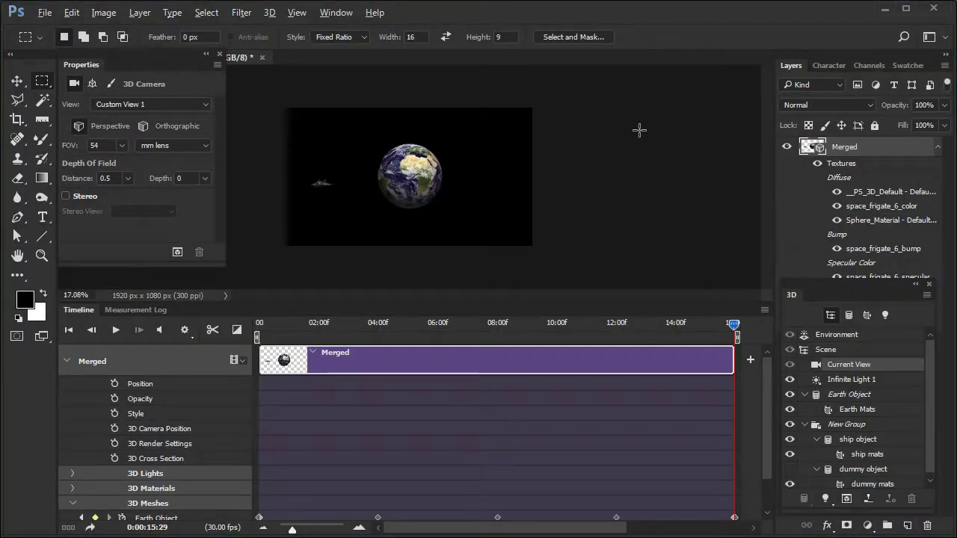
key("Home")
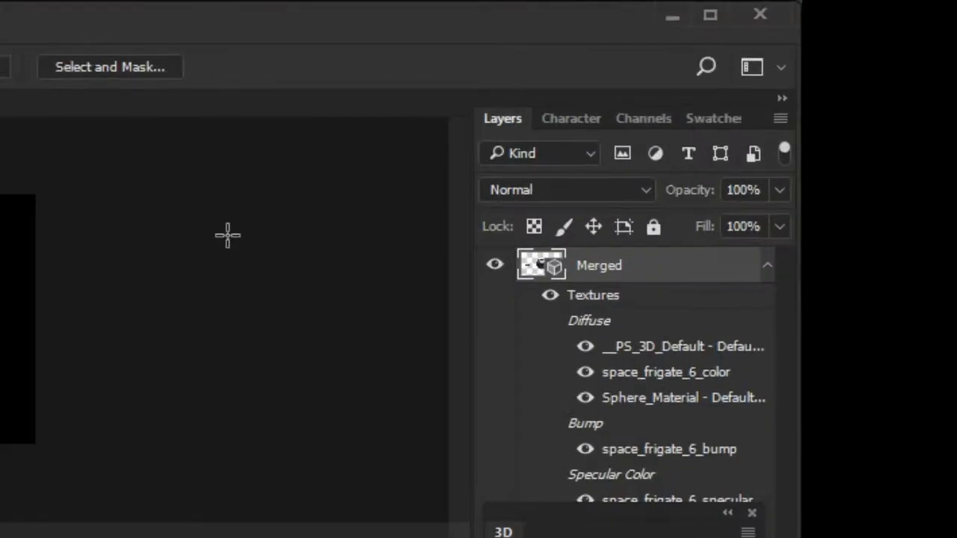
Step: Place the starfield image as an embedded object directly above the Background layer and scale it to about 37.7% to cover the canvas
left_click(769, 268)
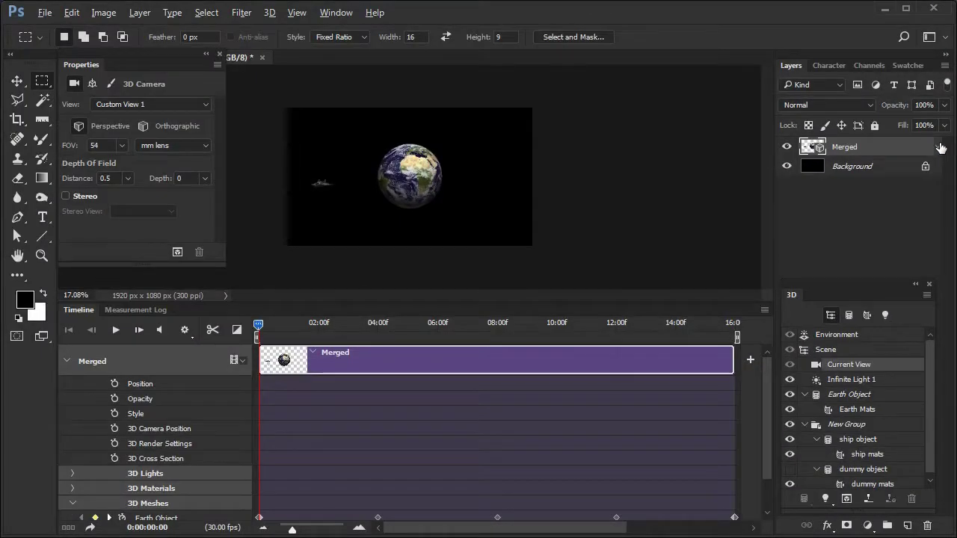
left_click(891, 166)
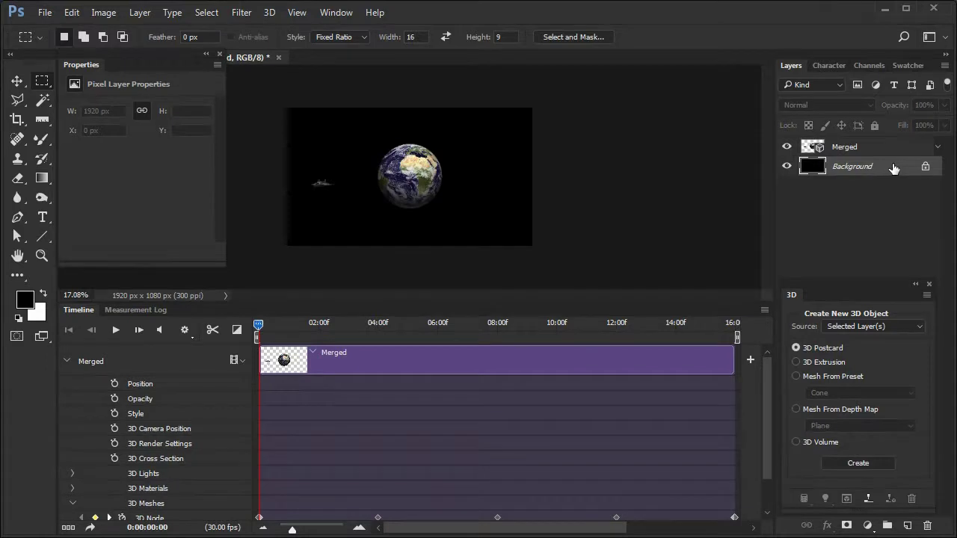
left_click(46, 15)
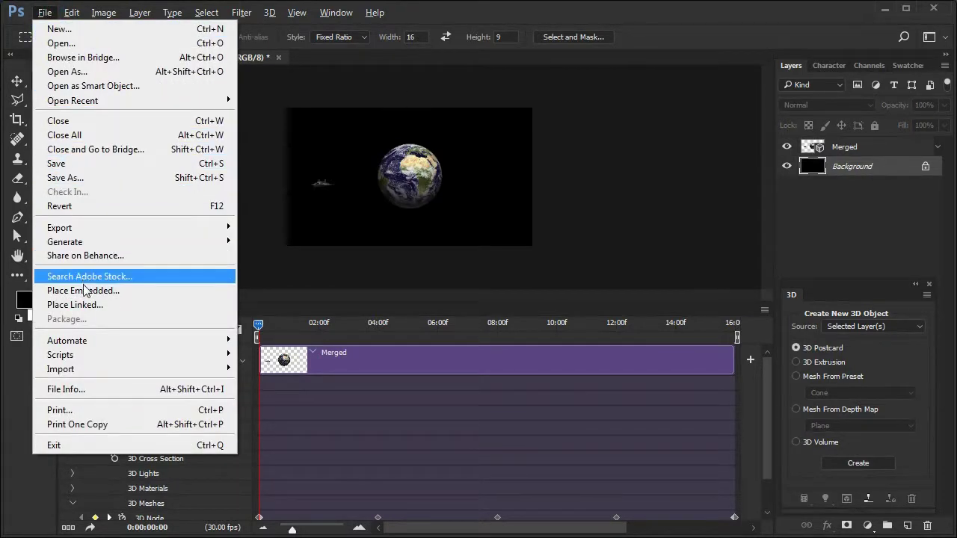
left_click(83, 291)
left_click(262, 307)
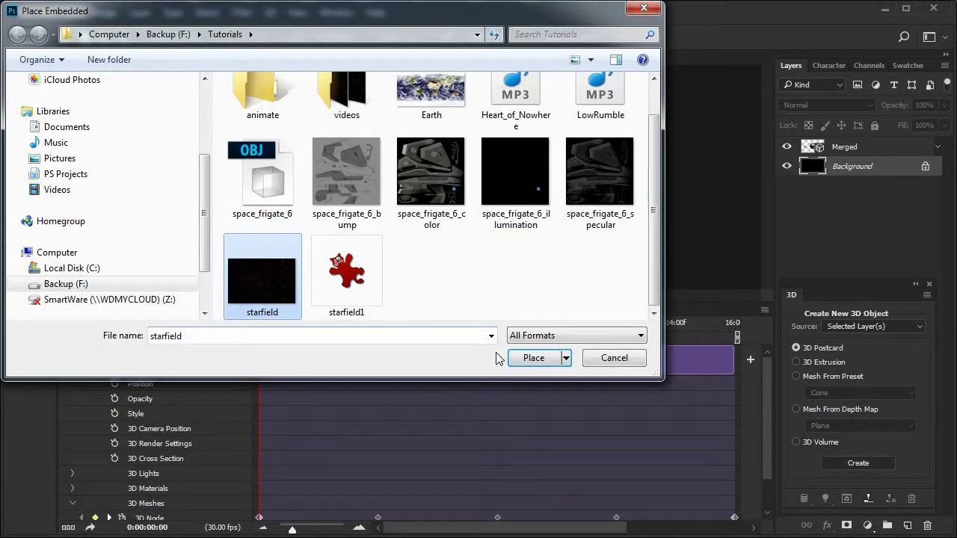
left_click(533, 358)
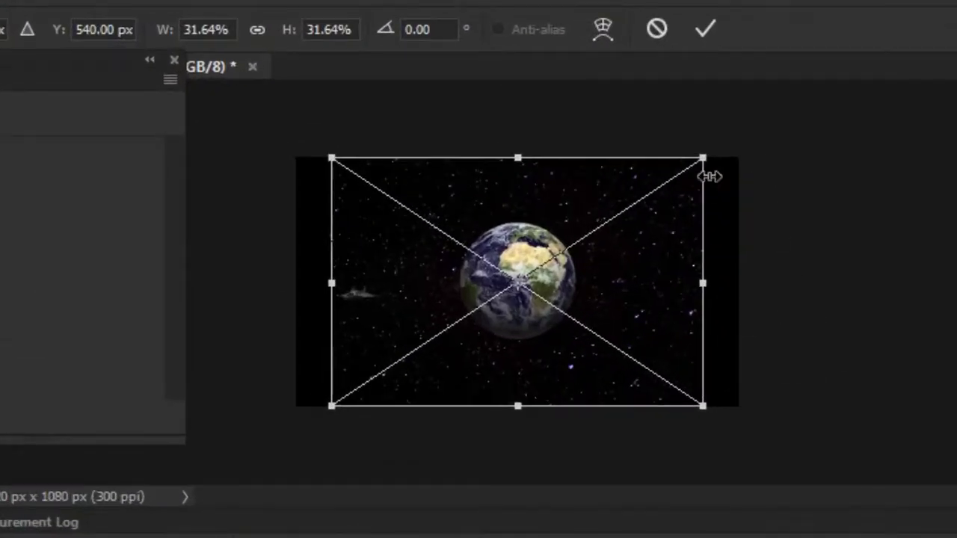
left_click_drag(703, 154, 732, 126)
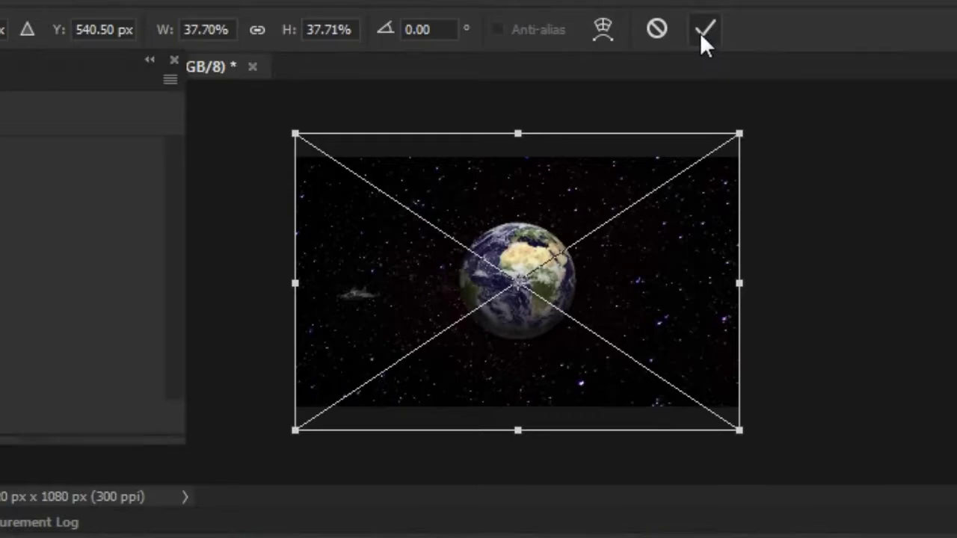
left_click(701, 31)
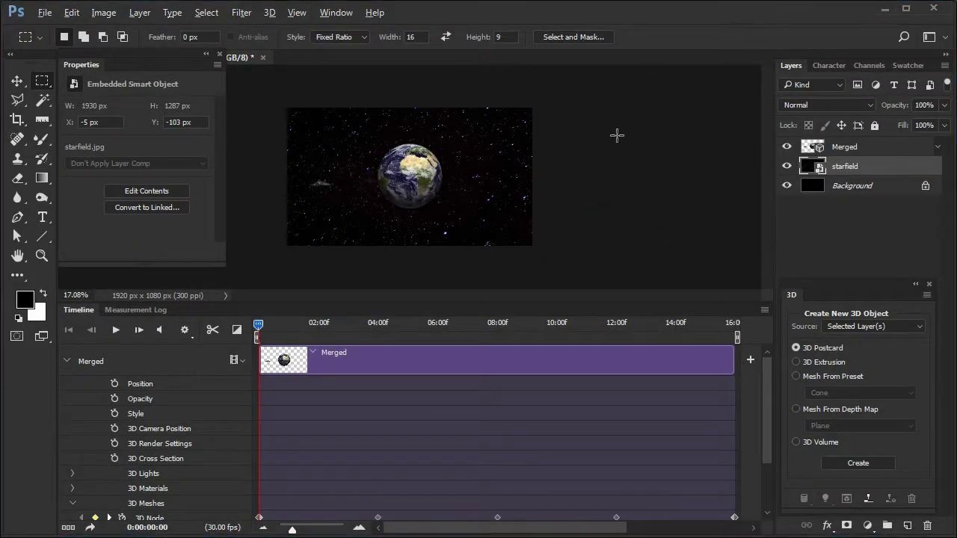
Step: Delete the locked Background layer beneath the starfield layer
key("Delete")
left_click(854, 186)
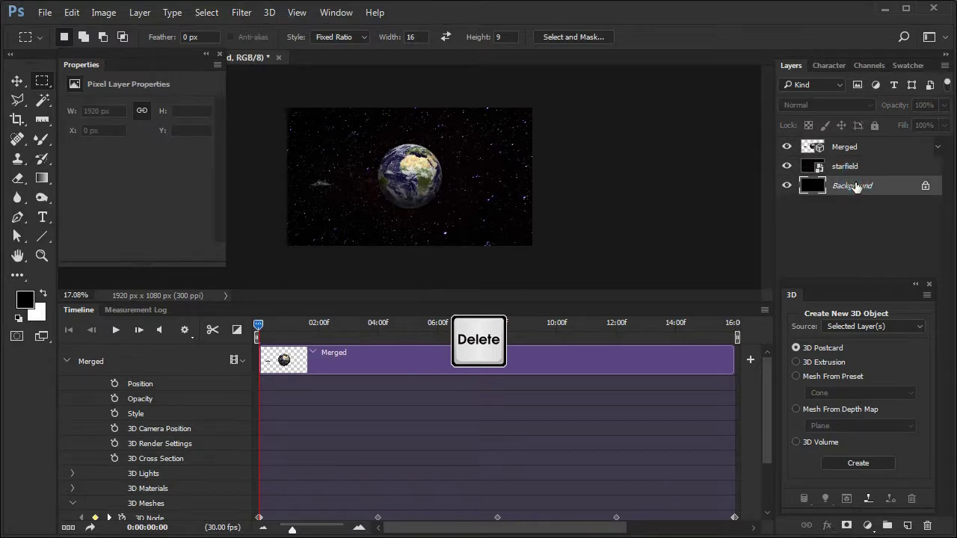
key("Delete")
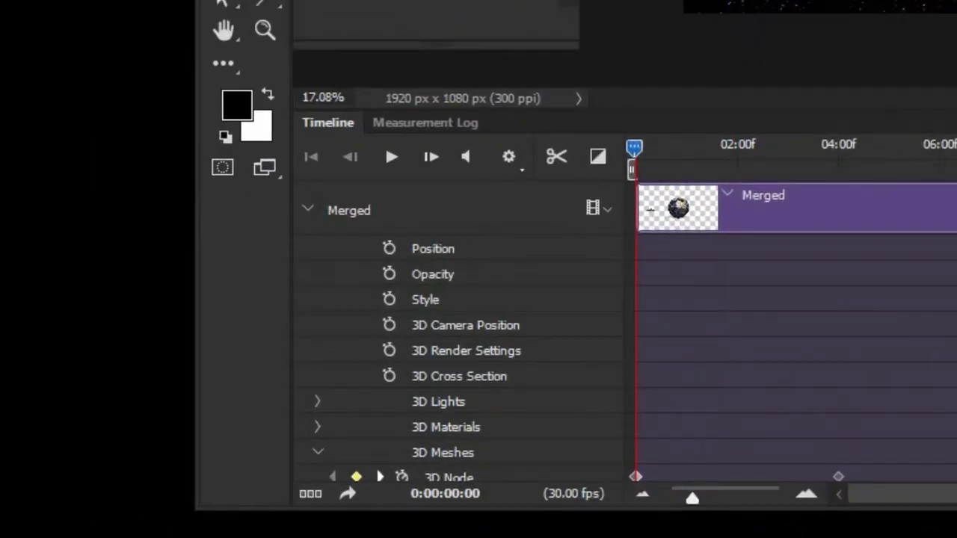
Step: Collapse the Merged track, extend the starfield clip to the end of the Merged clip, and play the animation
left_click(310, 208)
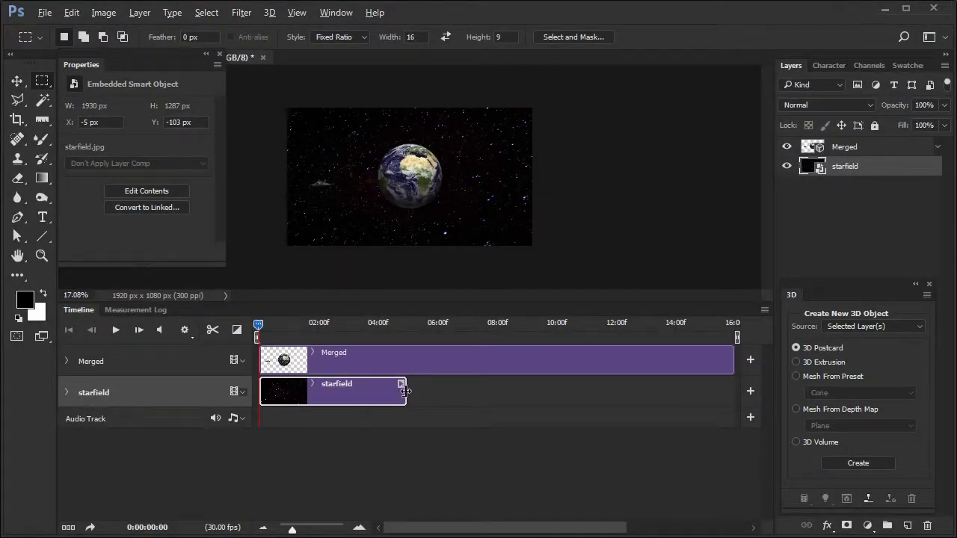
left_click_drag(404, 391, 728, 400)
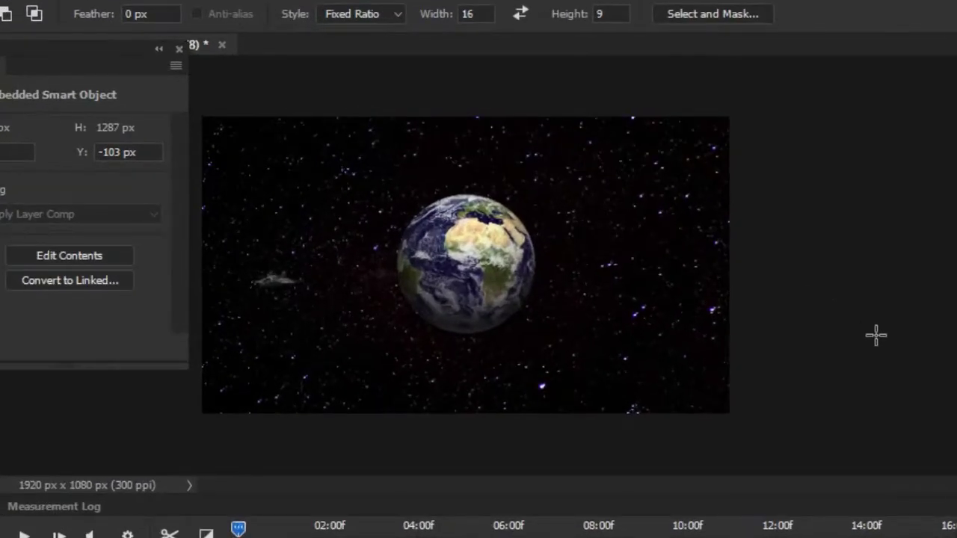
scroll(876, 335, "up", 1)
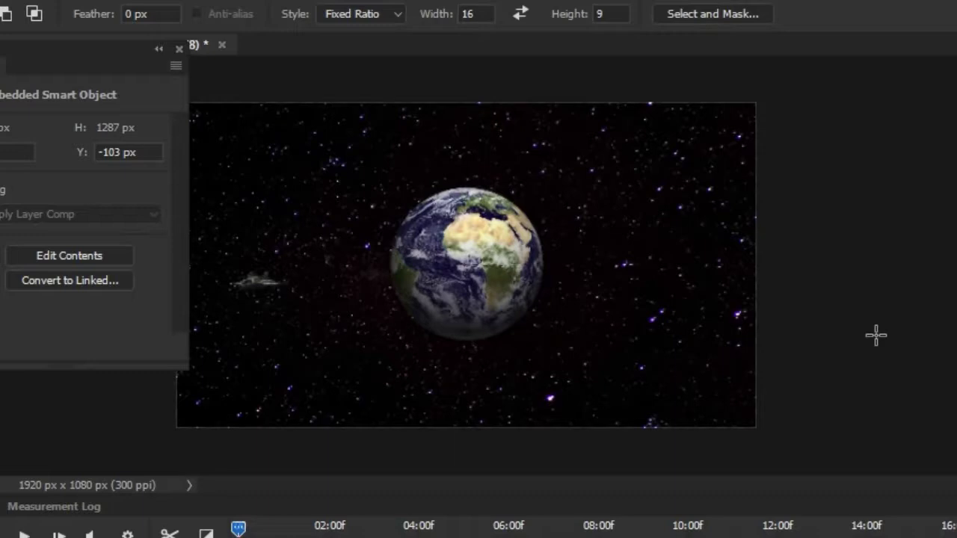
key("space")
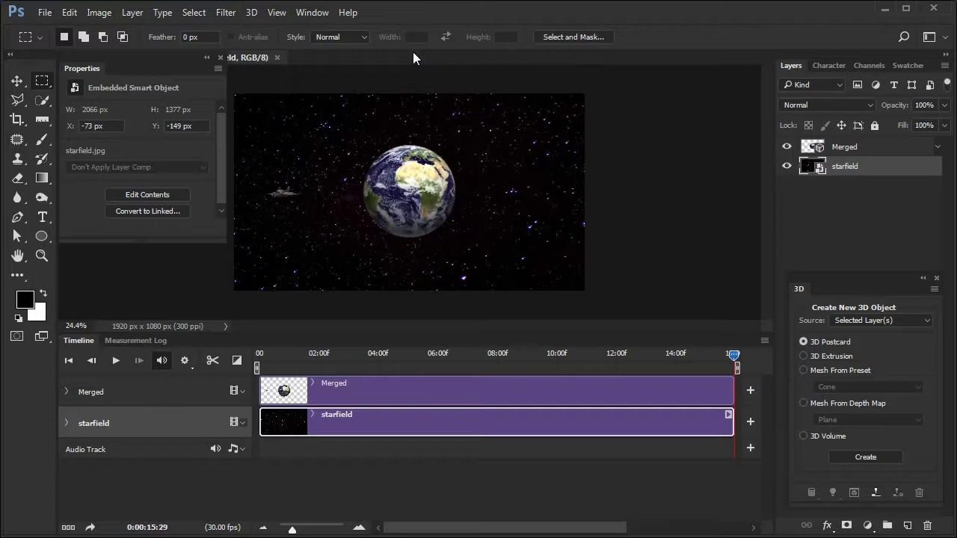
Step: Set Infinite Light 1 in the Merged layer to 93% intensity and 40% shadow softness, and open its coordinates
left_click(899, 148)
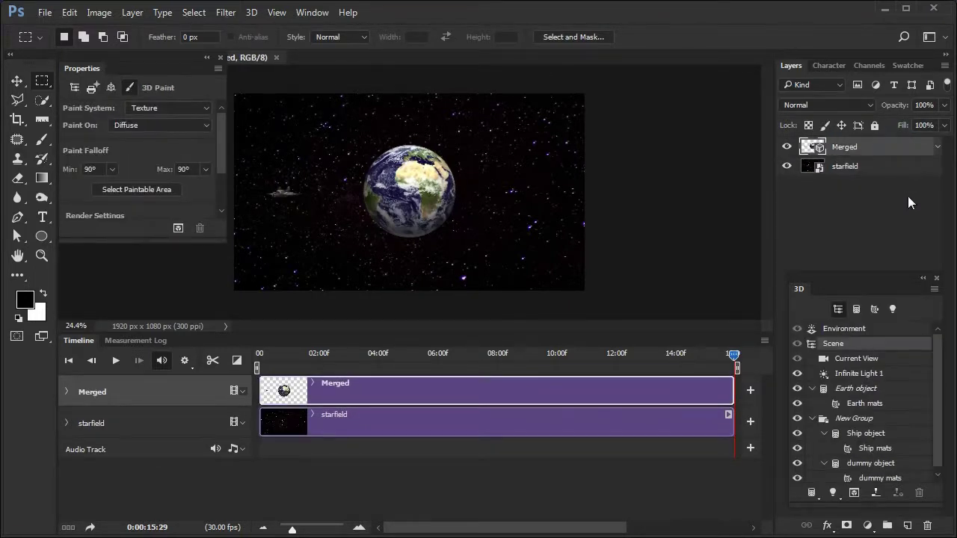
left_click(902, 376)
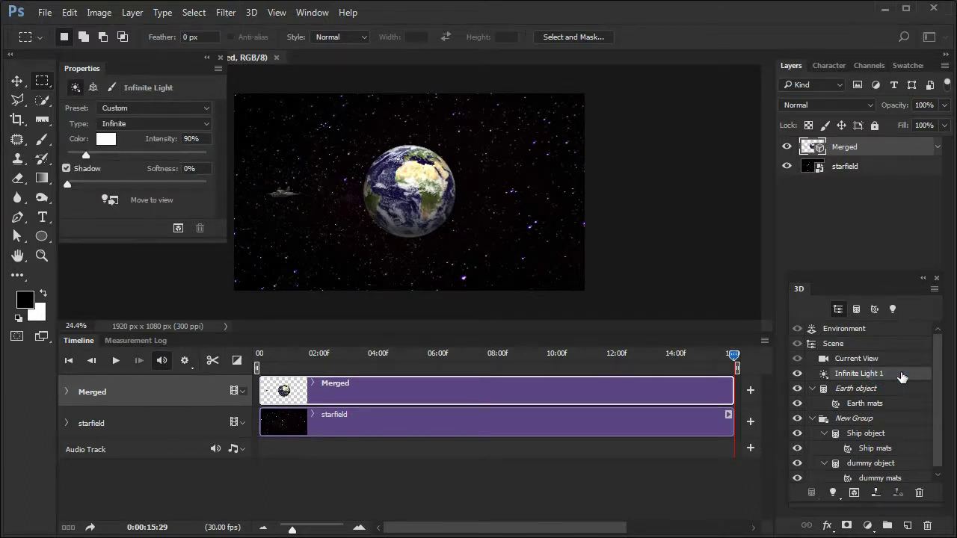
left_click(192, 138)
type("93")
key("Return")
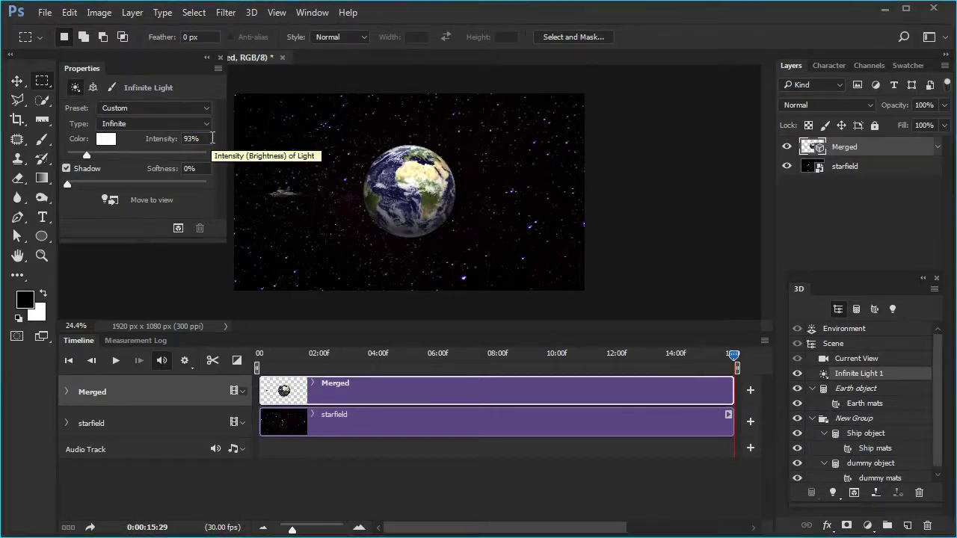
left_click(189, 169)
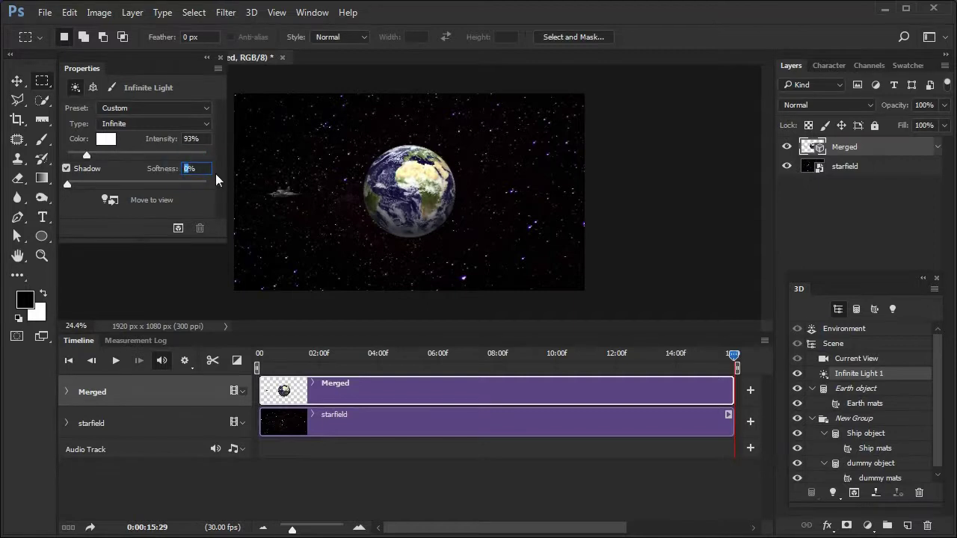
type("40")
key("Return")
left_click(94, 87)
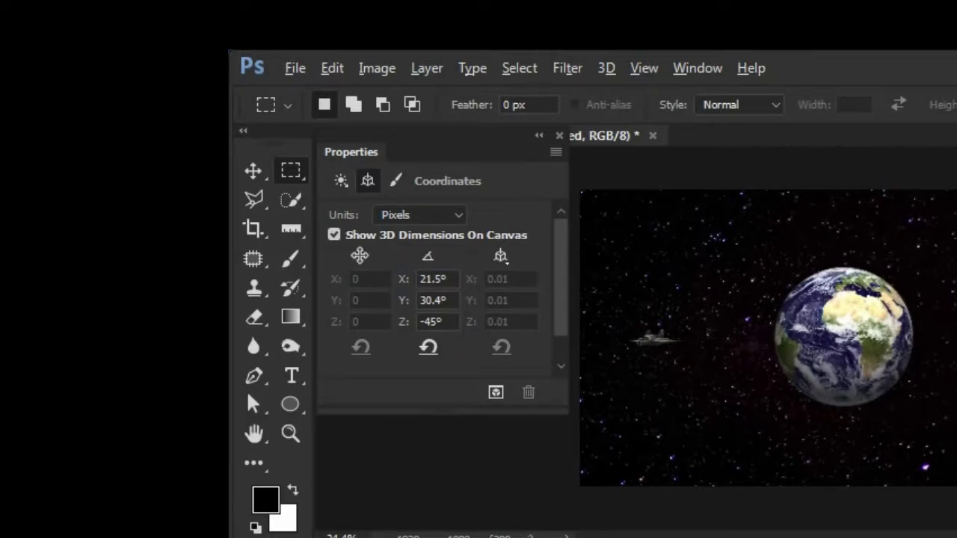
Step: Set the Earth material's roughness to 20% and its bump to 50%
left_click(900, 388)
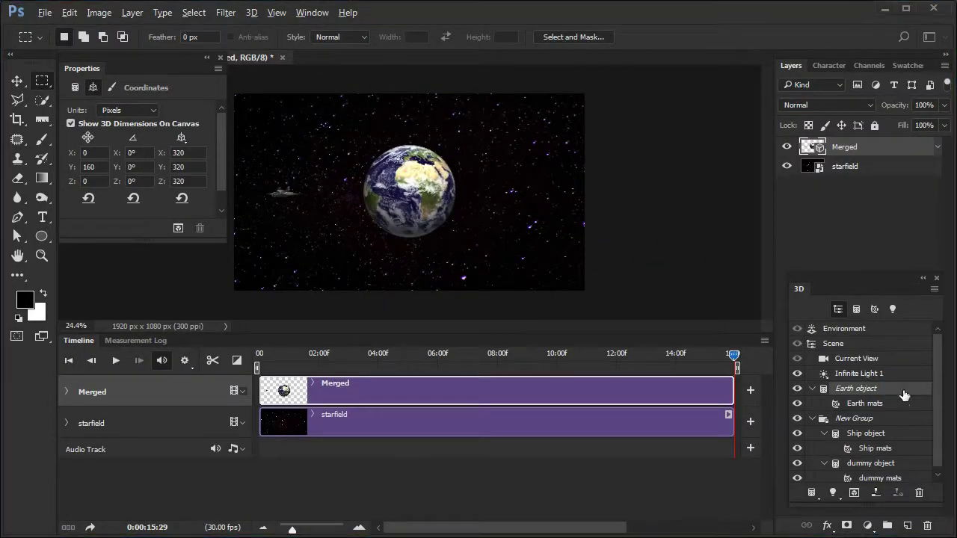
left_click(903, 404)
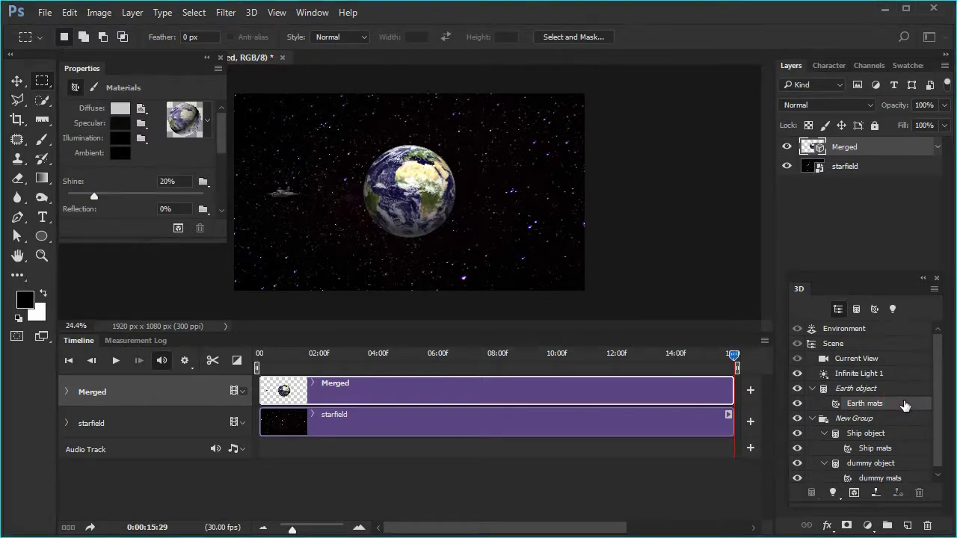
left_click(139, 244)
left_click_drag(139, 249, 139, 316)
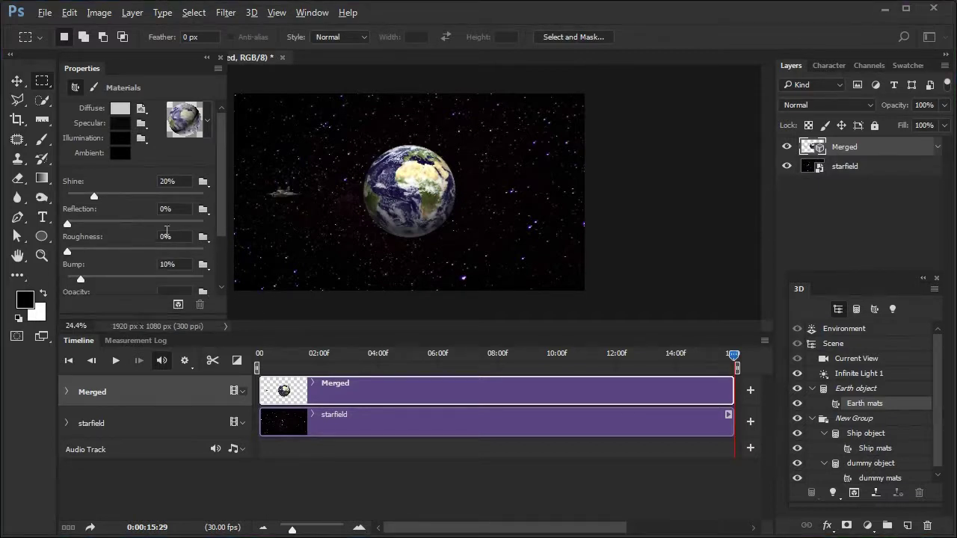
left_click(166, 237)
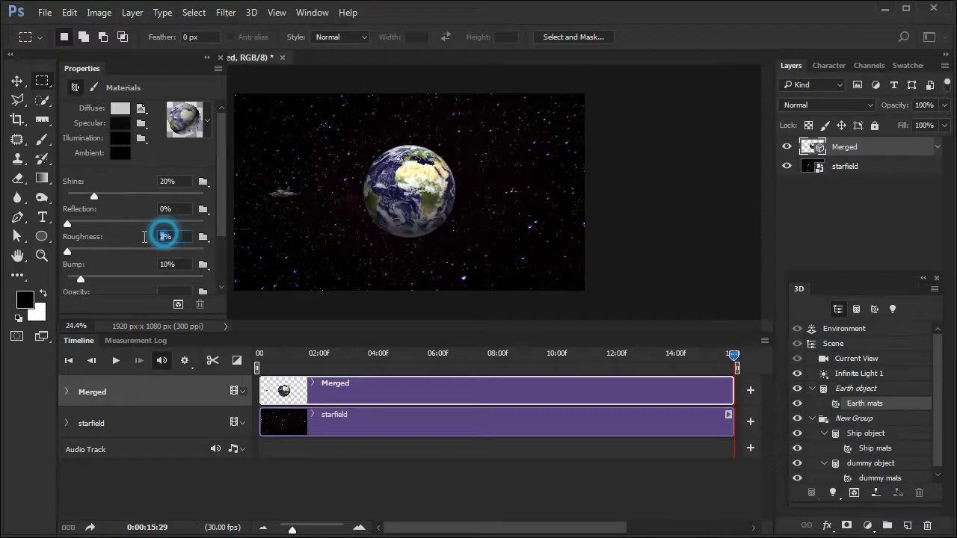
type("20")
key("Return")
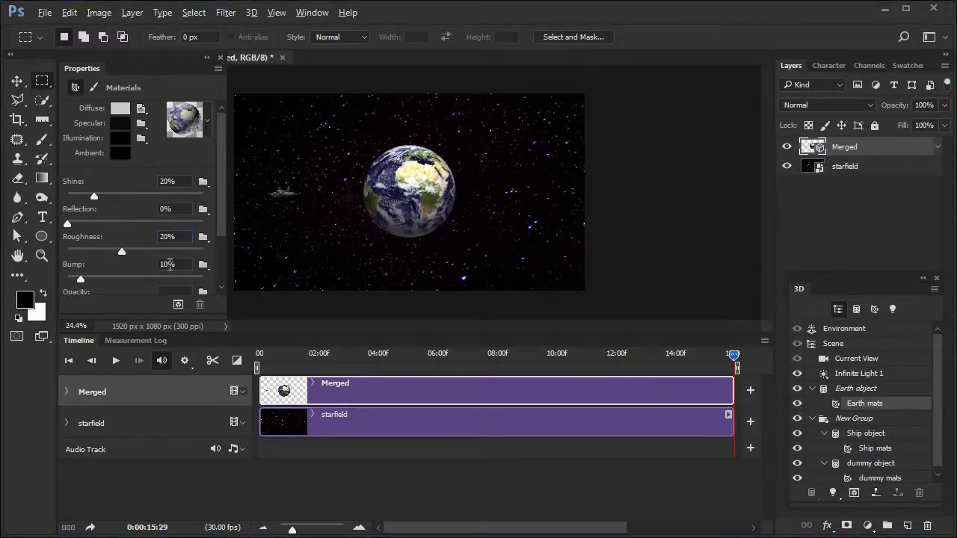
left_click(169, 264)
type("50")
key("Return")
Step: Turn off Cast Shadows for the ship object and set its material's reflection to 20% and bump to 50%
left_click(899, 435)
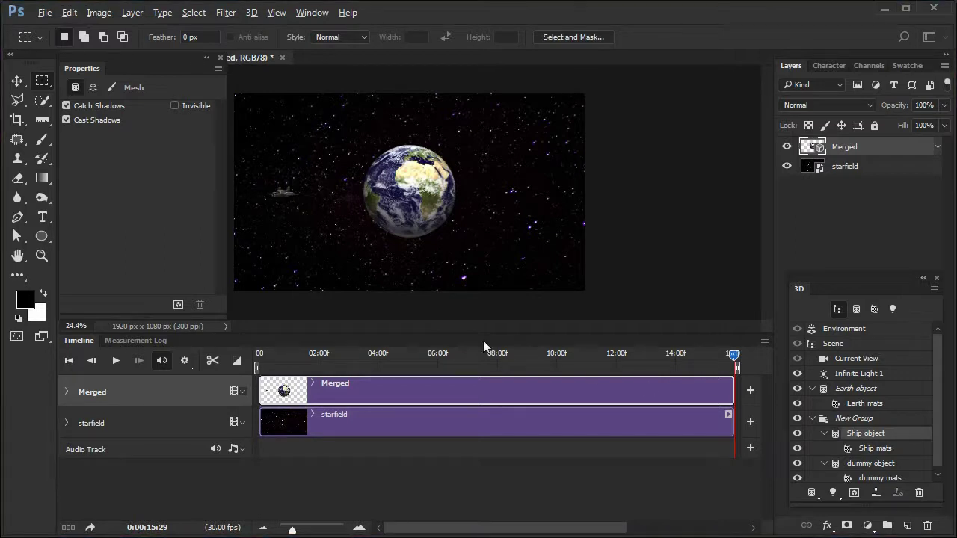
left_click(65, 120)
left_click(901, 449)
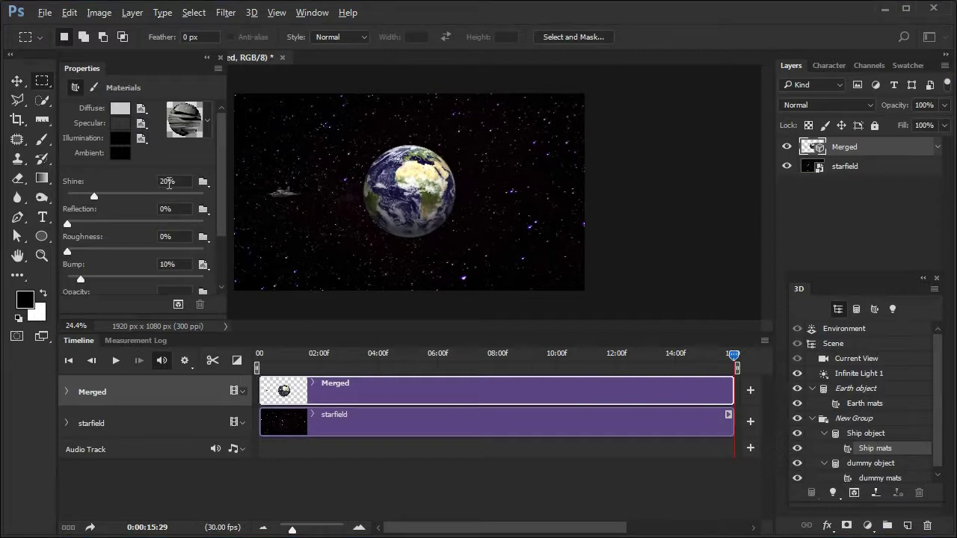
left_click_drag(170, 180, 146, 190)
type("30")
left_click(168, 264)
type("50")
left_click(165, 209)
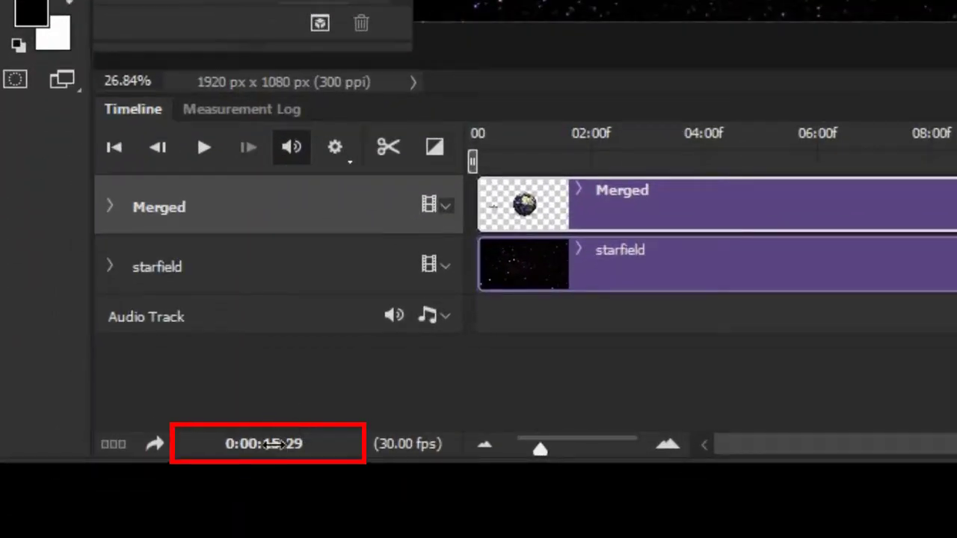
Step: Switch the timeline's time display to frame numbers and review the coordinates of the Earth object and the ship's group
left_click(272, 444, "ctrl")
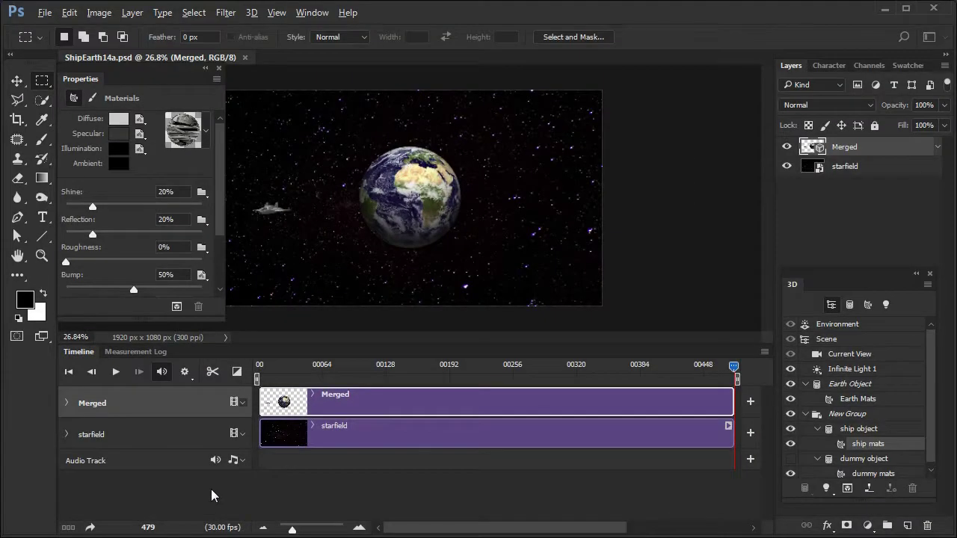
left_click(886, 386)
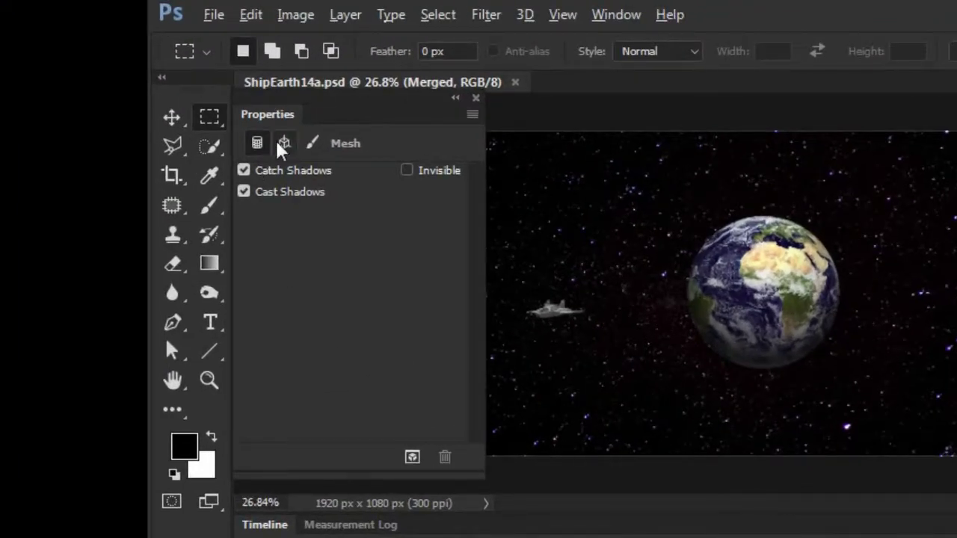
left_click(283, 144)
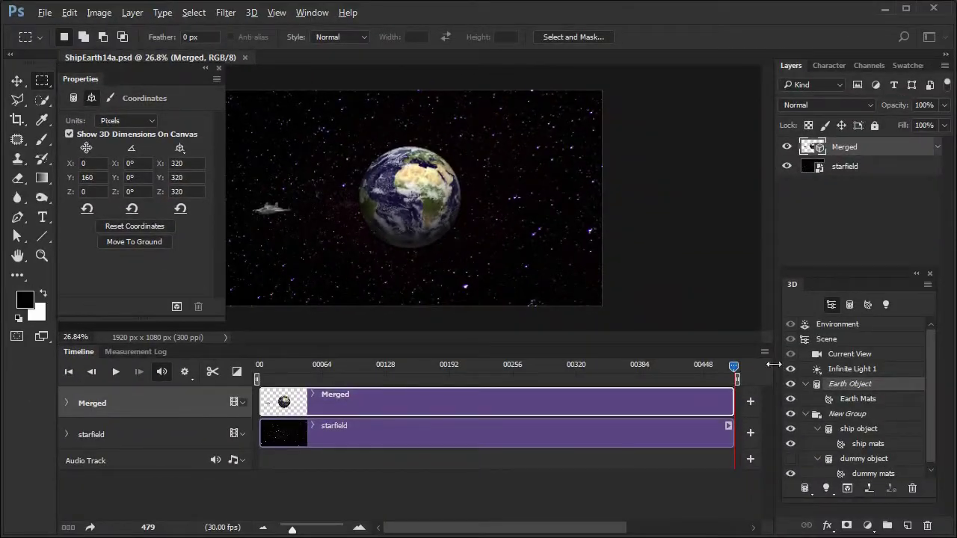
left_click(890, 415)
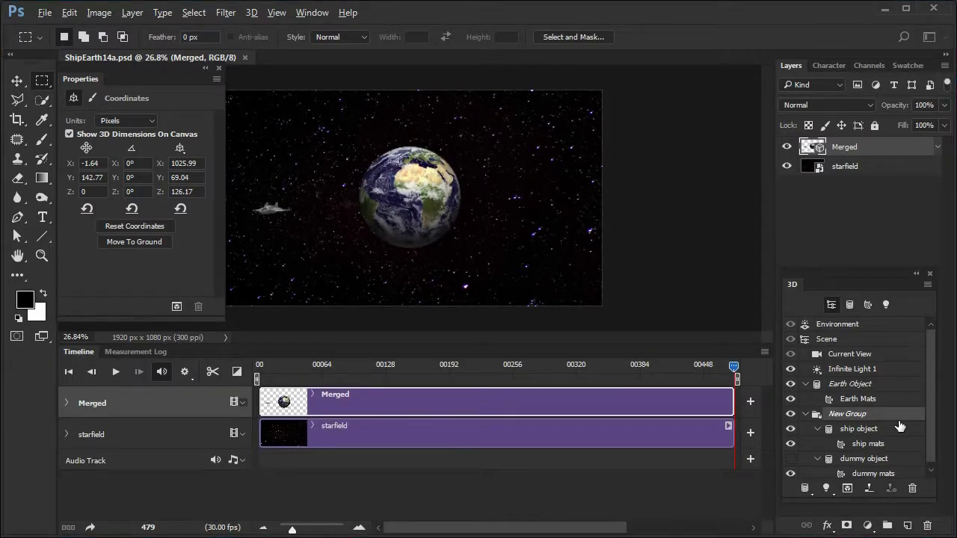
Step: Move the playhead back to frame 478 and trim the end of the Merged clip at that frame
left_click(867, 444)
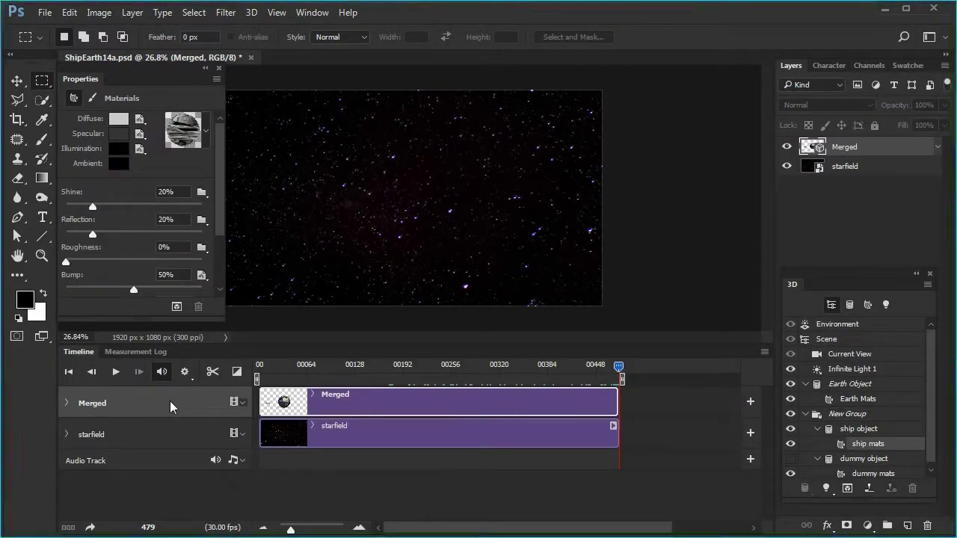
left_click(92, 373)
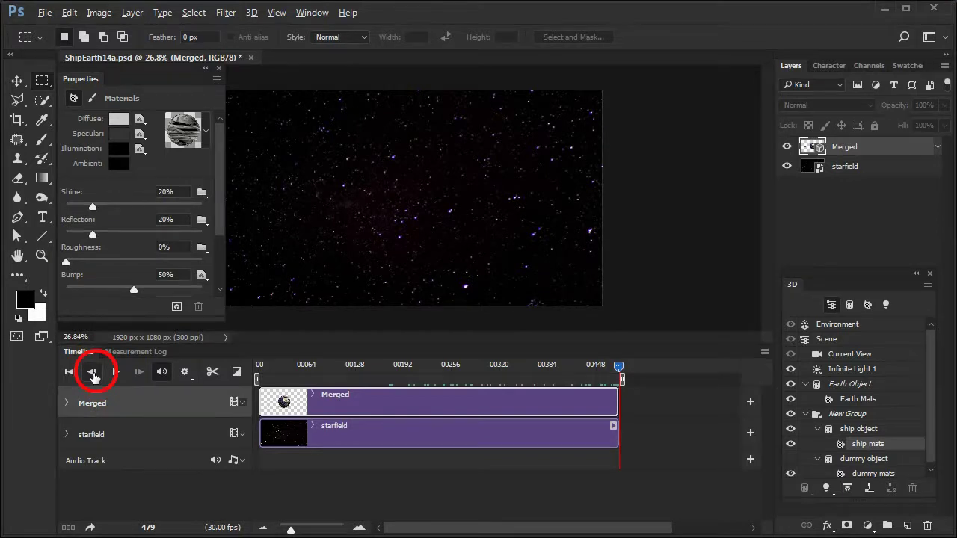
left_click(92, 374)
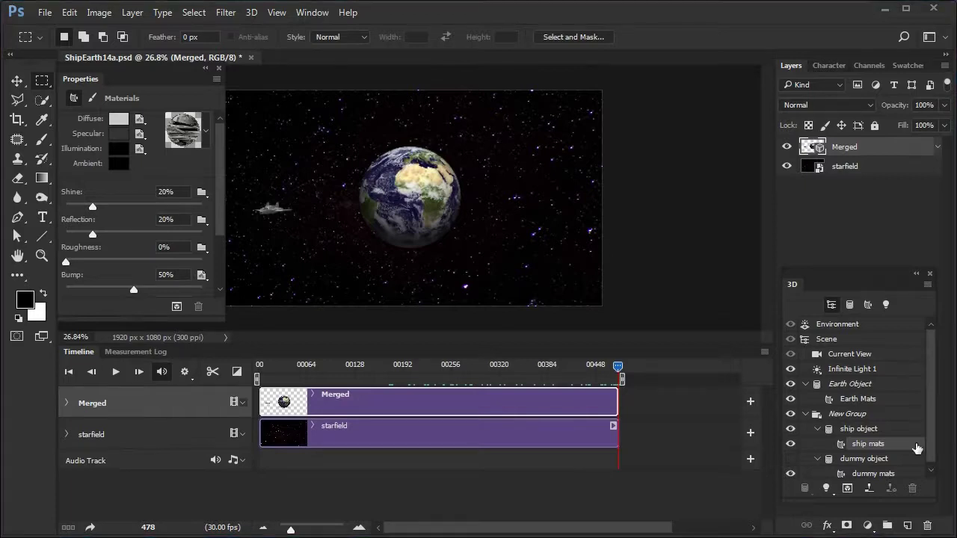
left_click(764, 352)
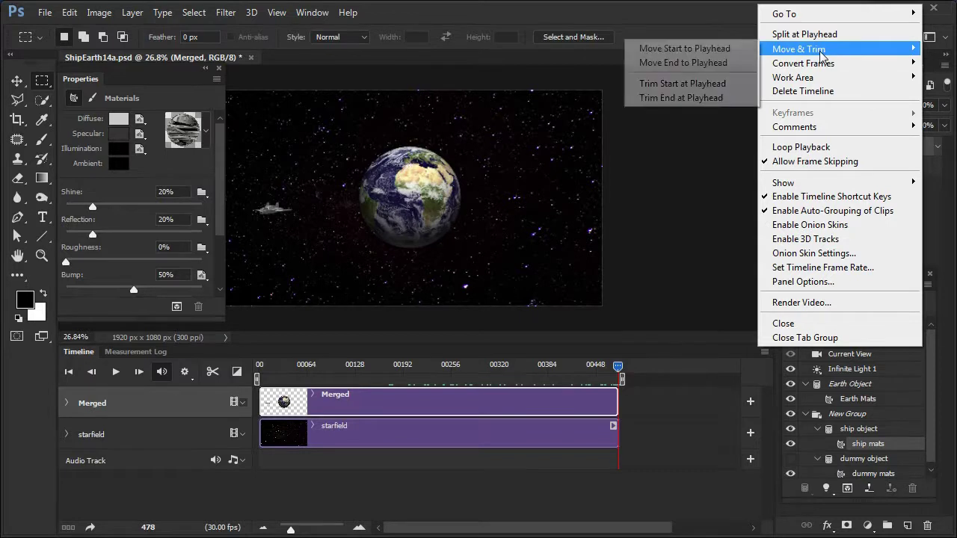
mouse_move(823, 53)
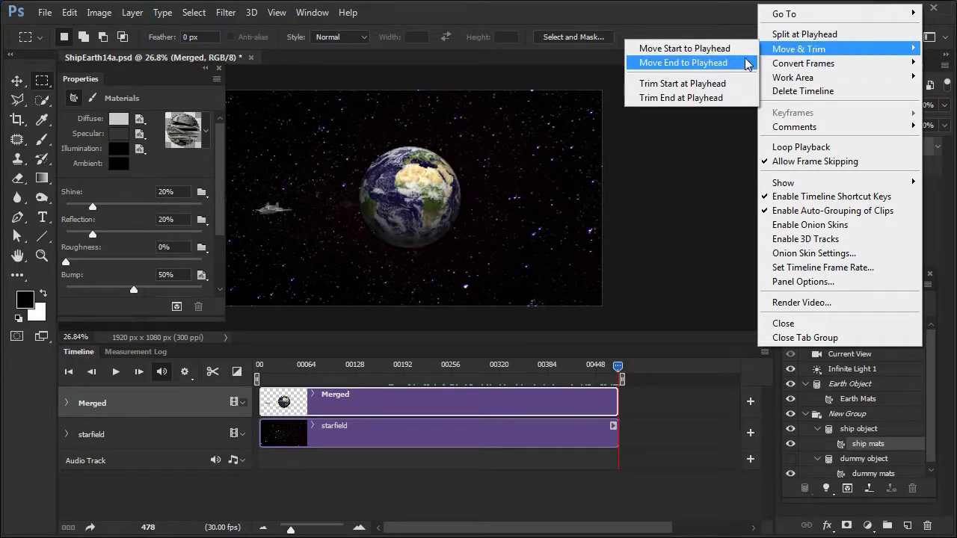
left_click(707, 105)
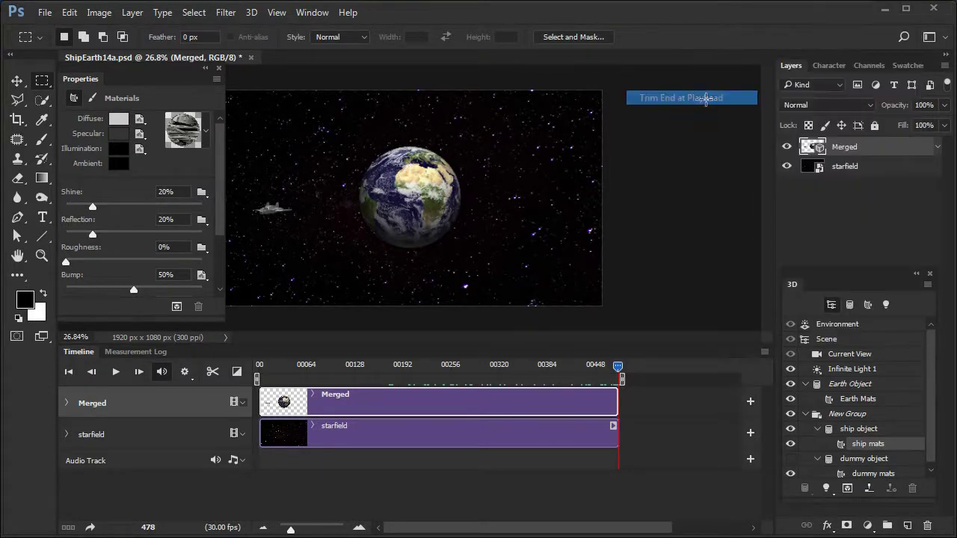
Step: Trim the end of the starfield clip at the playhead on frame 478
left_click(886, 170)
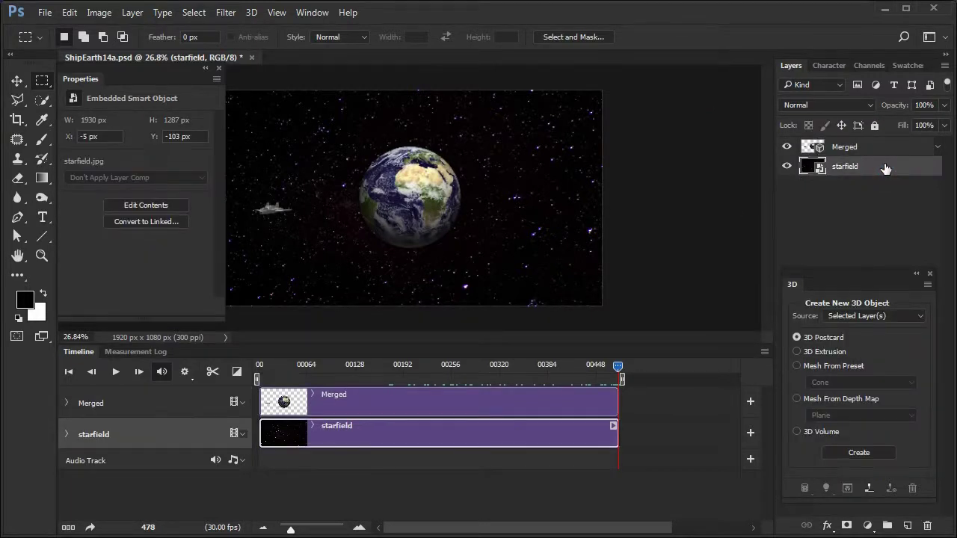
left_click(763, 352)
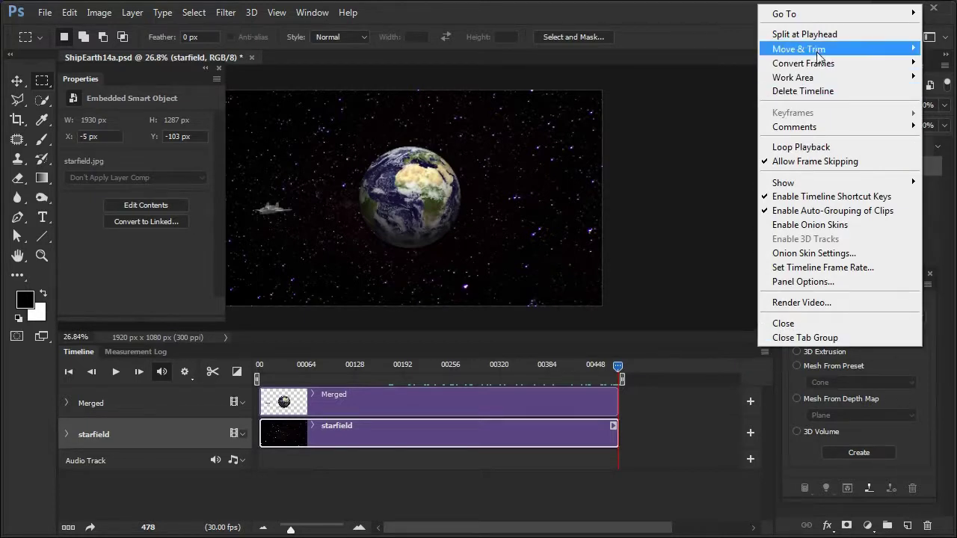
mouse_move(819, 51)
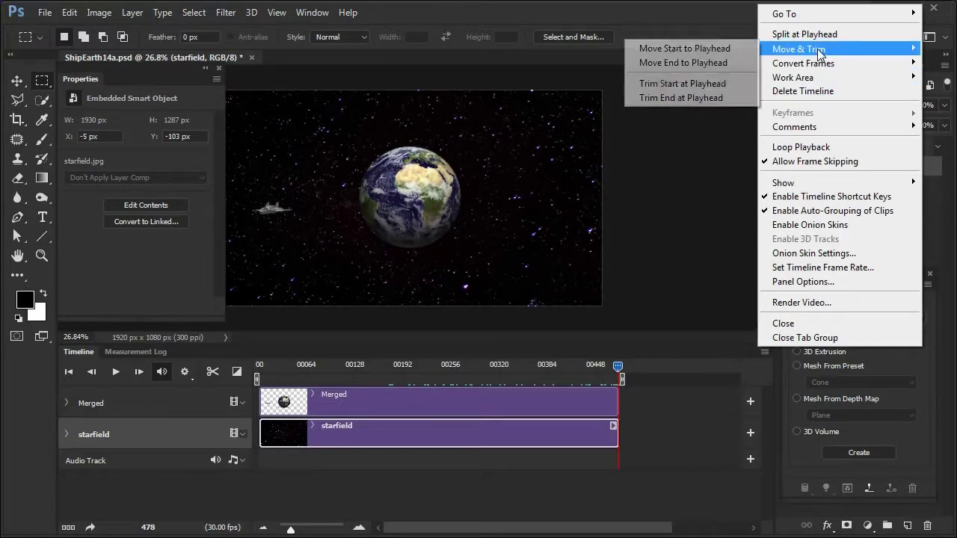
left_click(693, 99)
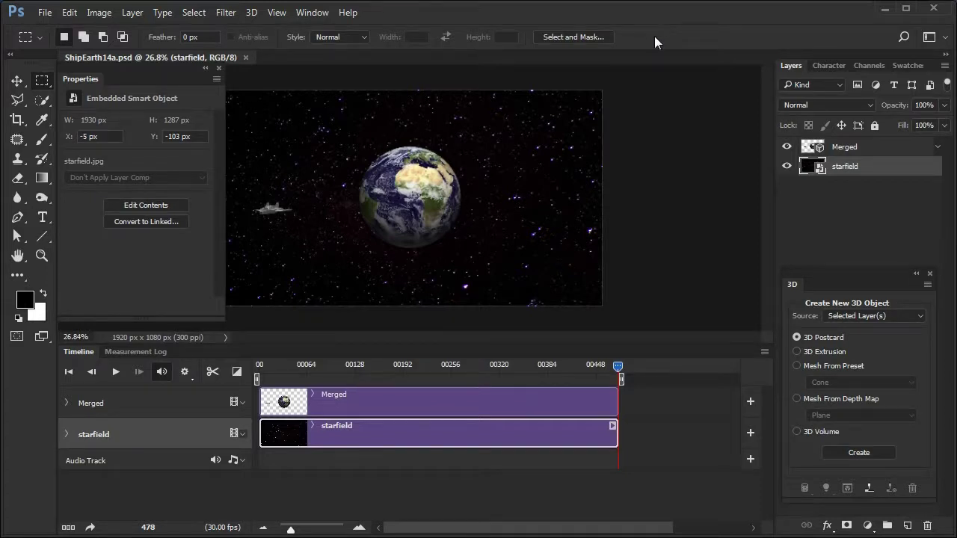
Step: Orbit the Merged layer's current 3D camera view to look at the Earth and ship from slightly higher
left_click(910, 148)
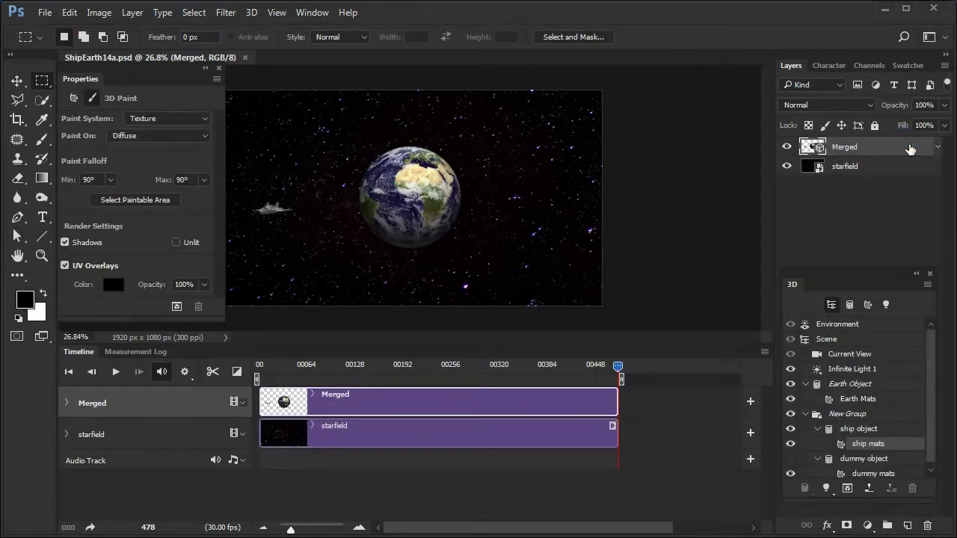
left_click(871, 354)
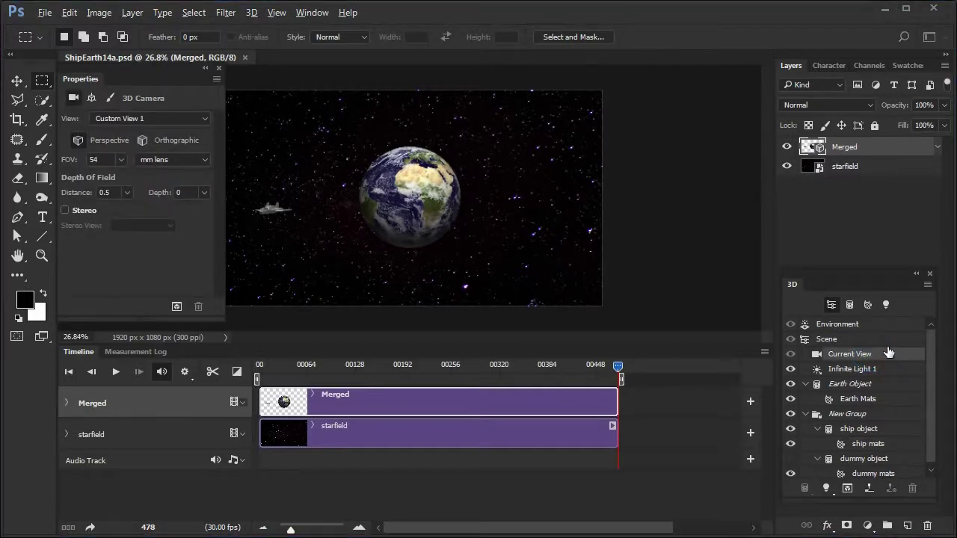
left_click(19, 82)
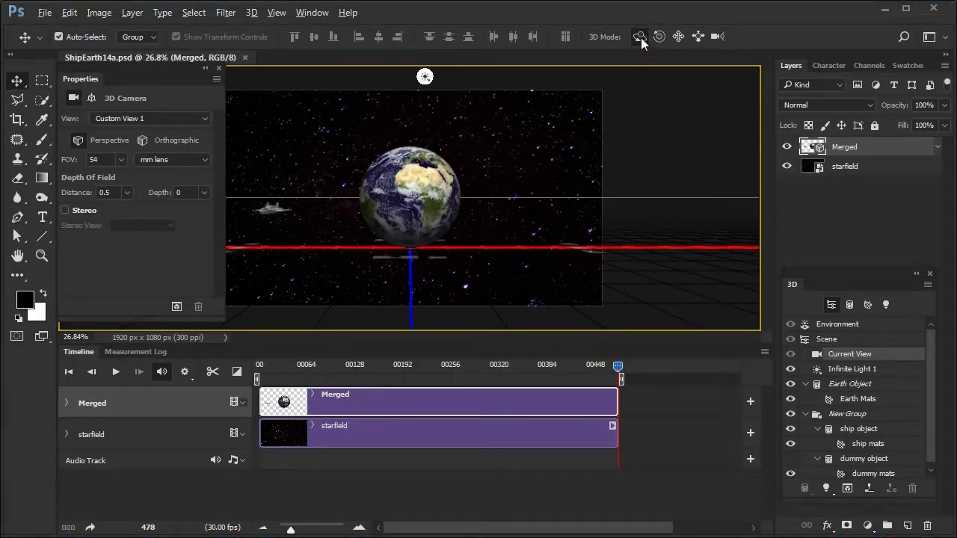
left_click(530, 175)
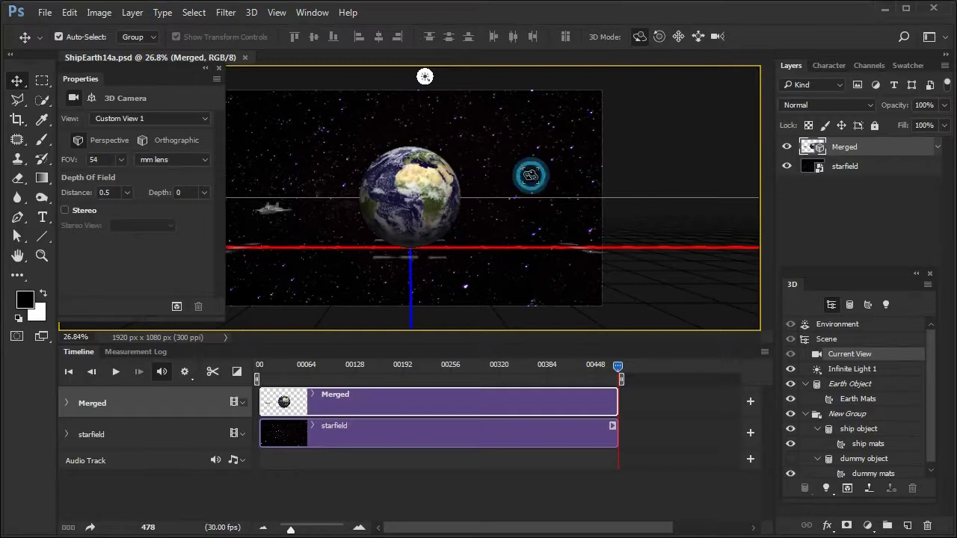
left_click_drag(527, 173, 389, 163)
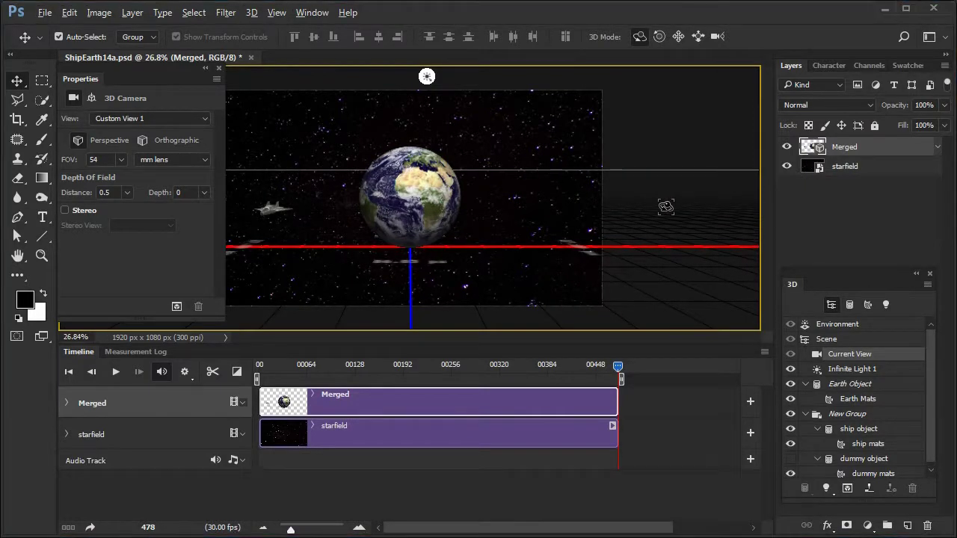
Step: Render all frames to ShipEarth14a.mp4 in H.264 High Quality at 1920 x 1080 and 30 fps, replacing the existing file
left_click(88, 528)
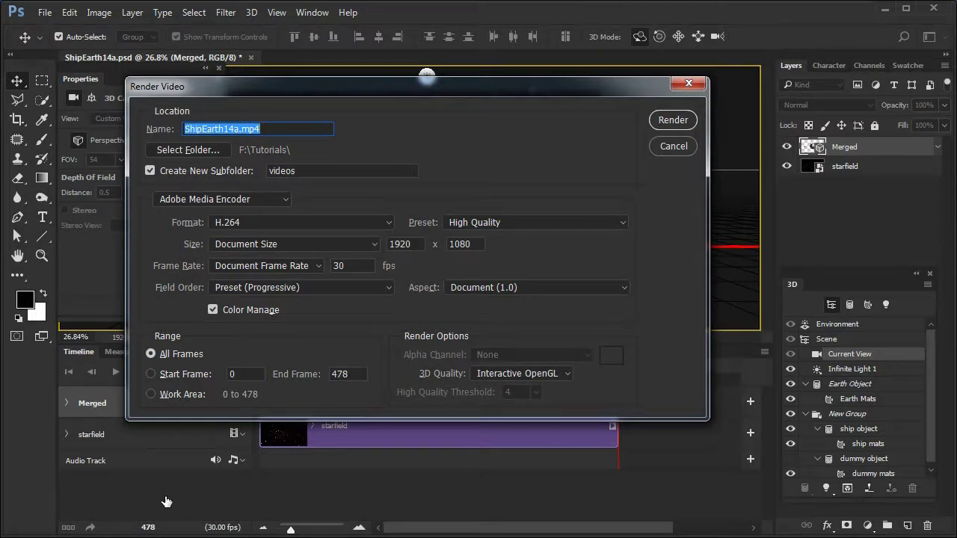
left_click(673, 120)
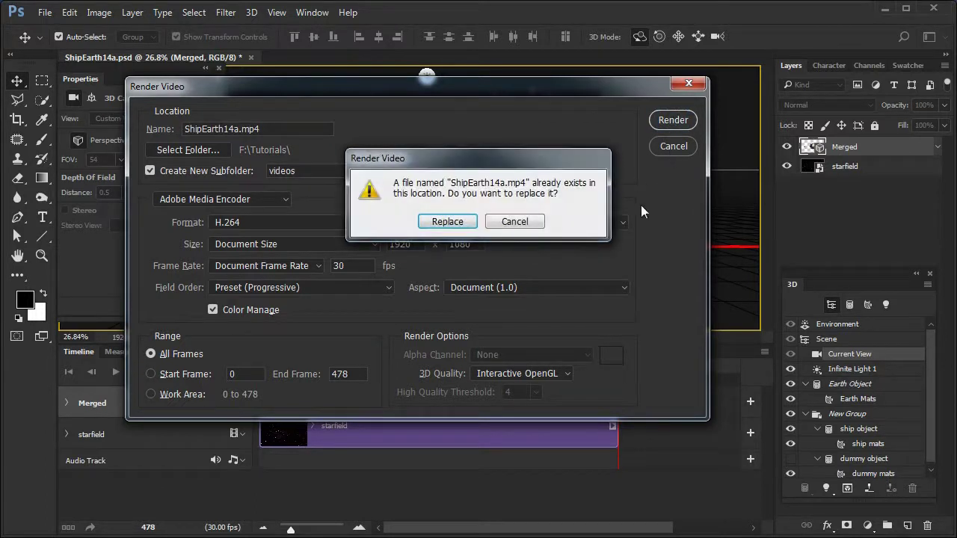
left_click(449, 222)
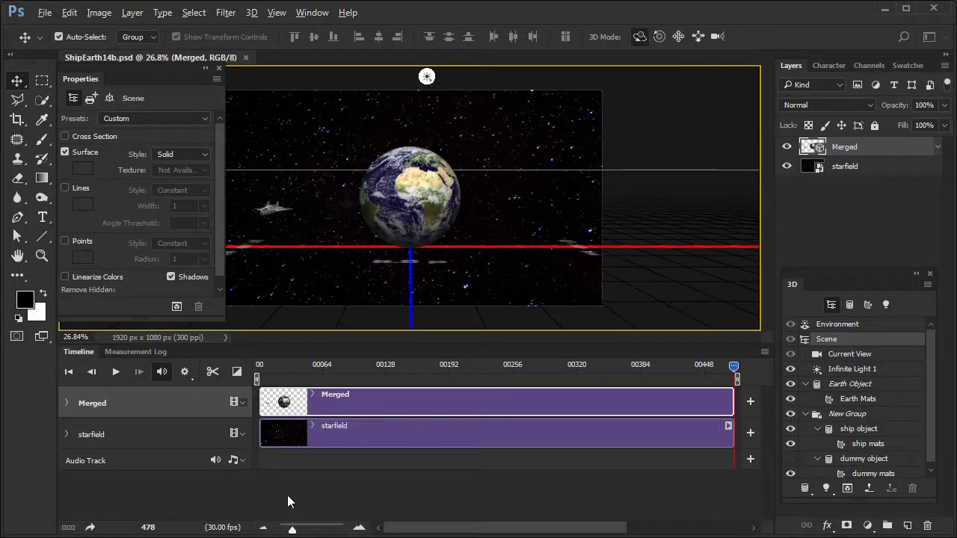
Step: Duplicate the Merged 3D layer within ShipEarth14b.psd, keeping the suggested layer name
left_click(264, 529)
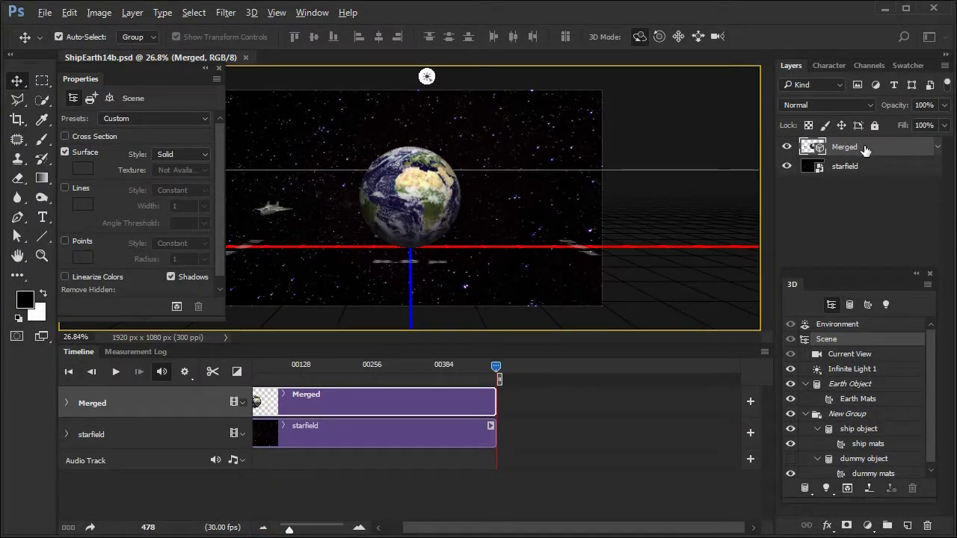
right_click(866, 150)
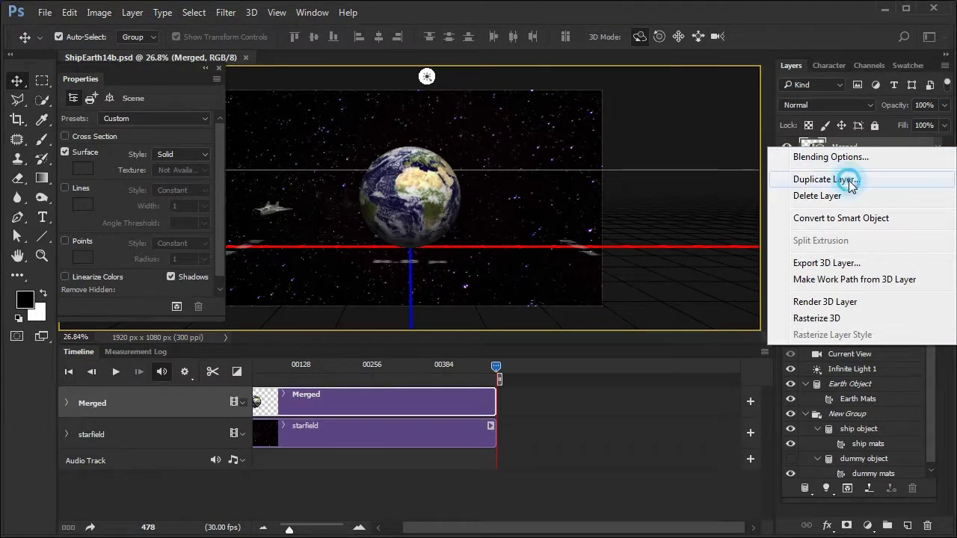
left_click(826, 179)
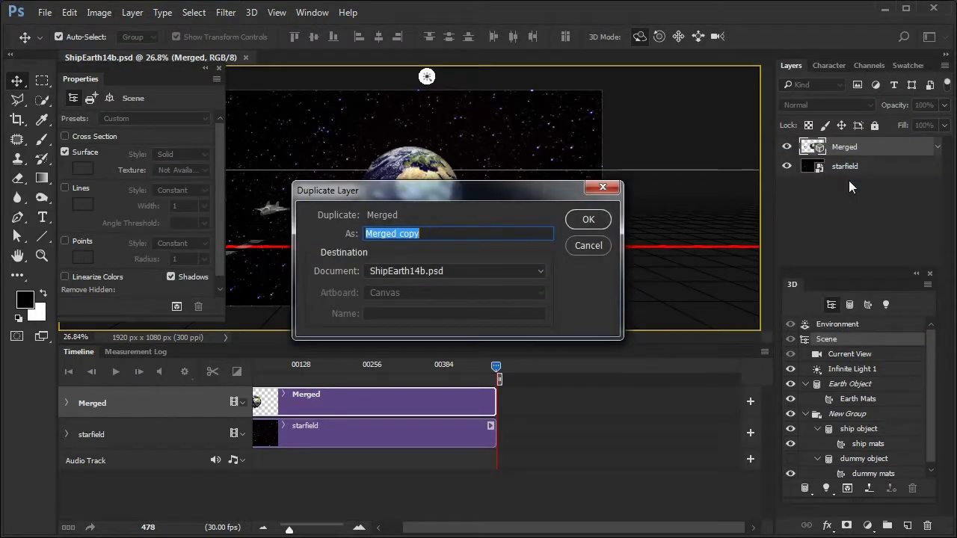
left_click(588, 221)
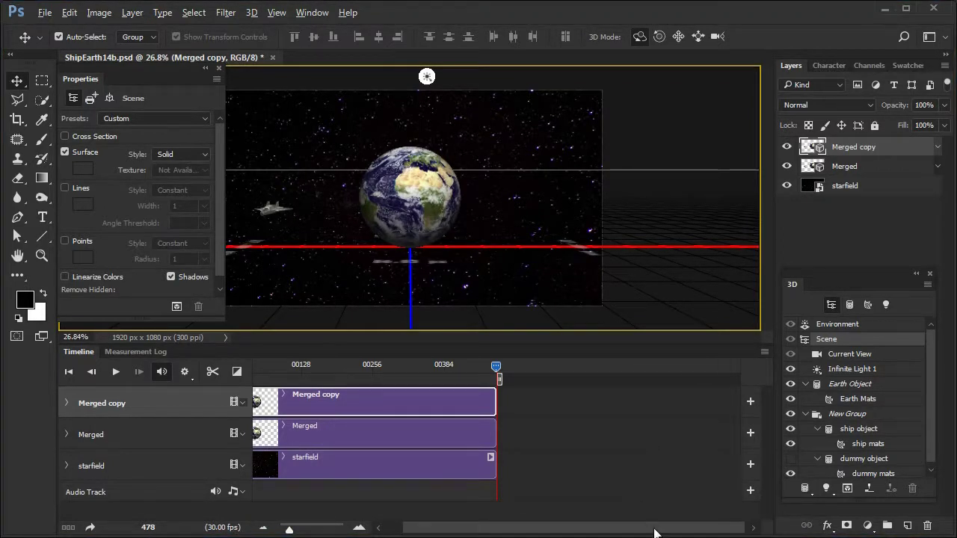
Step: Move the original Merged clip onto its duplicate's timeline track so that it starts directly after the duplicate ends
left_click_drag(654, 532, 633, 532)
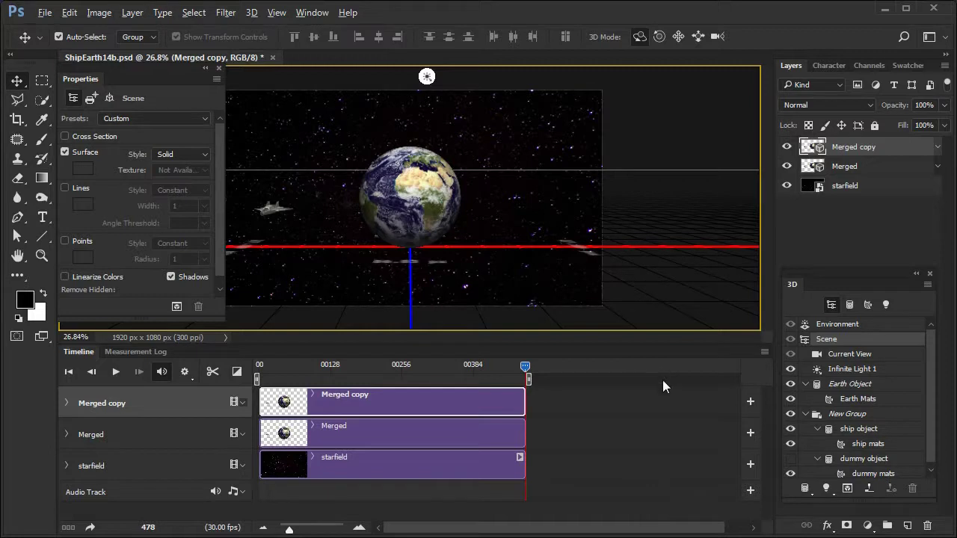
left_click_drag(371, 434, 669, 402)
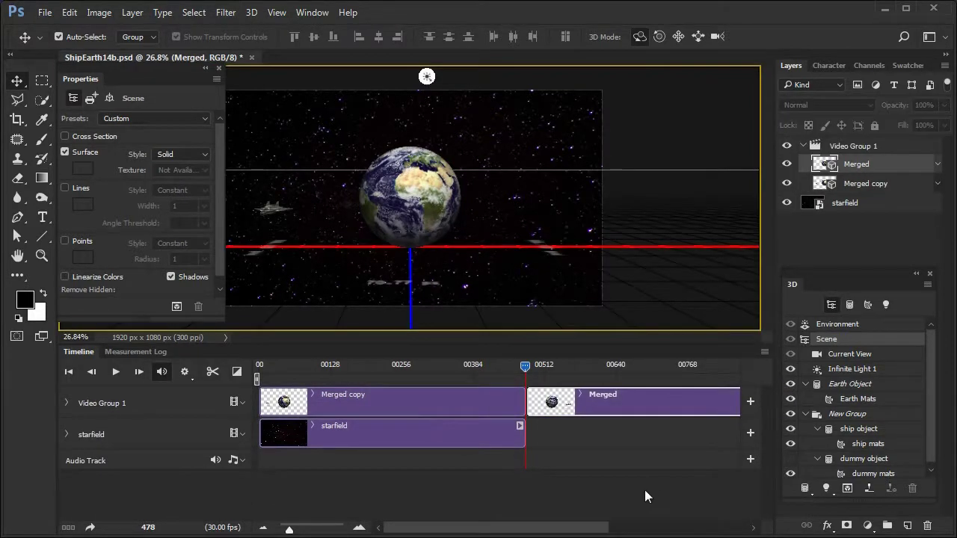
Step: Extend the end of the starfield clip to frame 958, in line with the end of the second Earth and ship clip
left_click(262, 528)
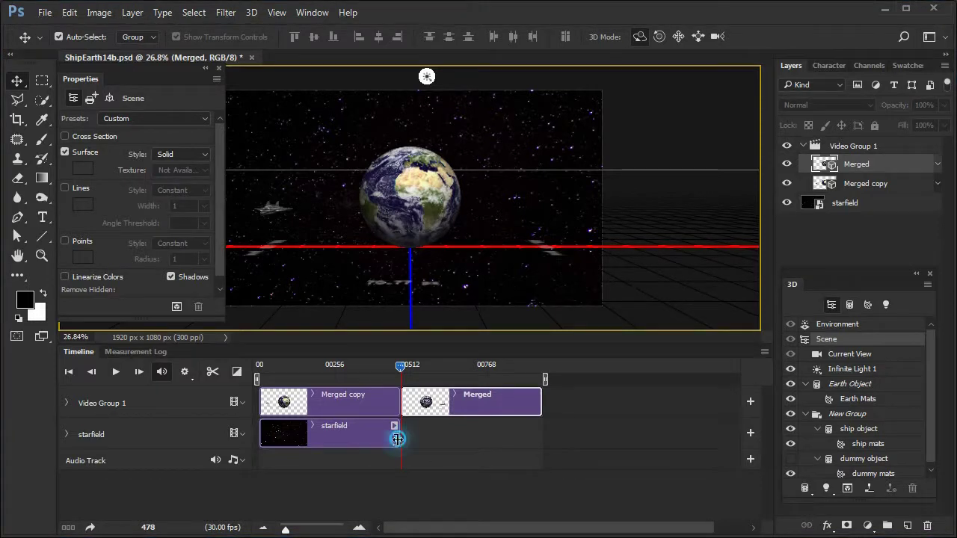
left_click_drag(397, 439, 529, 434)
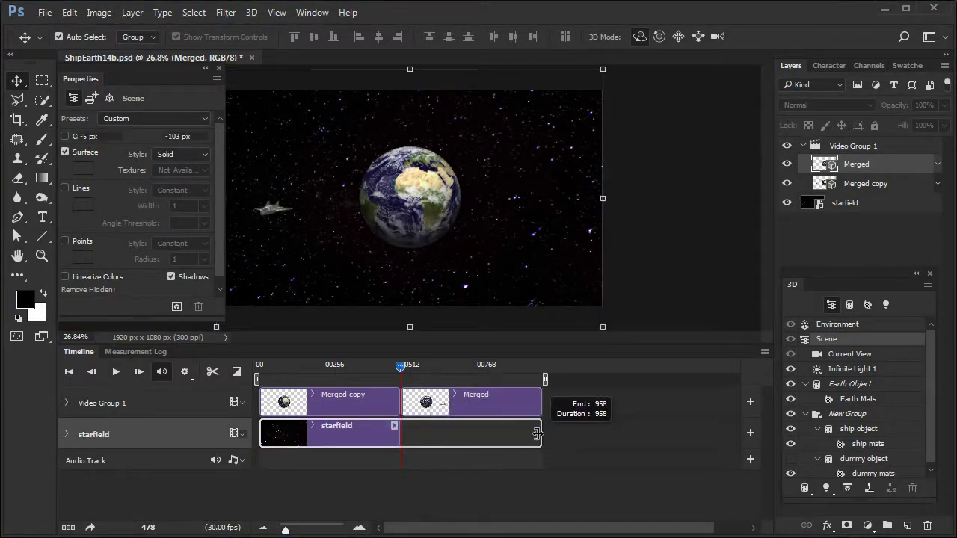
left_click_drag(623, 499, 627, 501)
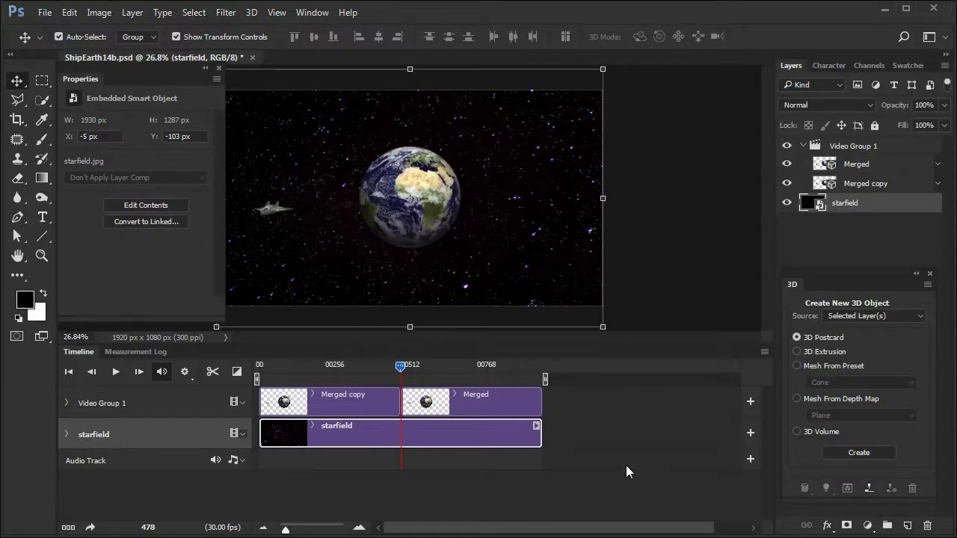